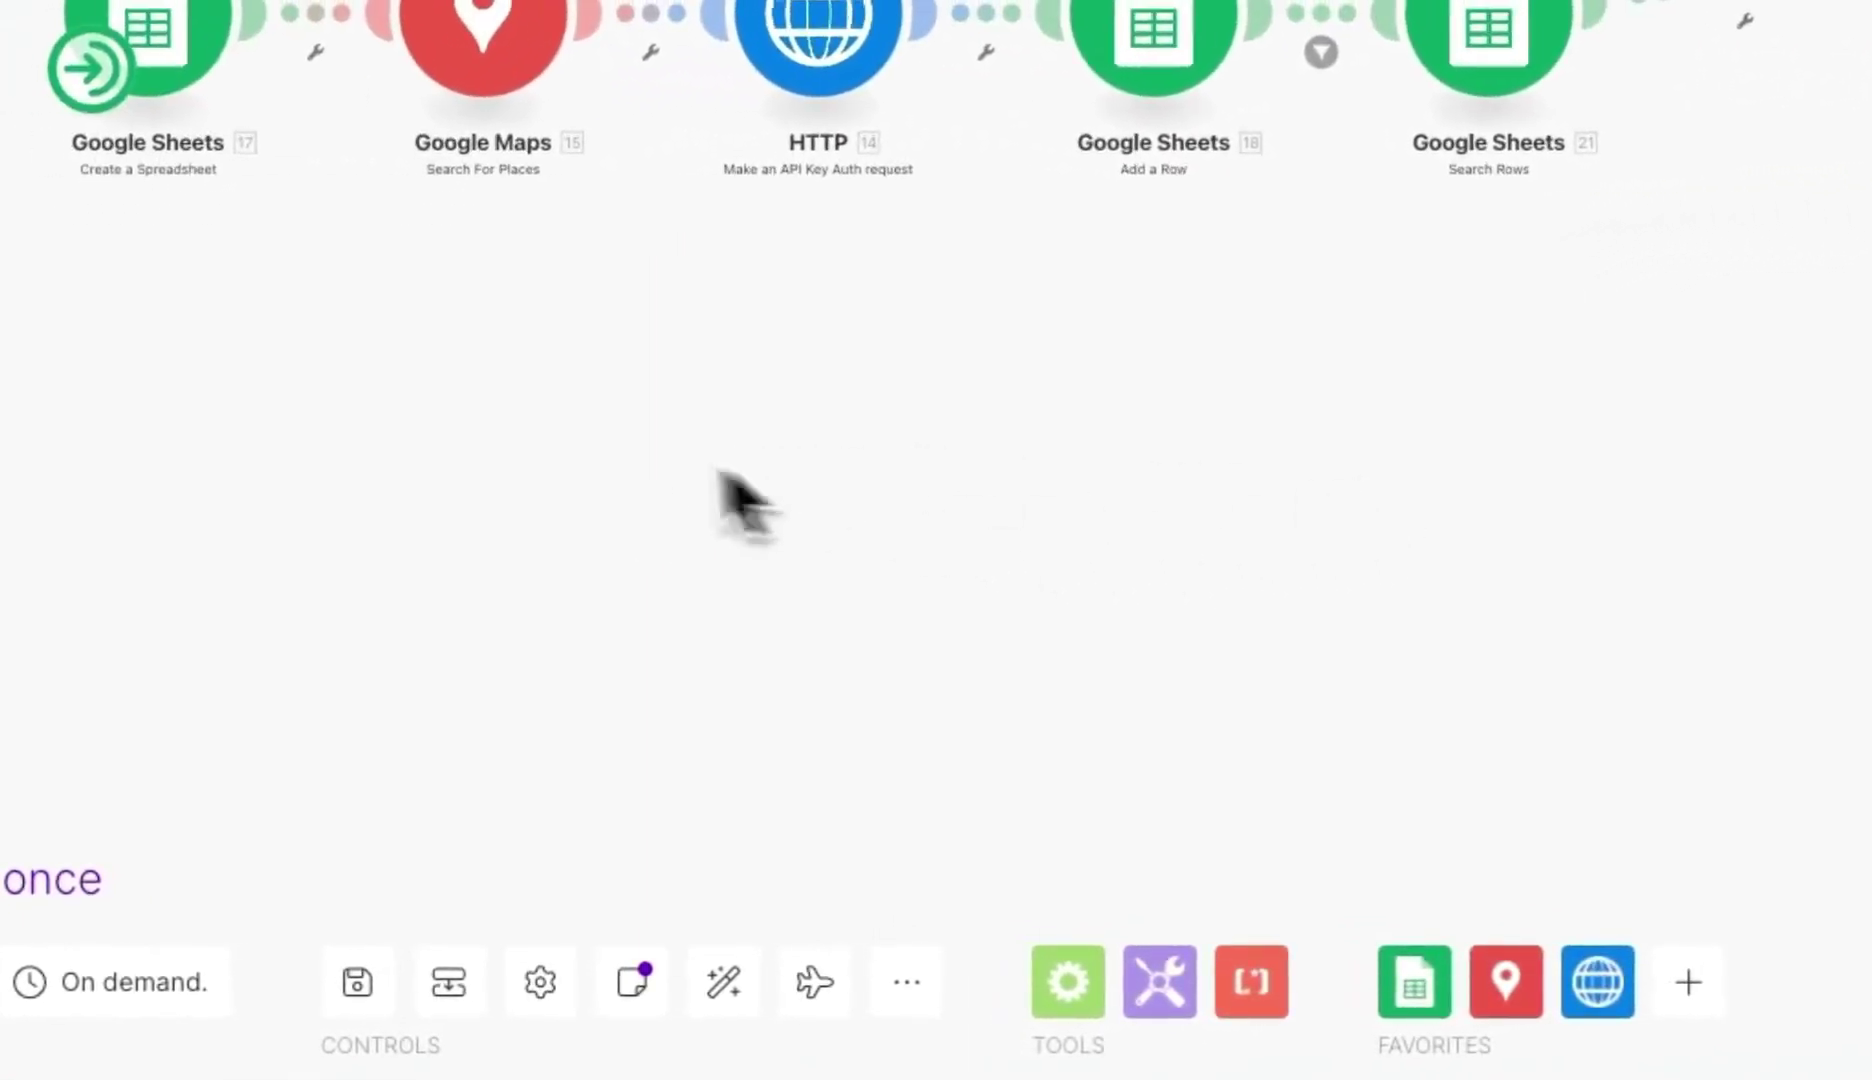
# Open the Create a Spreadsheet module, view the form for adding a Google connection, and close it.
pyautogui.hscroll(-3, 794, 510)
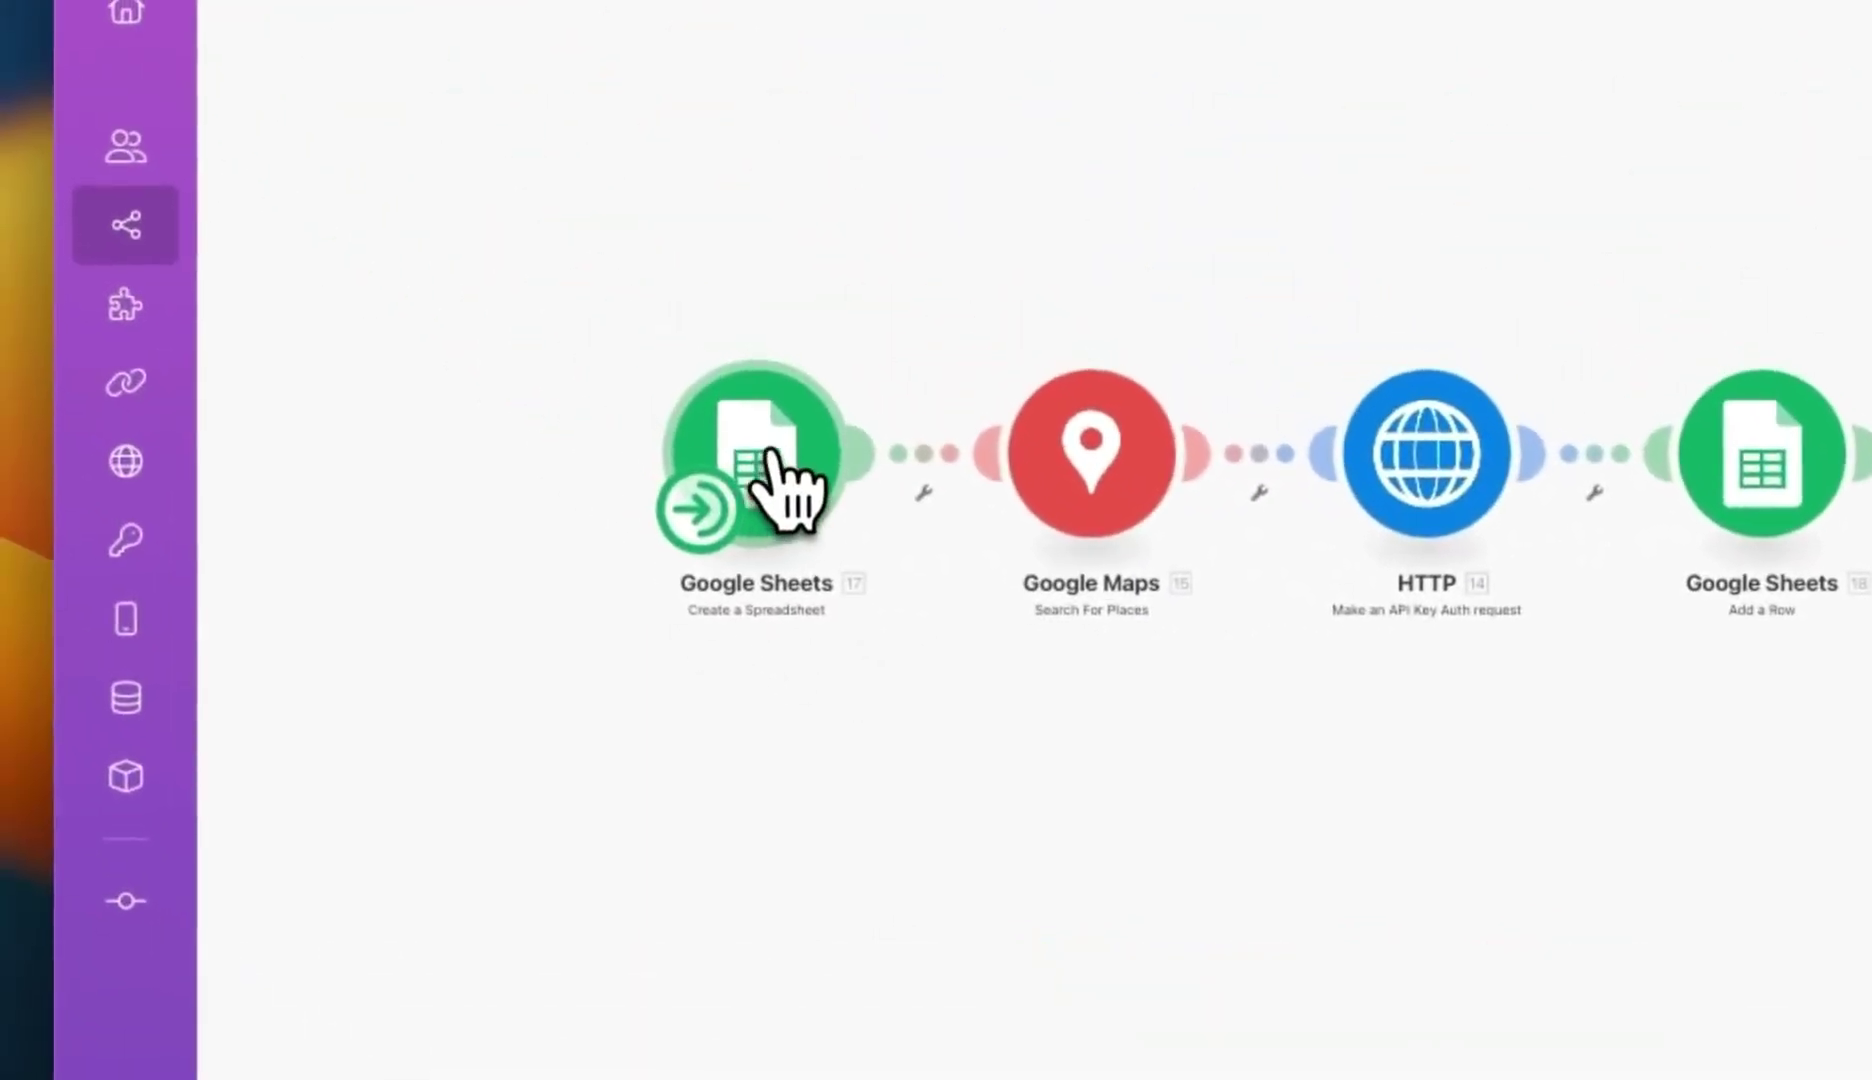
pyautogui.click(741, 437)
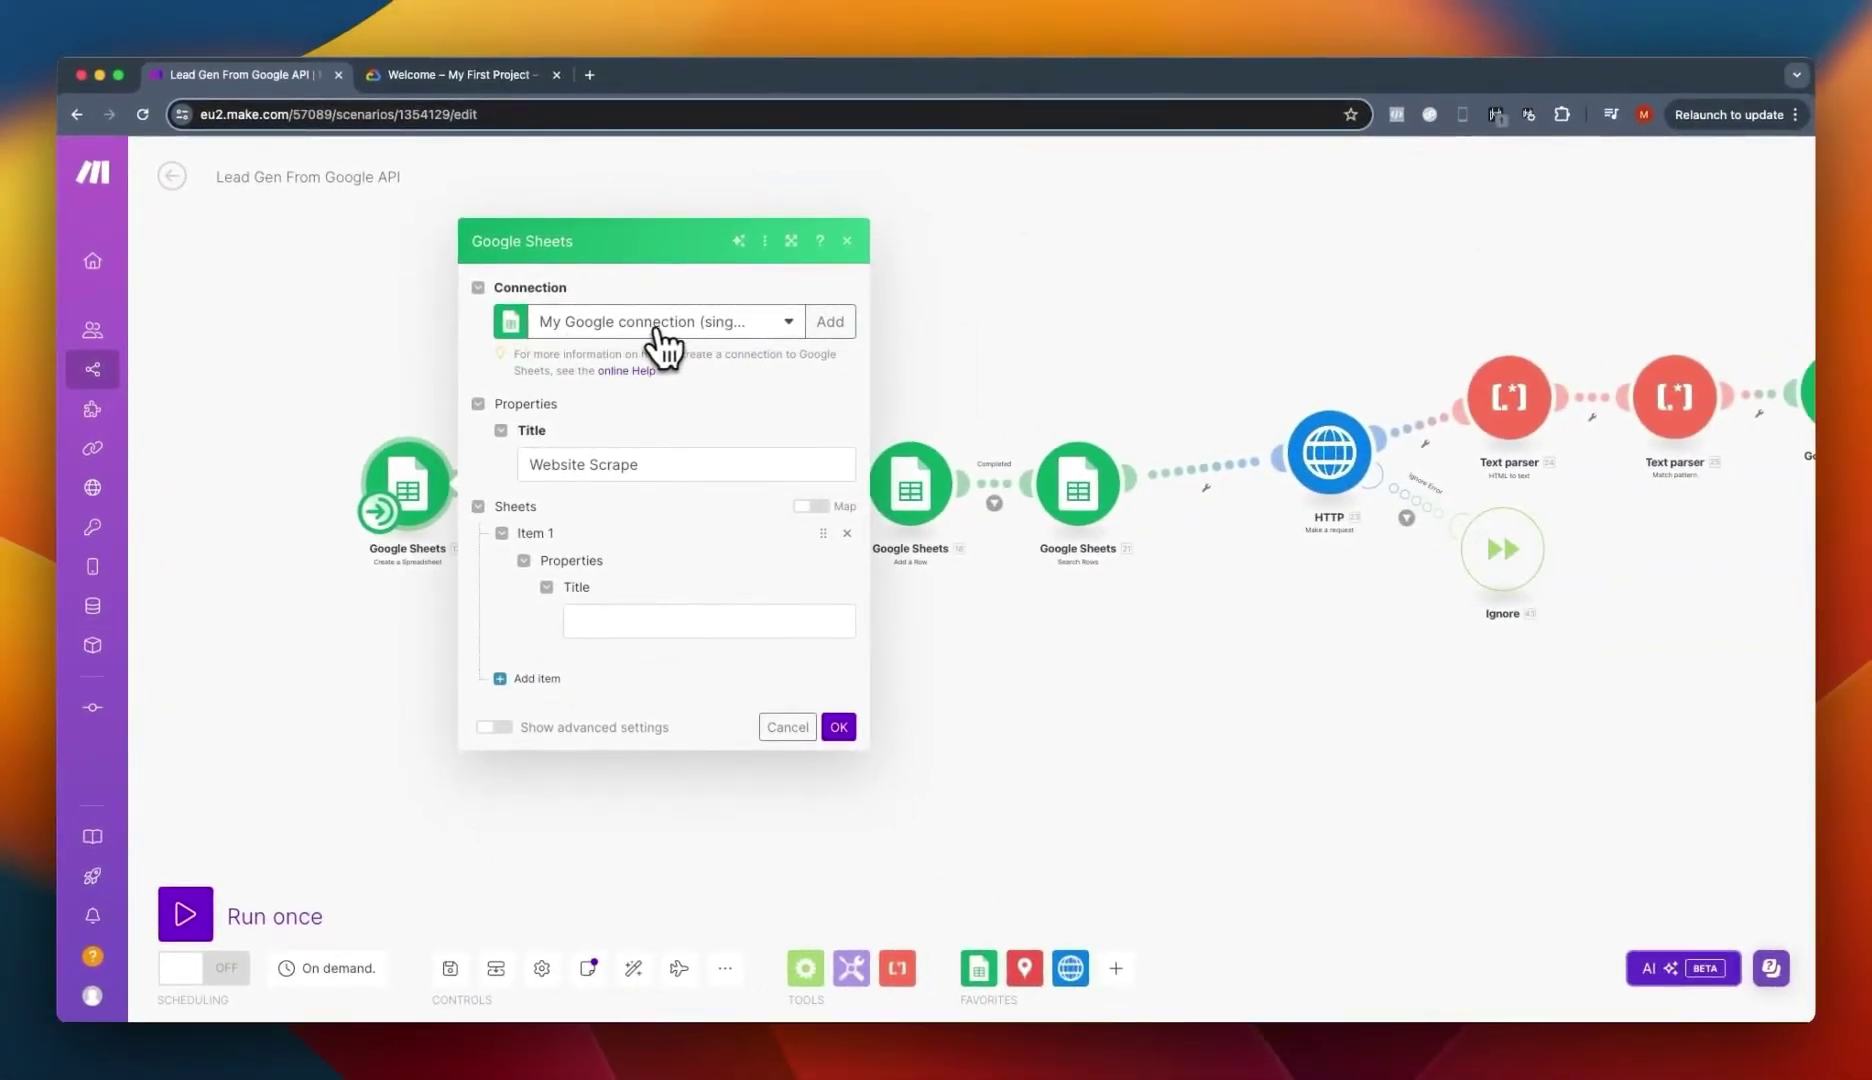
pyautogui.click(828, 321)
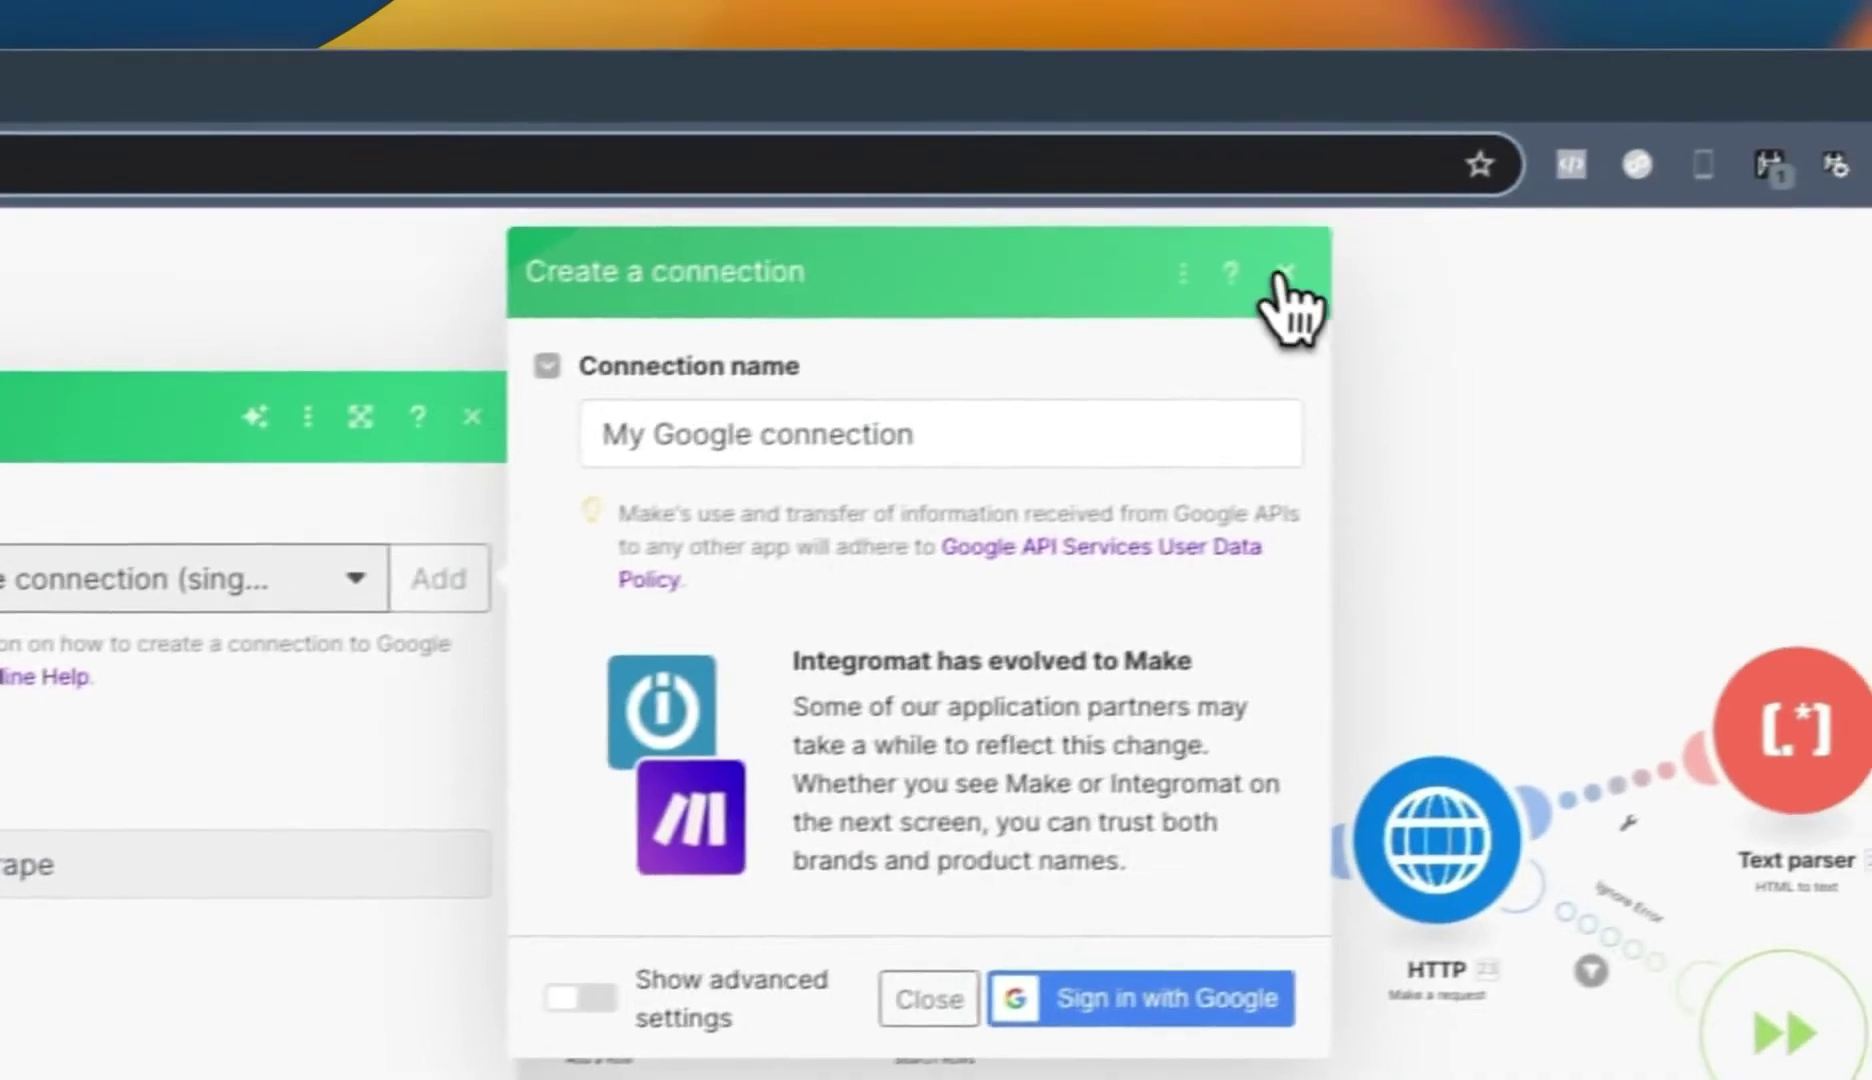
pyautogui.click(1519, 91)
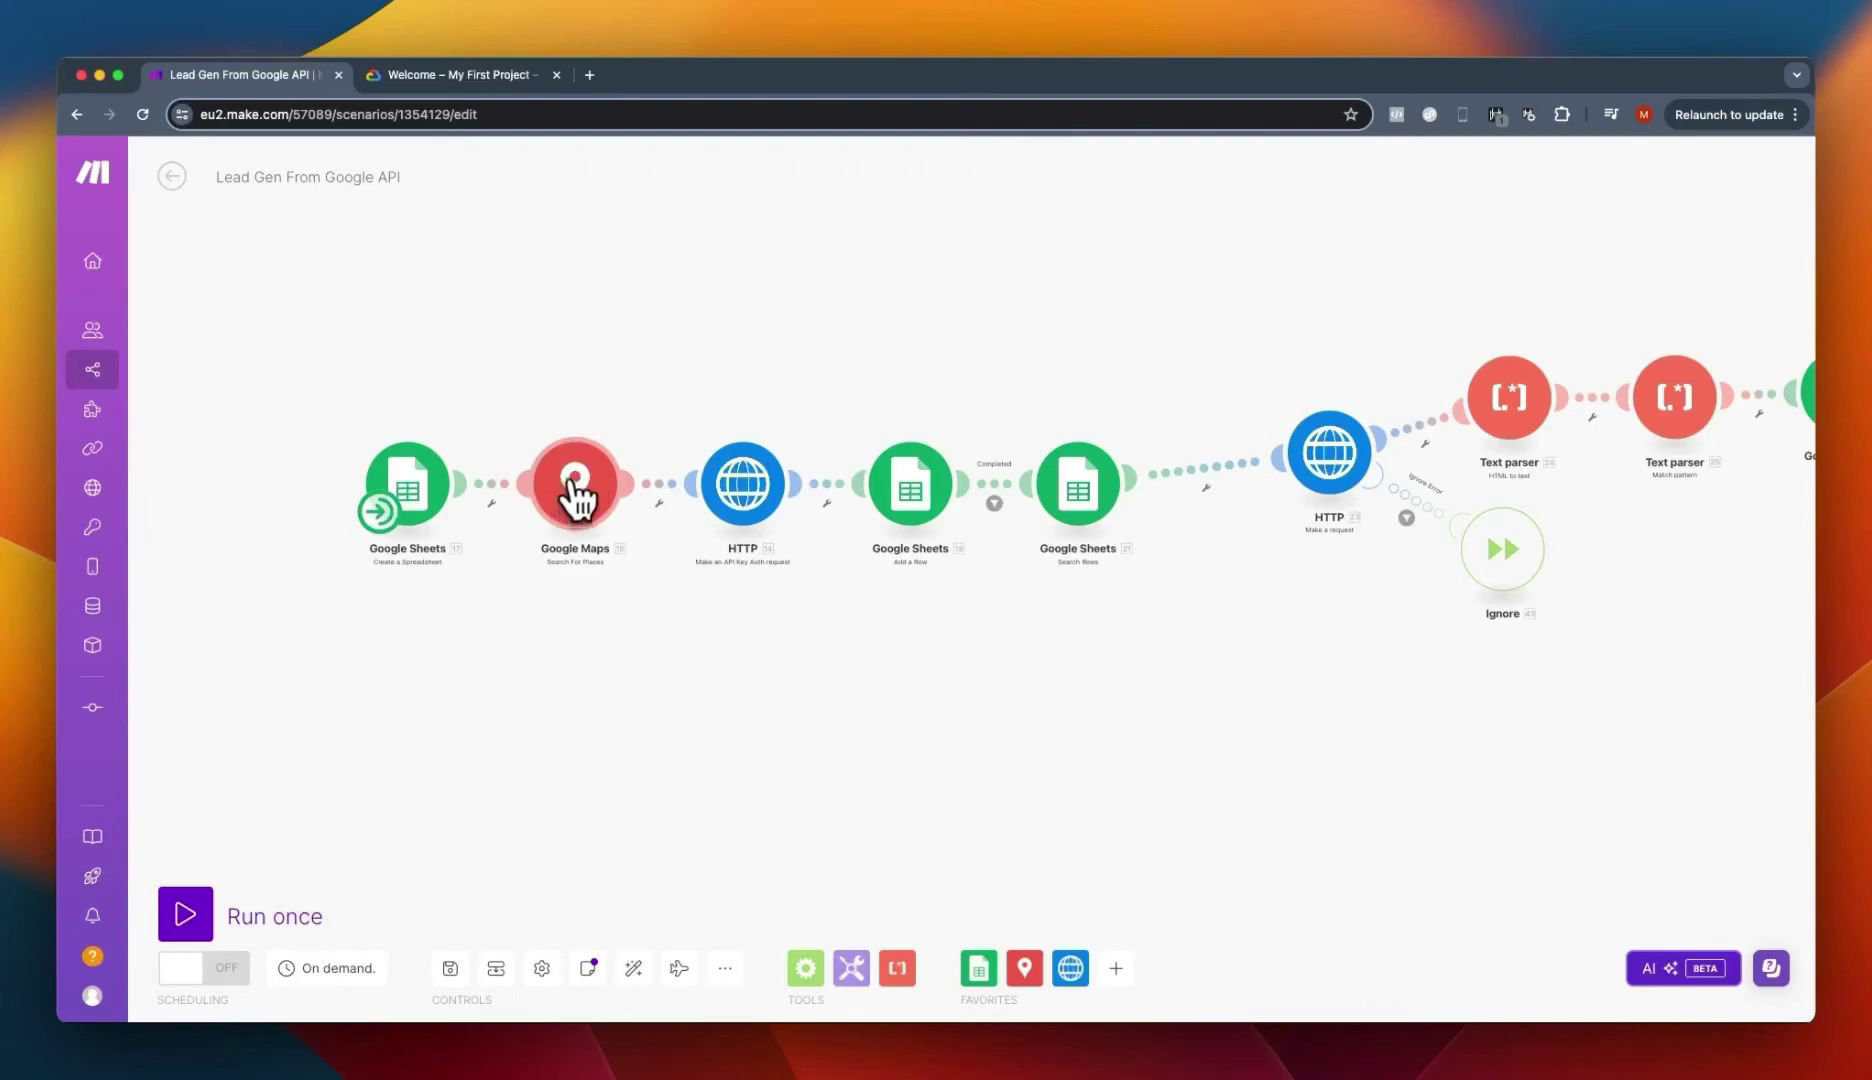
# Switch to the Google Cloud console and open the API Library under APIs & Services.
pyautogui.click(450, 80)
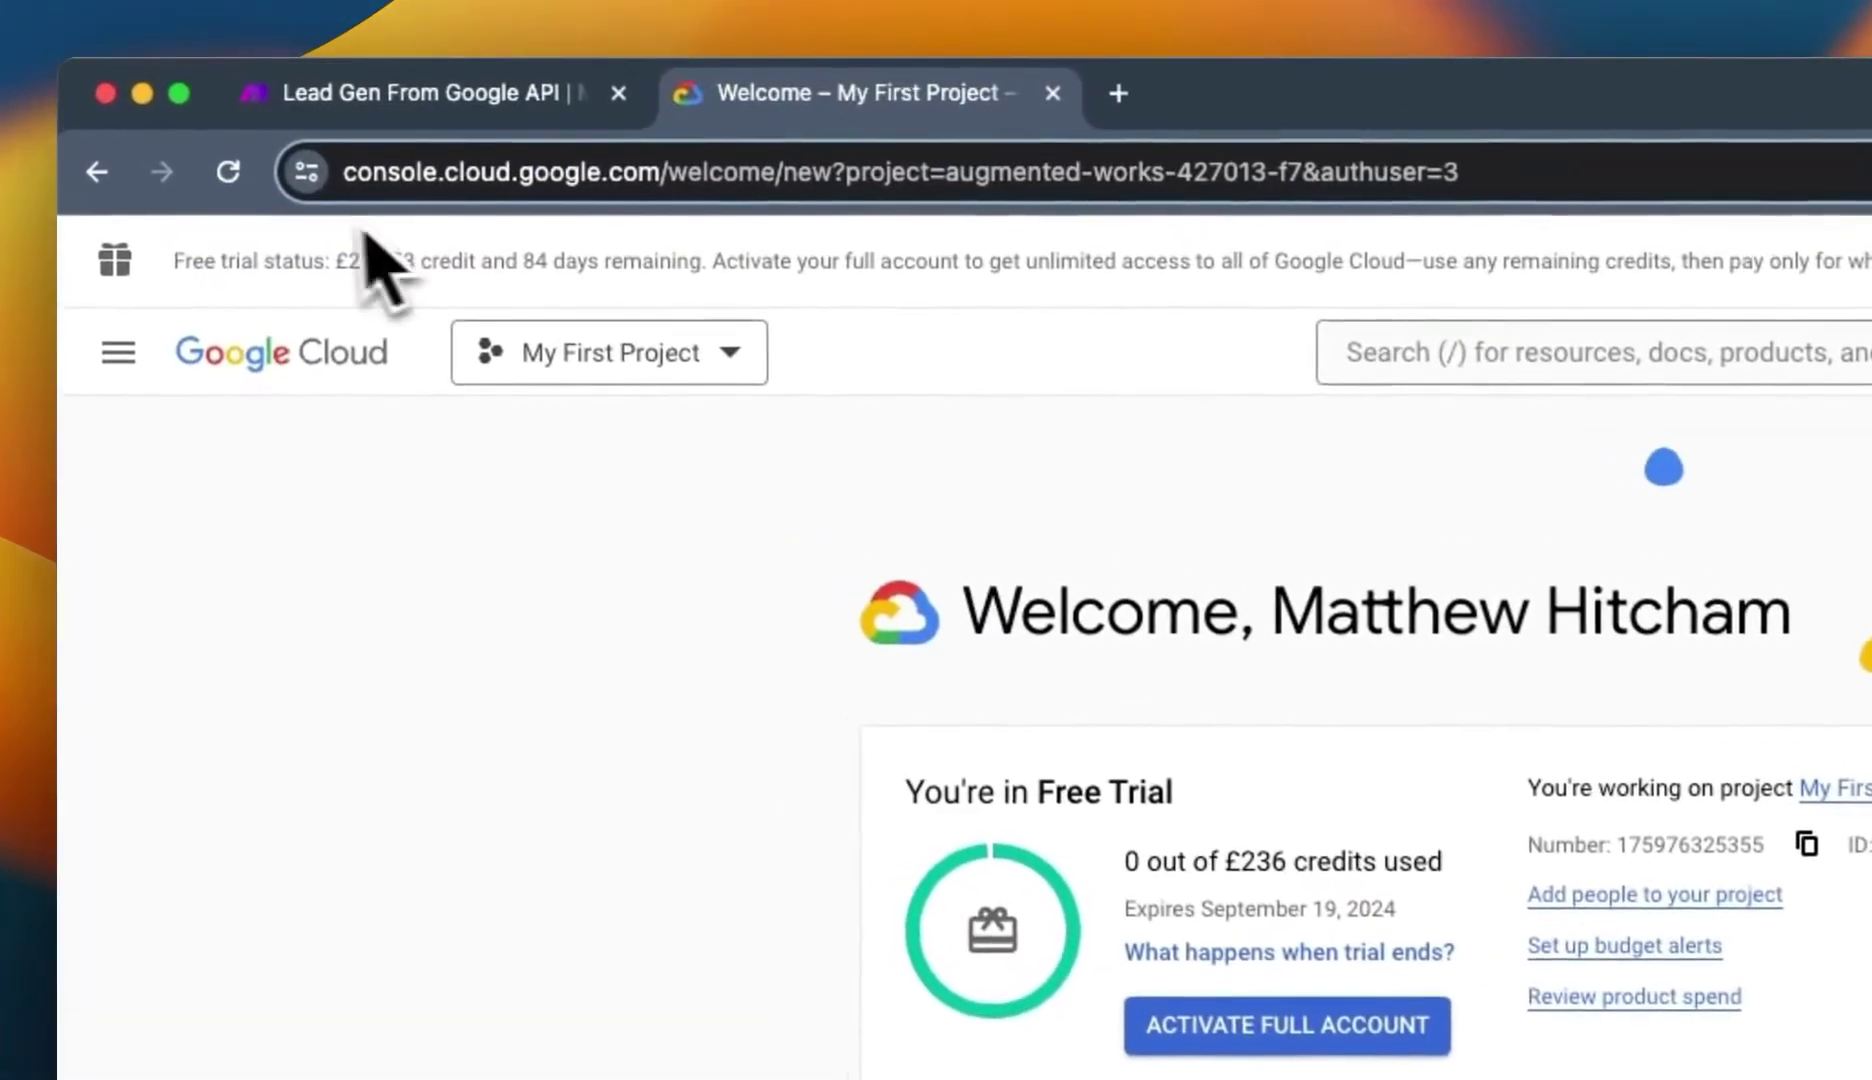
pyautogui.moveTo(317, 170); pyautogui.dragTo(657, 178)
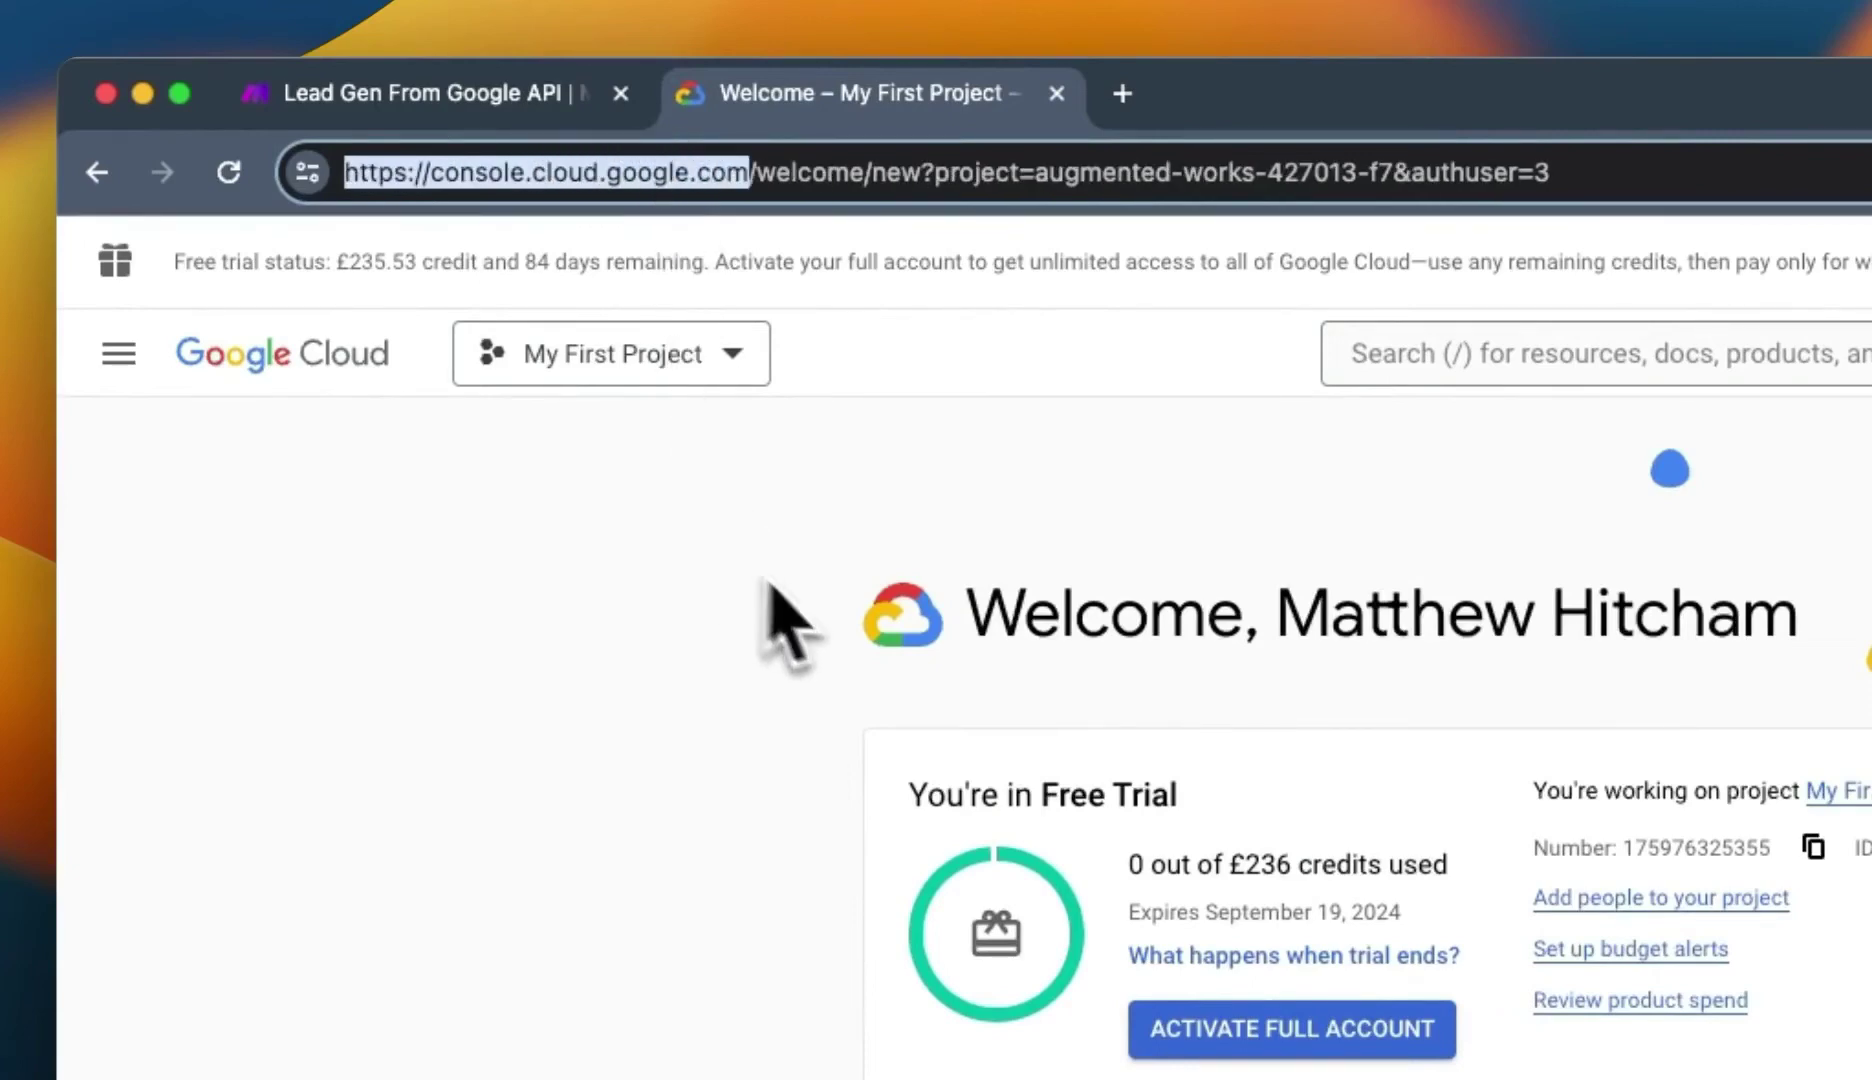
pyautogui.click(1025, 473)
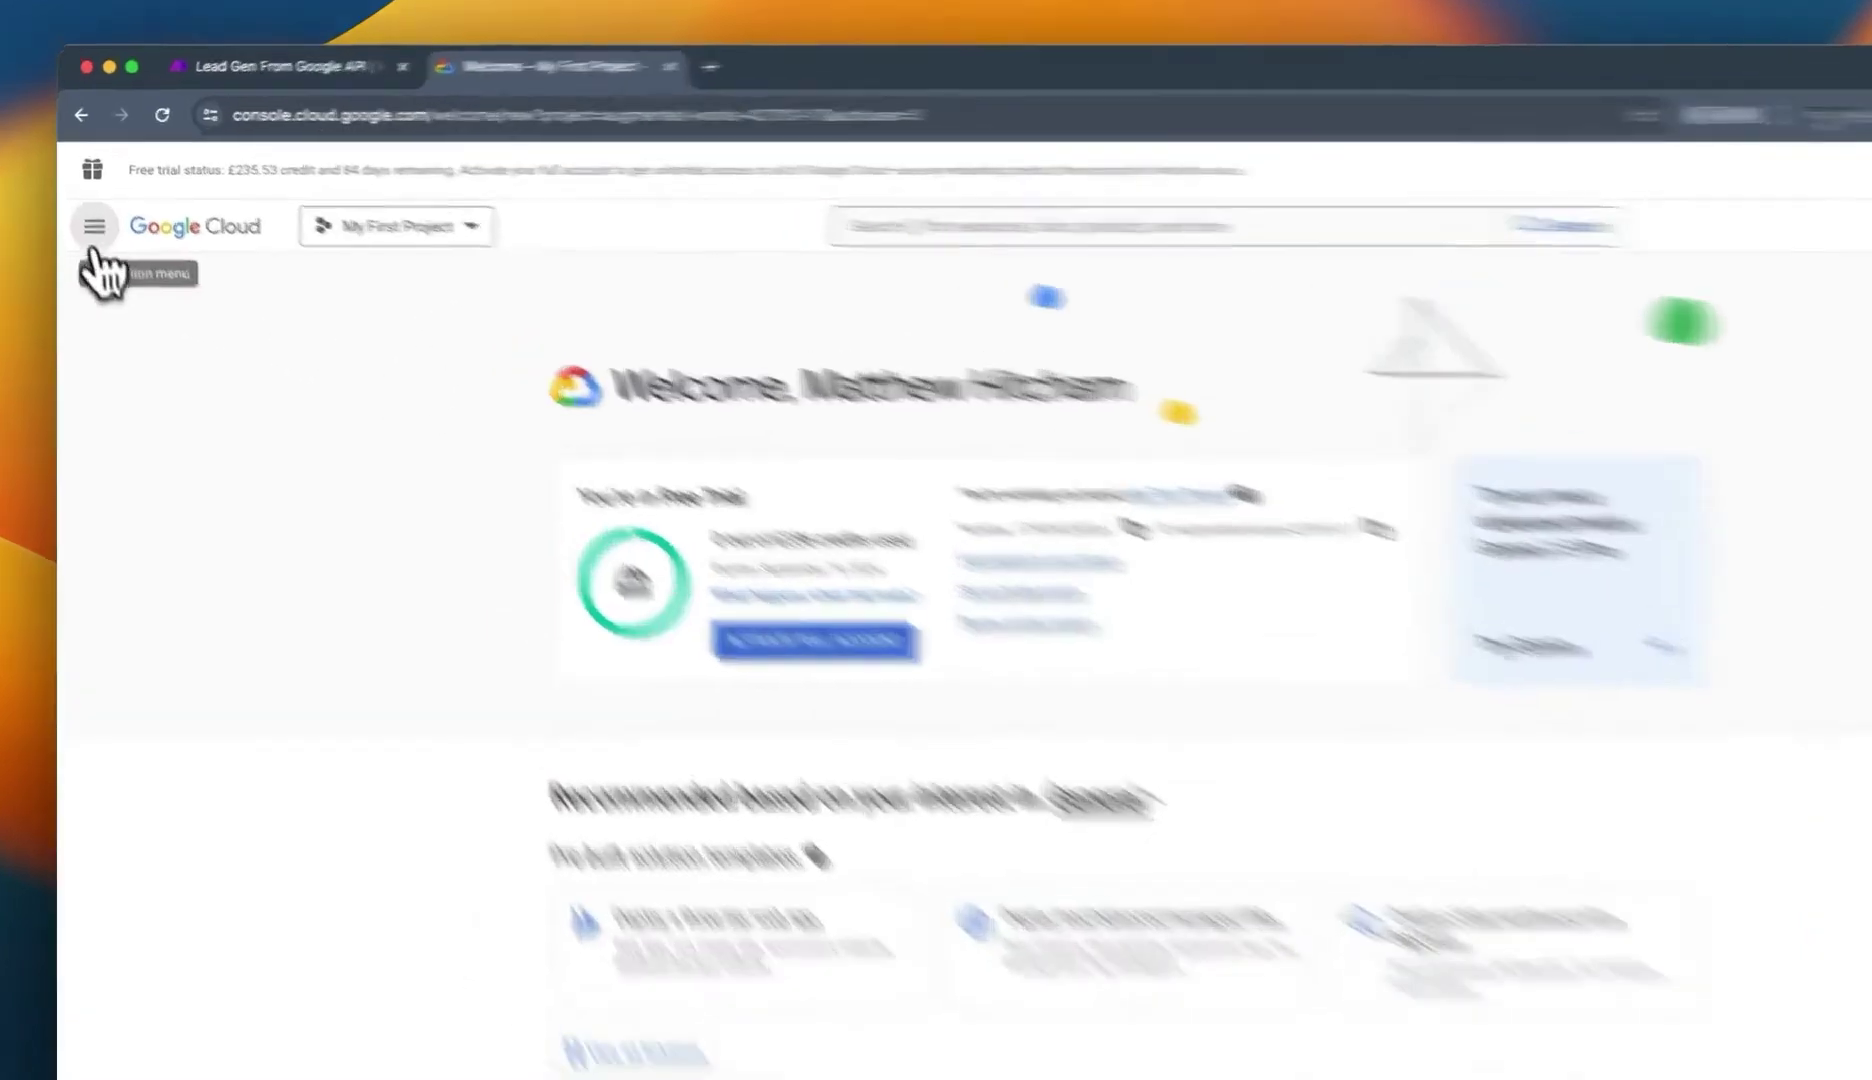
pyautogui.click(87, 205)
pyautogui.moveTo(178, 385)
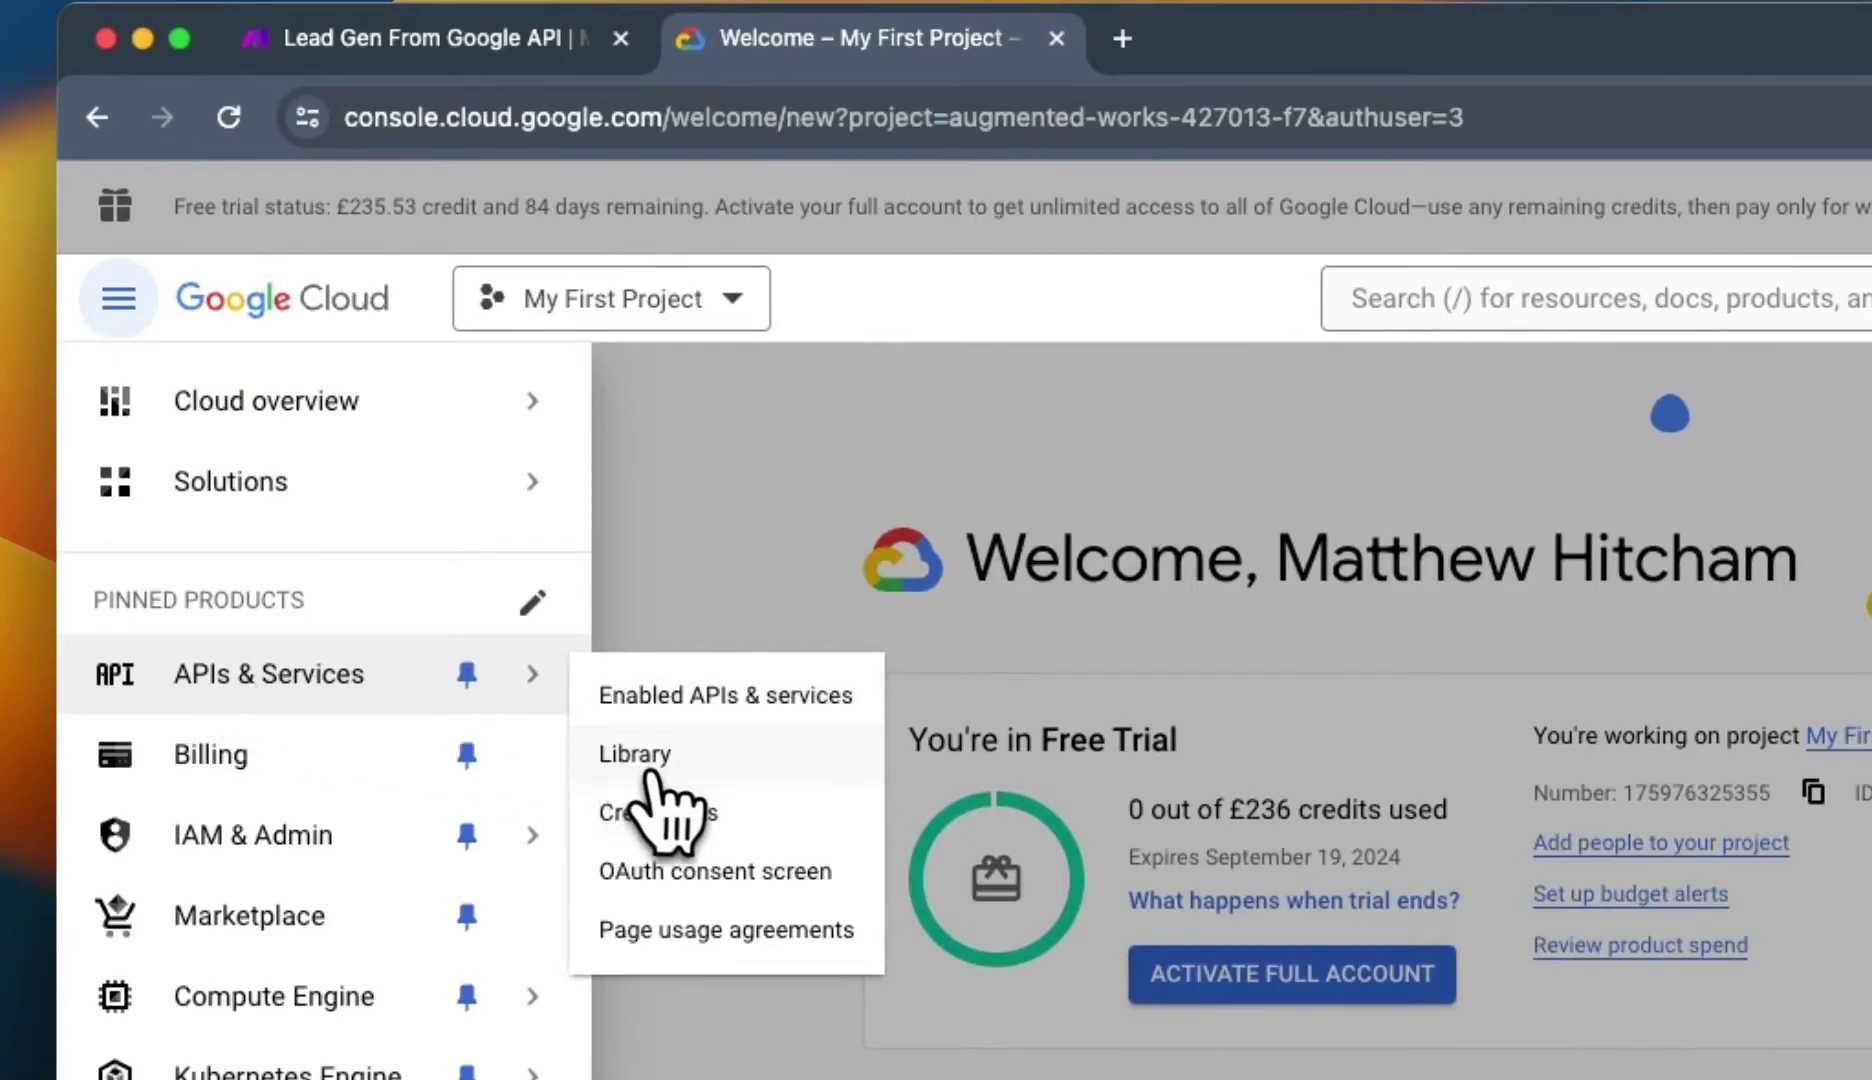
pyautogui.click(645, 758)
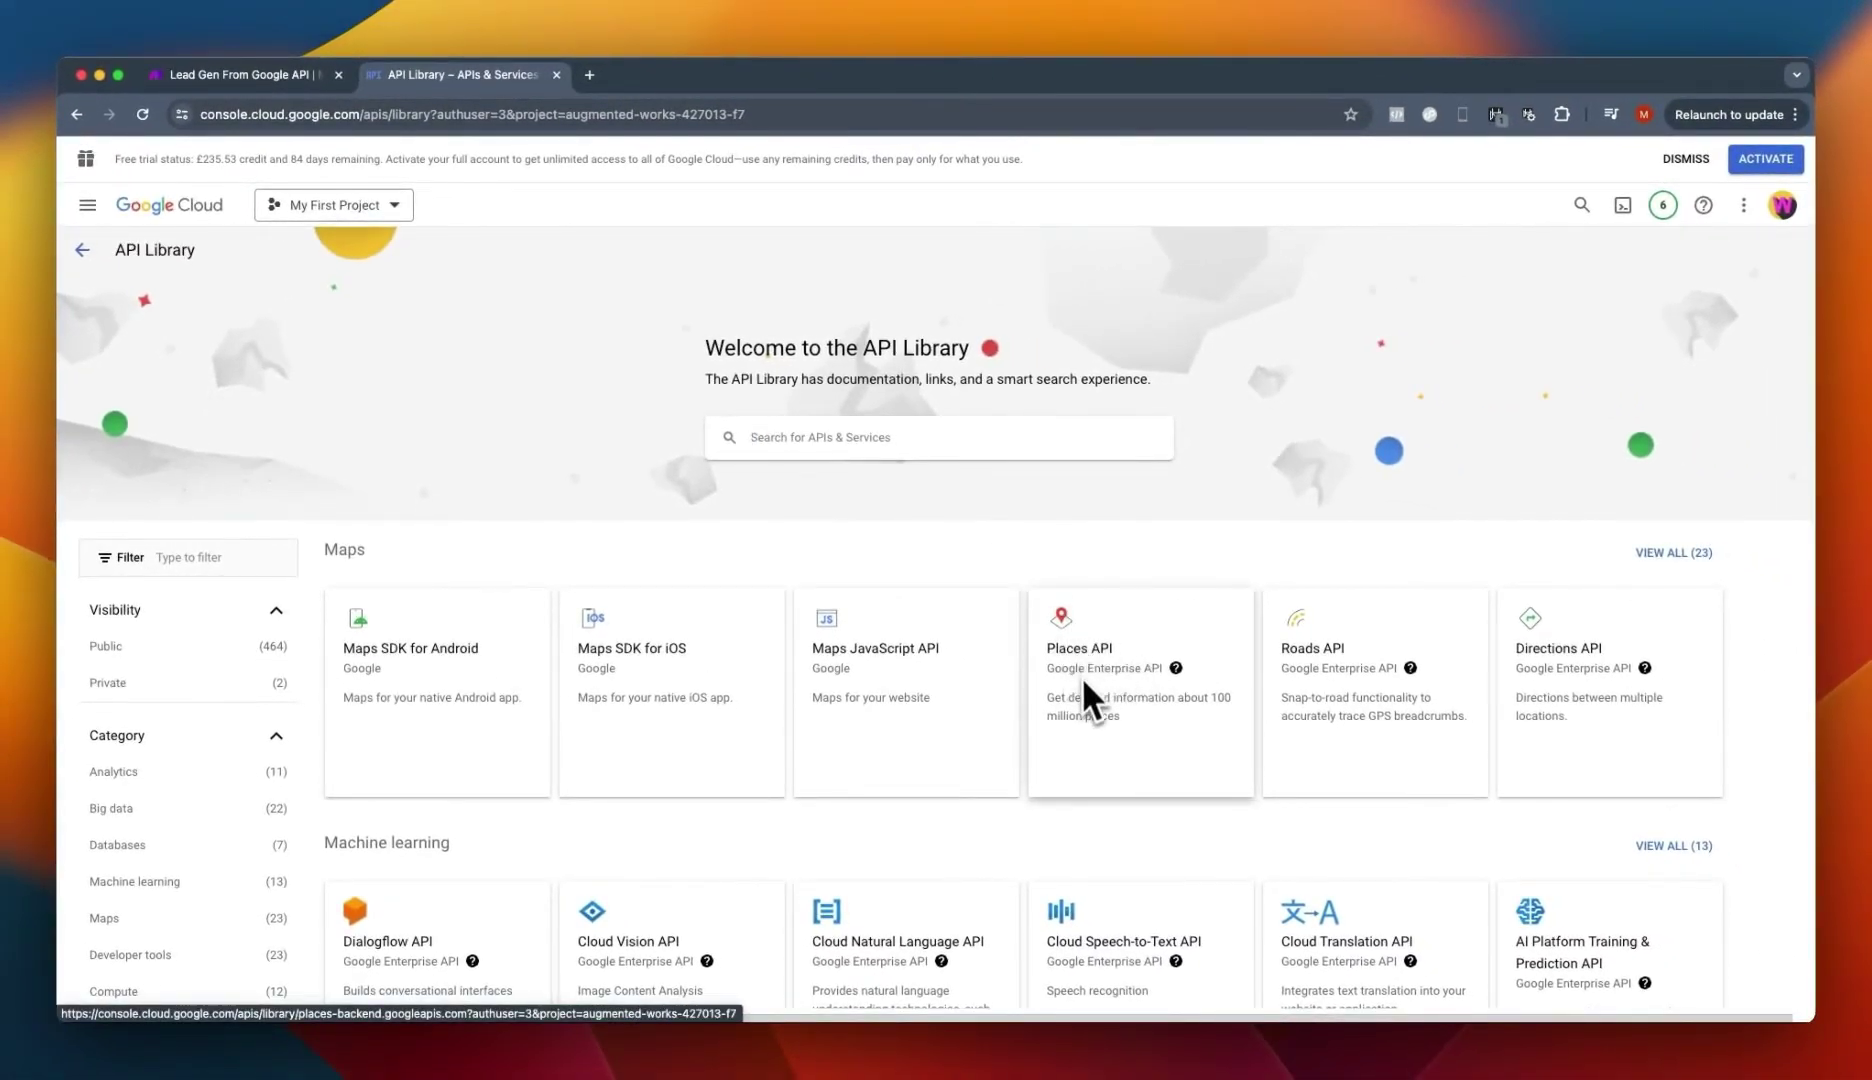
# Search the API Library for "places" and open the Places API product details.
pyautogui.click(899, 462)
pyautogui.write('places')
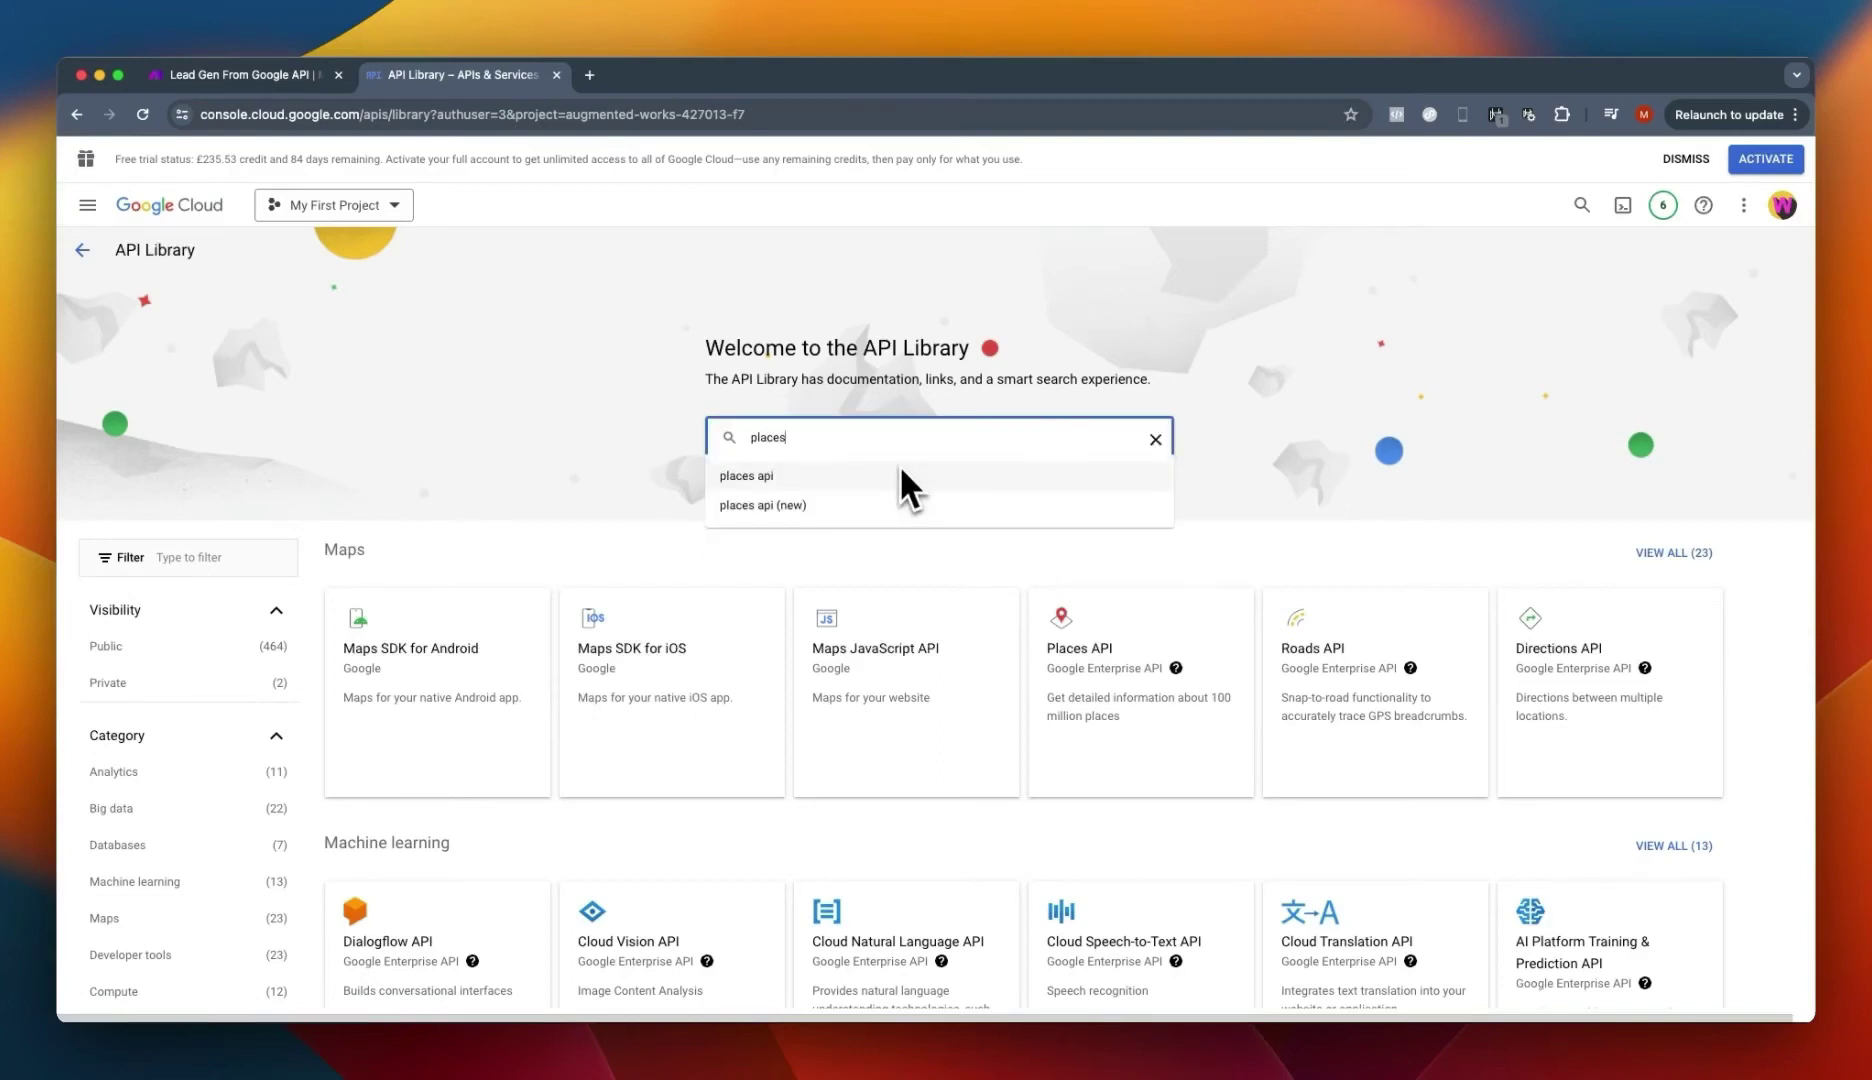
pyautogui.press('Return')
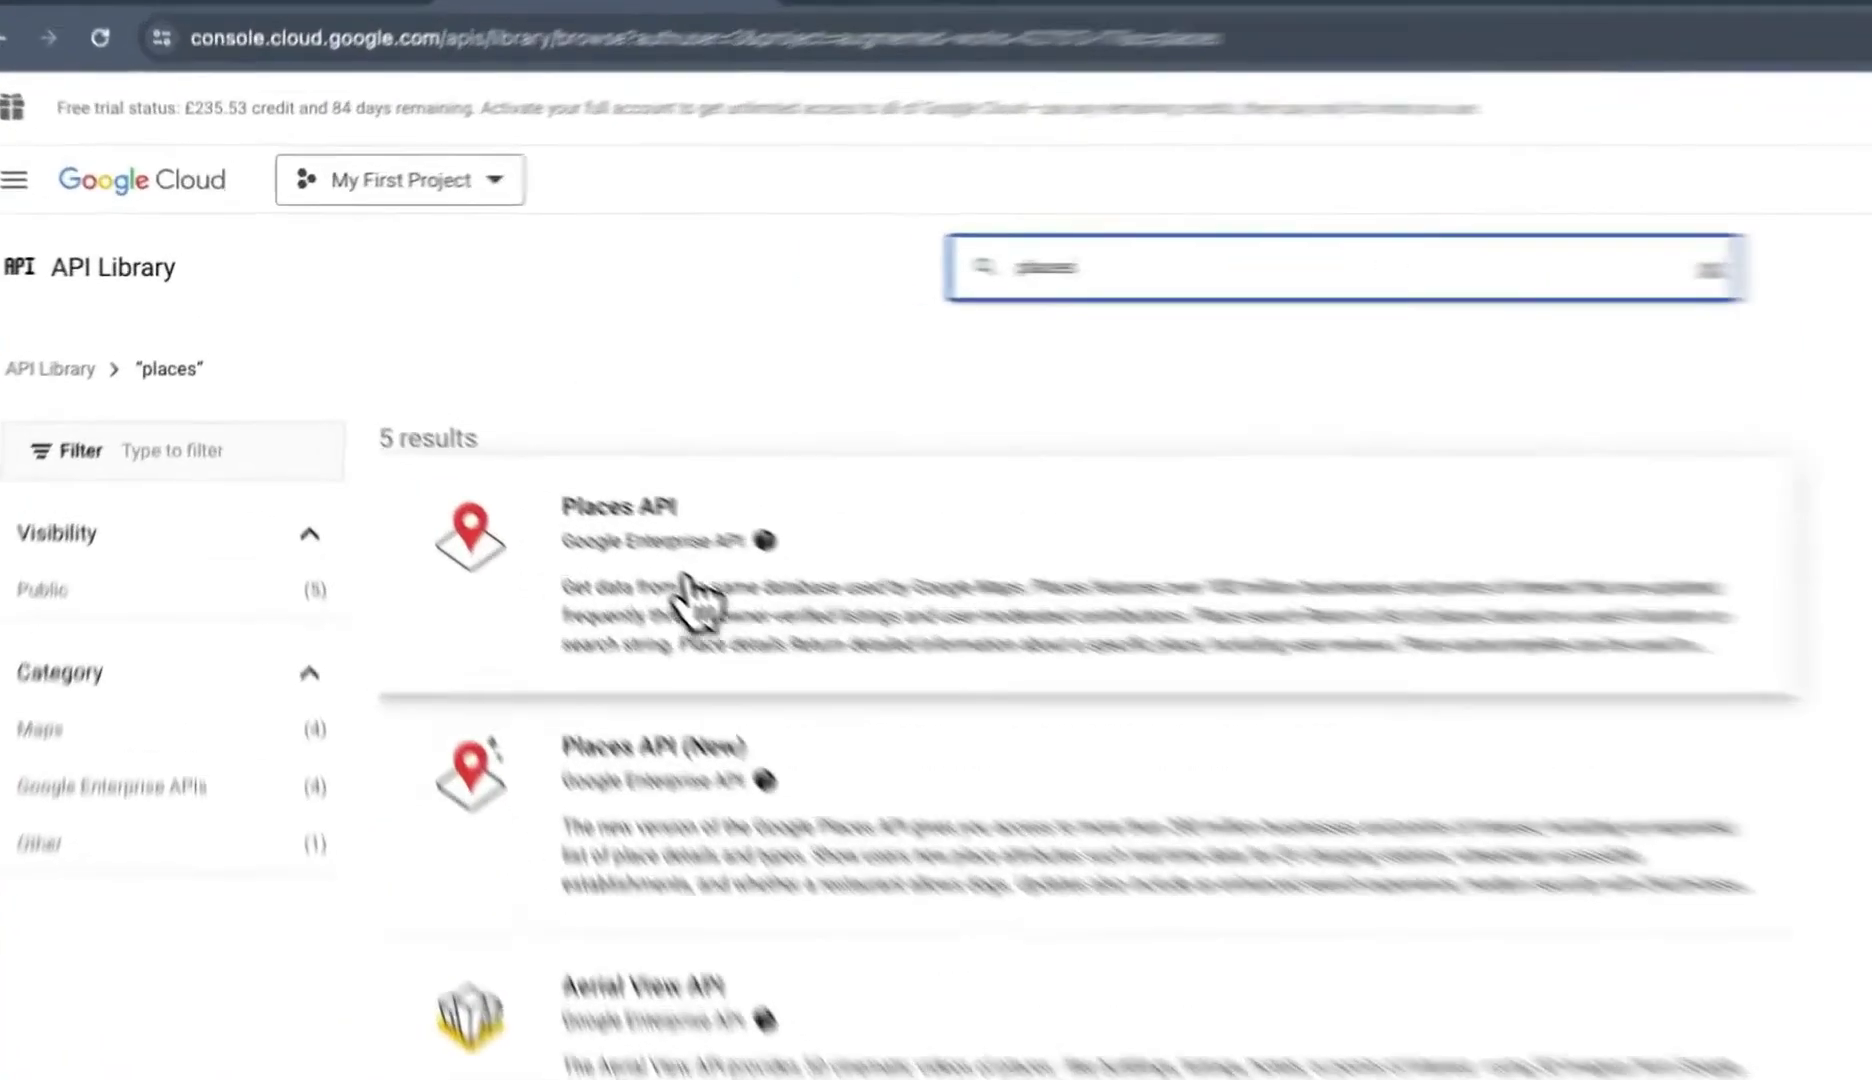
pyautogui.click(688, 595)
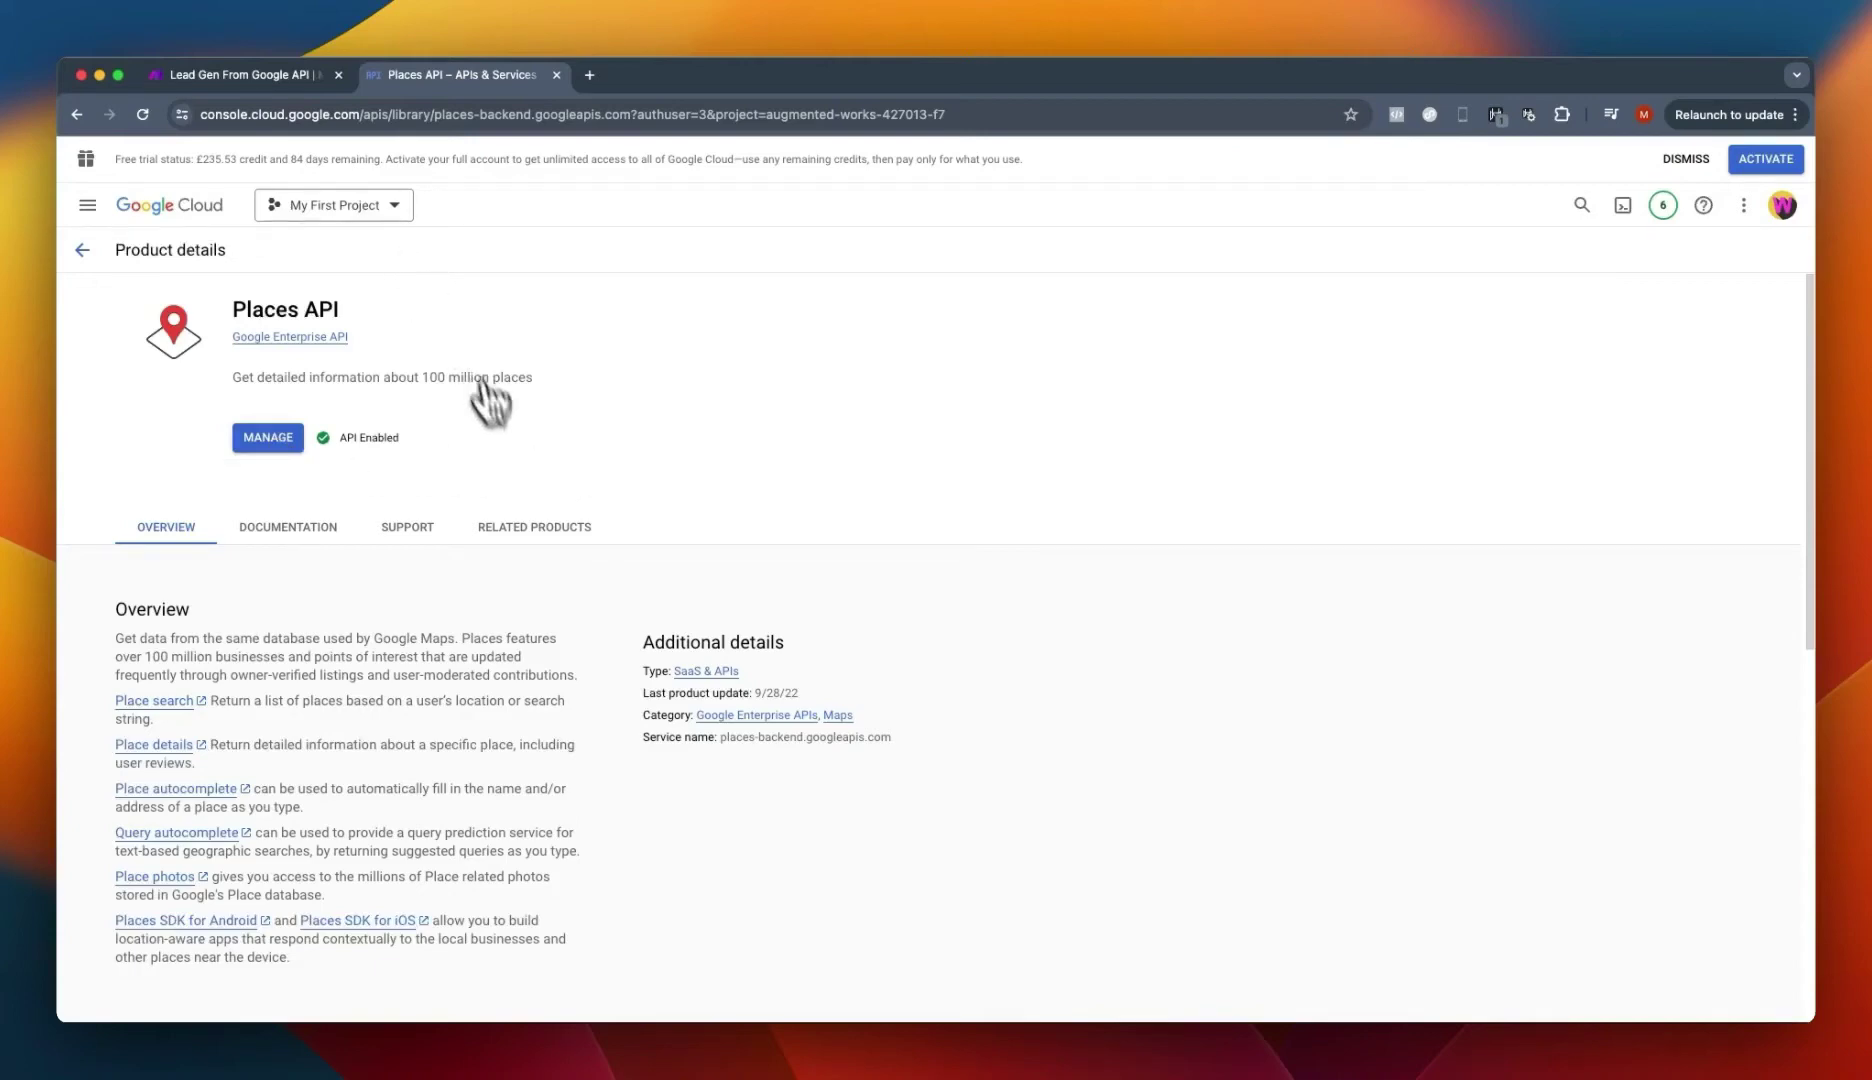
# Return to the Make scenario, view the Google Maps module's new connection form with its API Key field, and close the form.
pyautogui.click(290, 76)
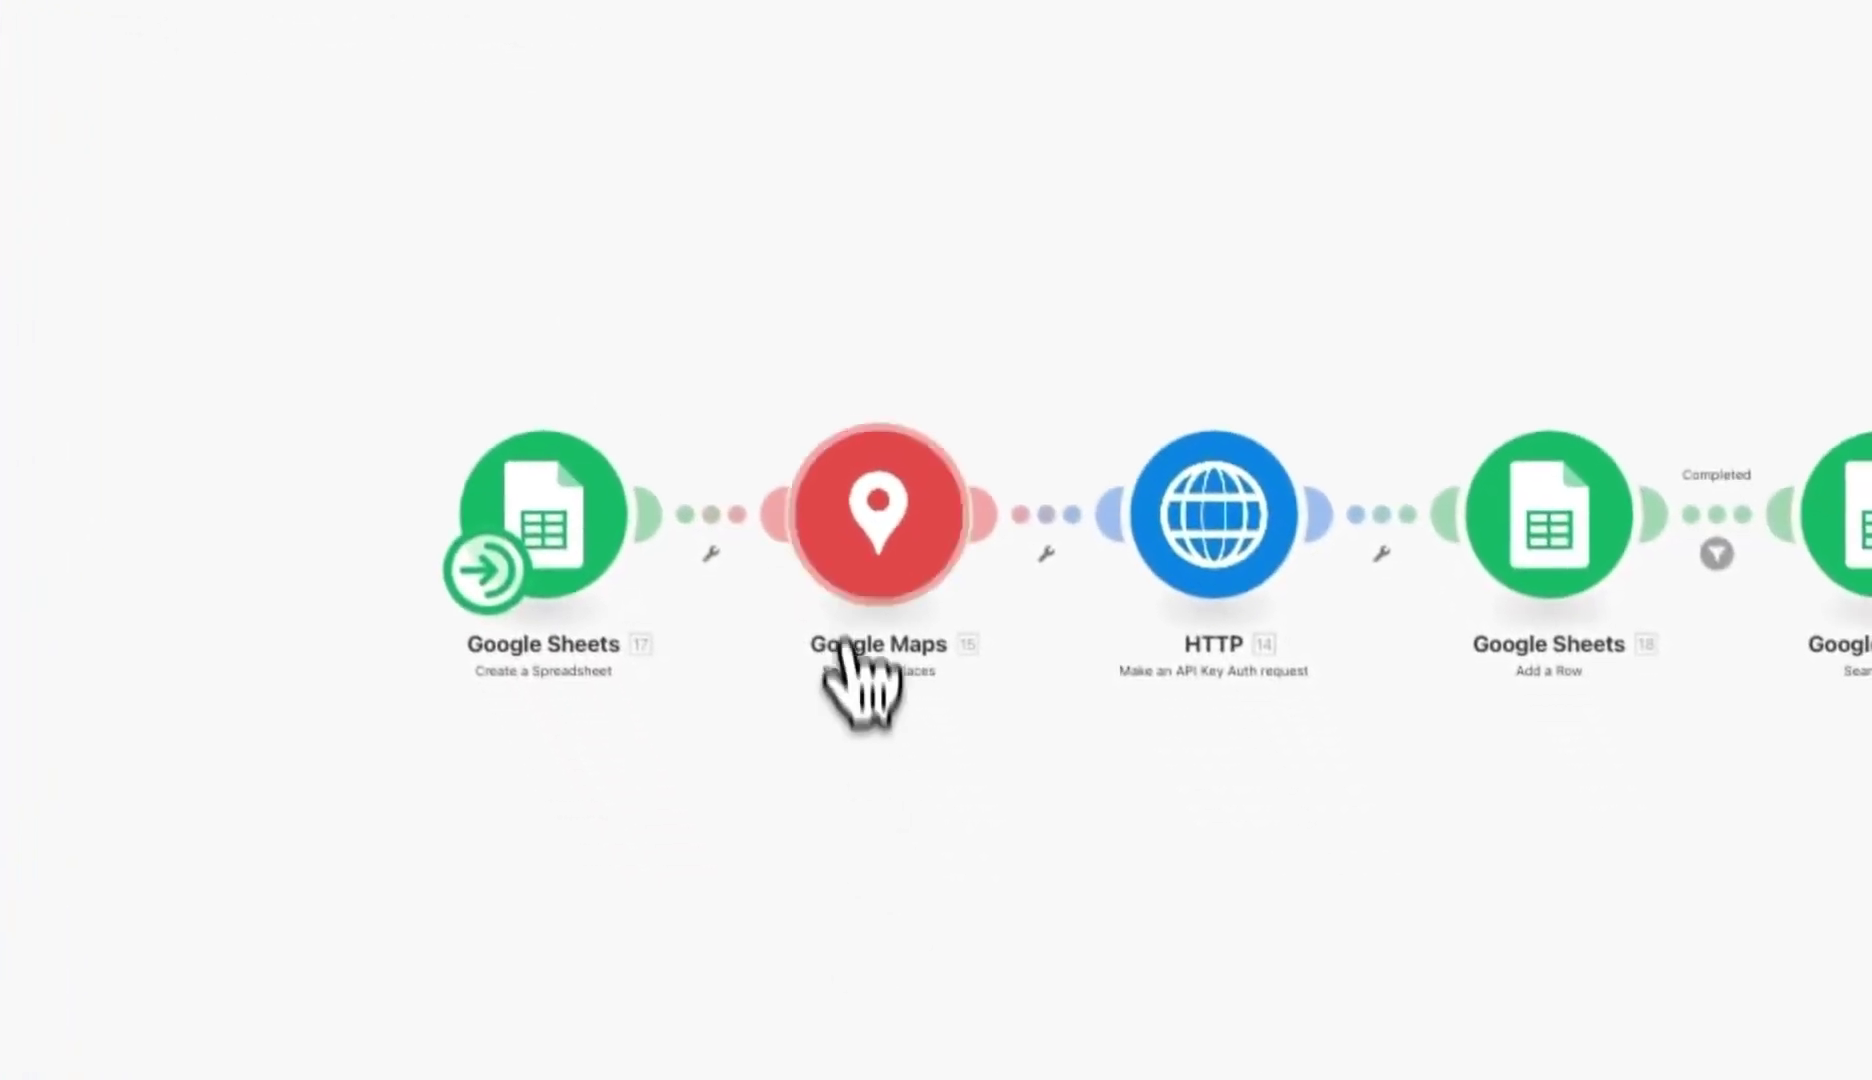
pyautogui.click(1052, 916)
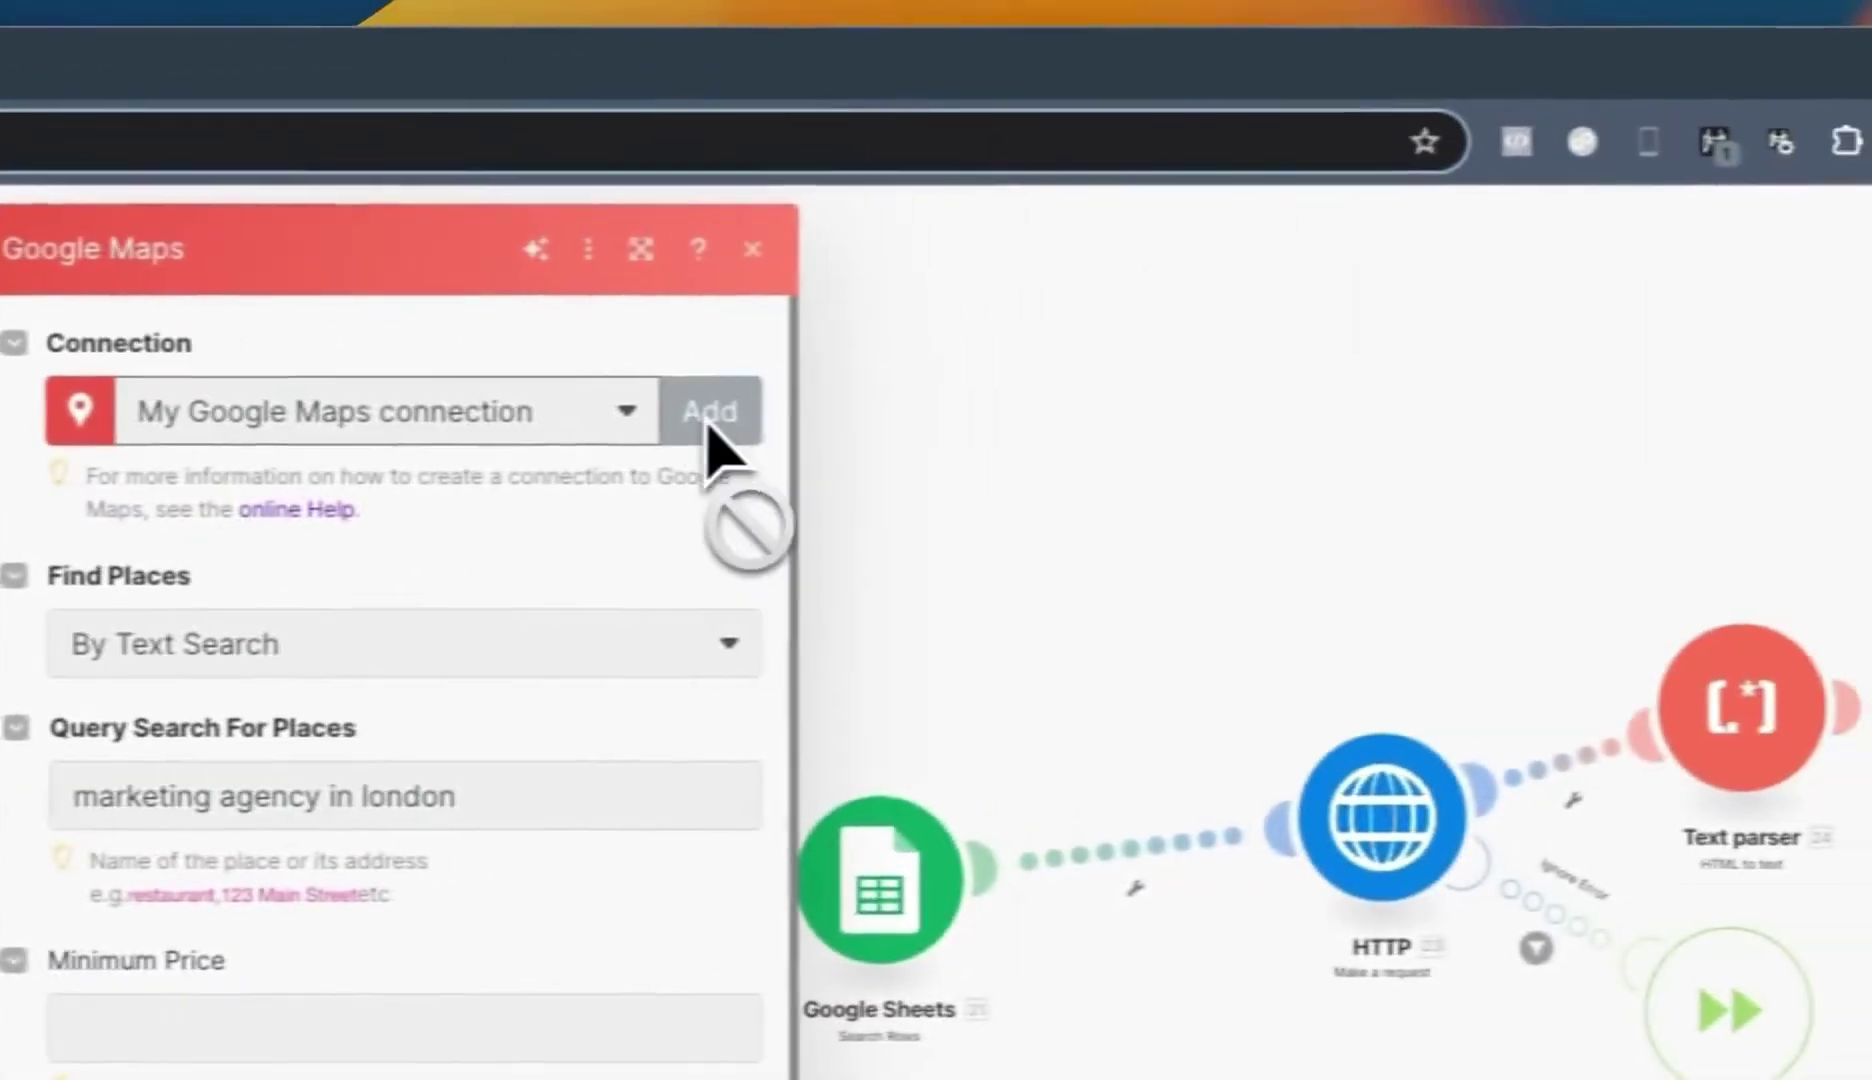
pyautogui.click(1125, 398)
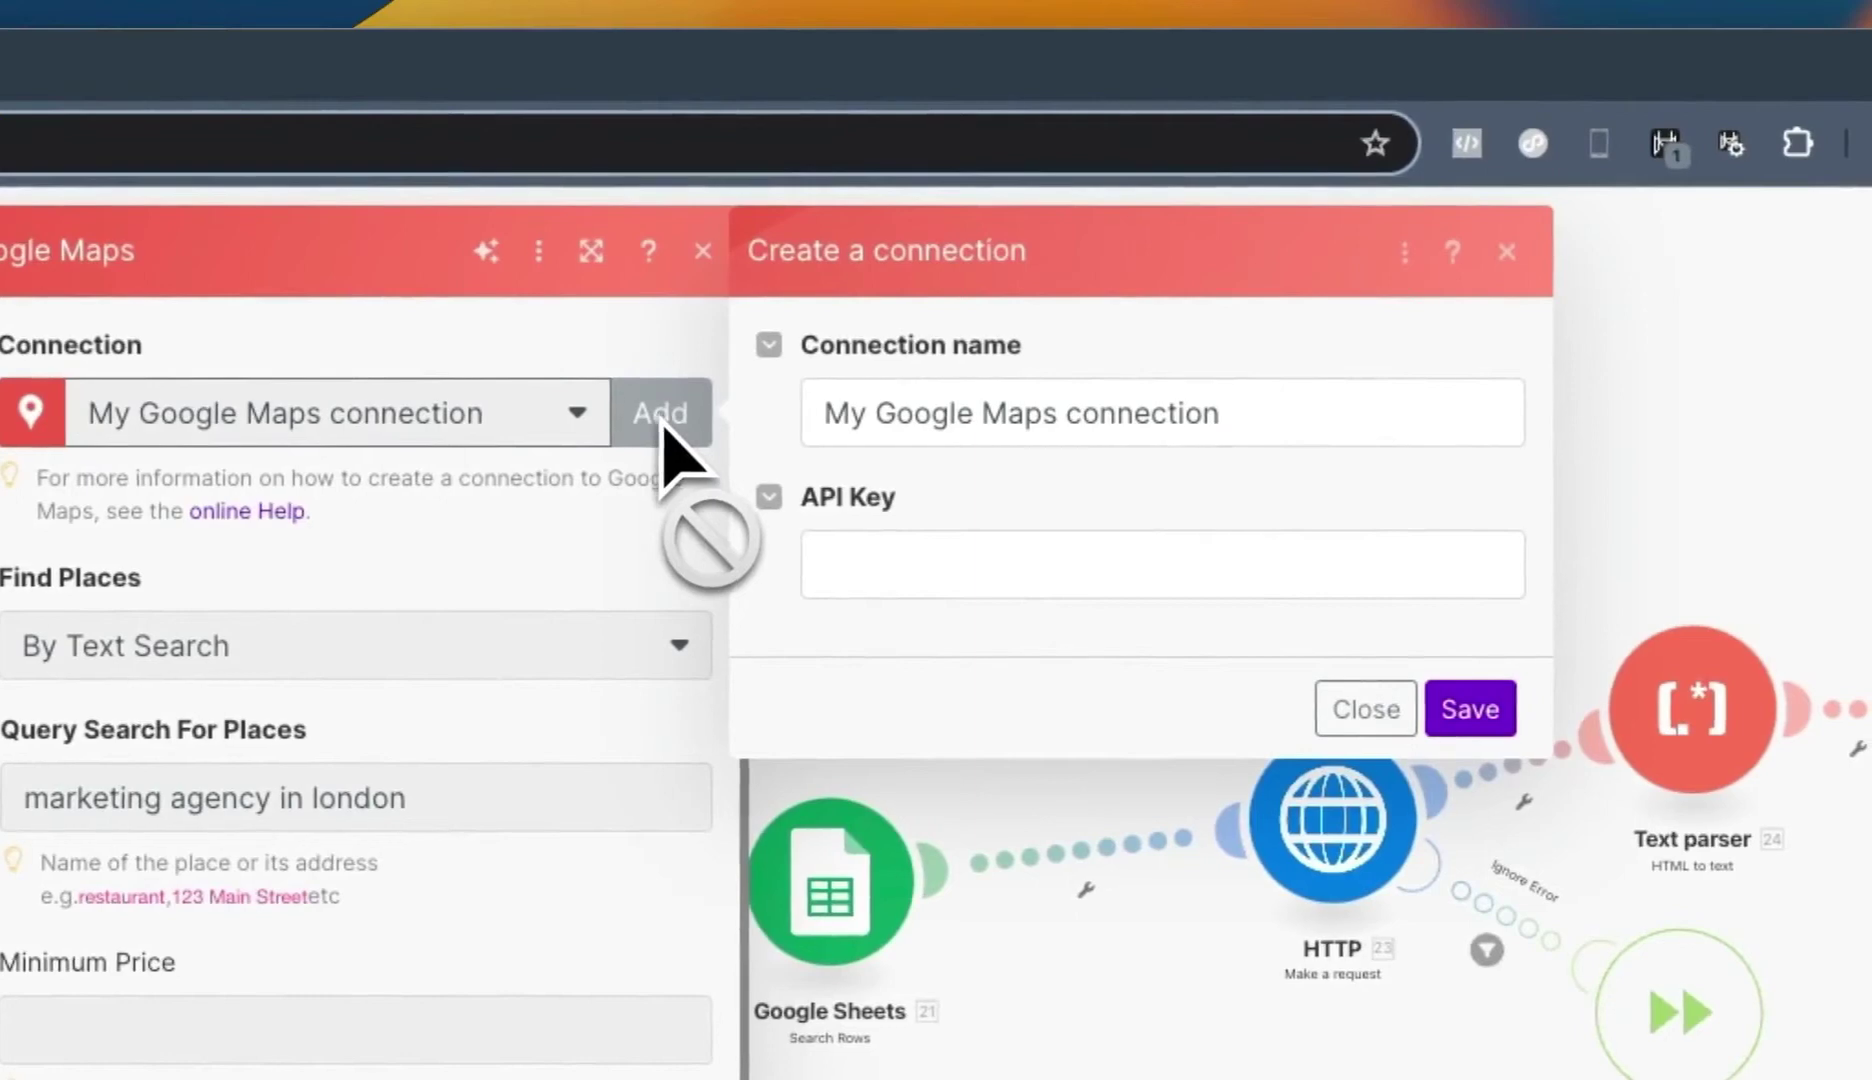
pyautogui.click(878, 578)
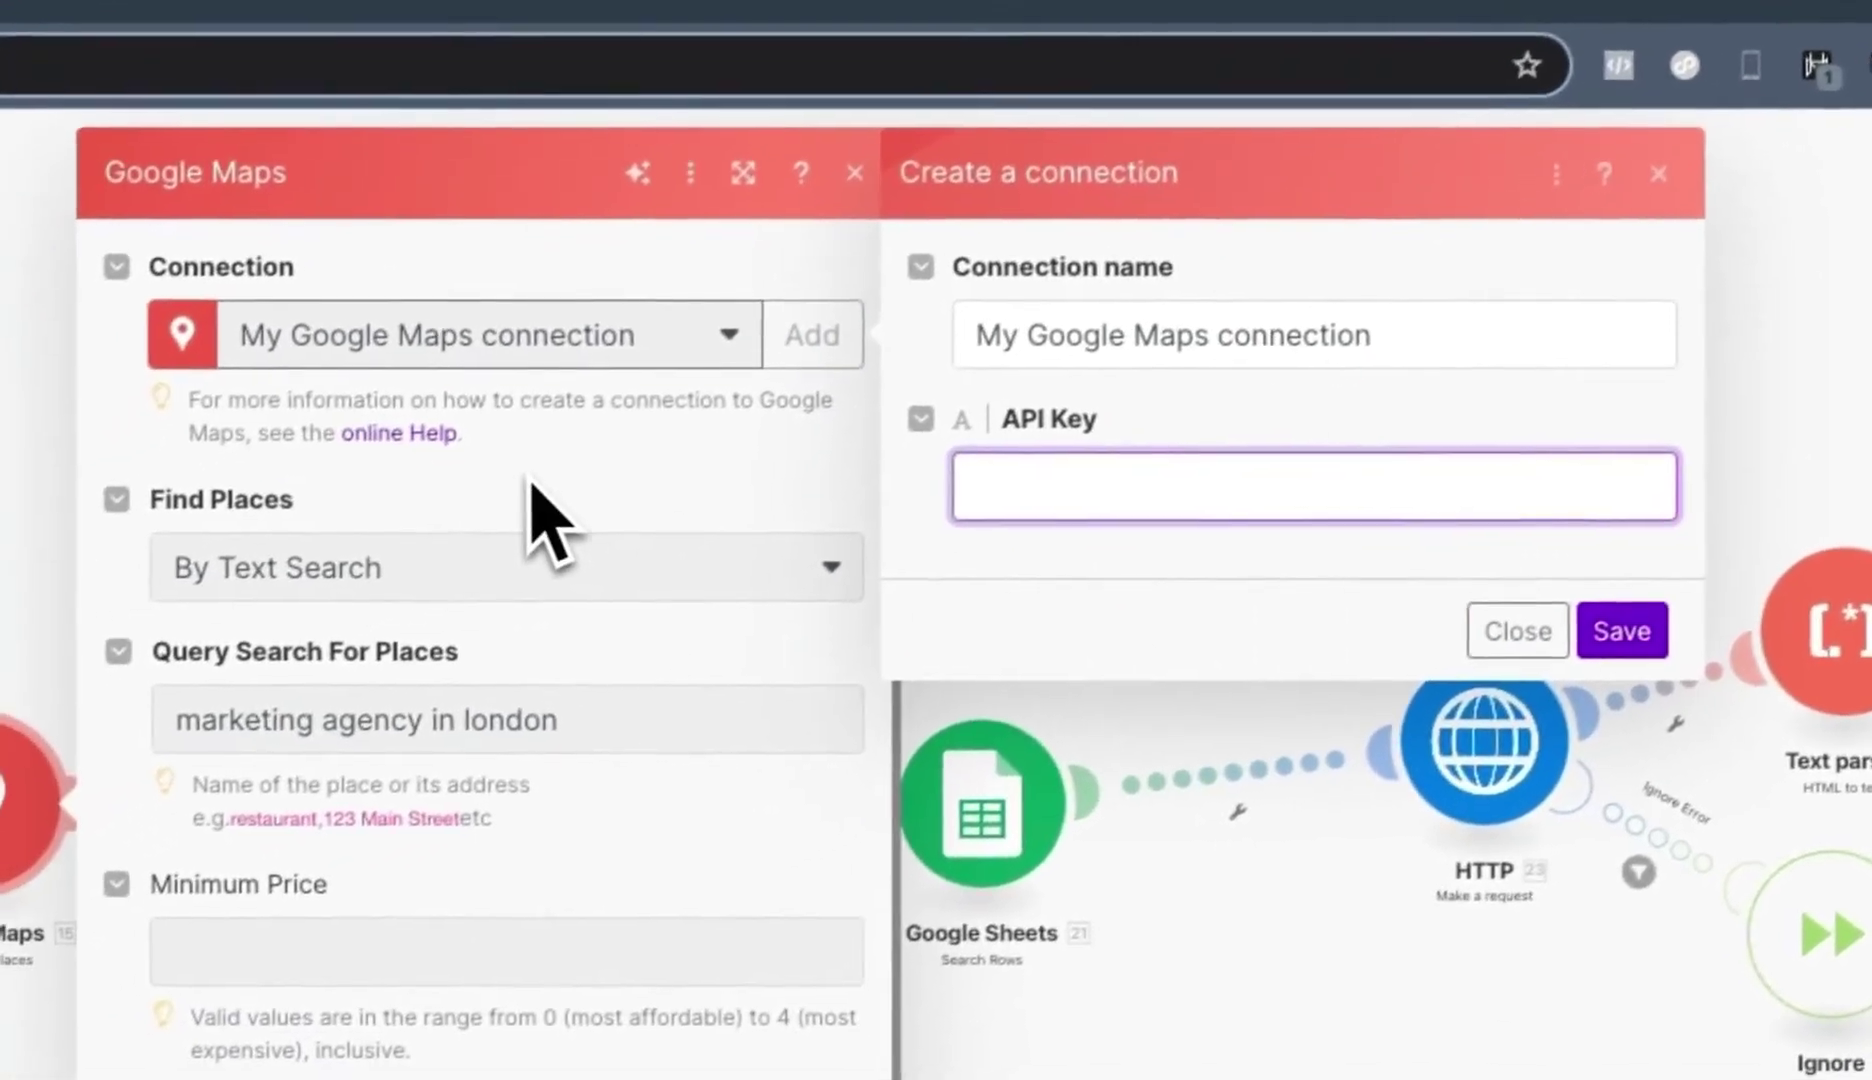
pyautogui.click(588, 515)
pyautogui.click(1526, 627)
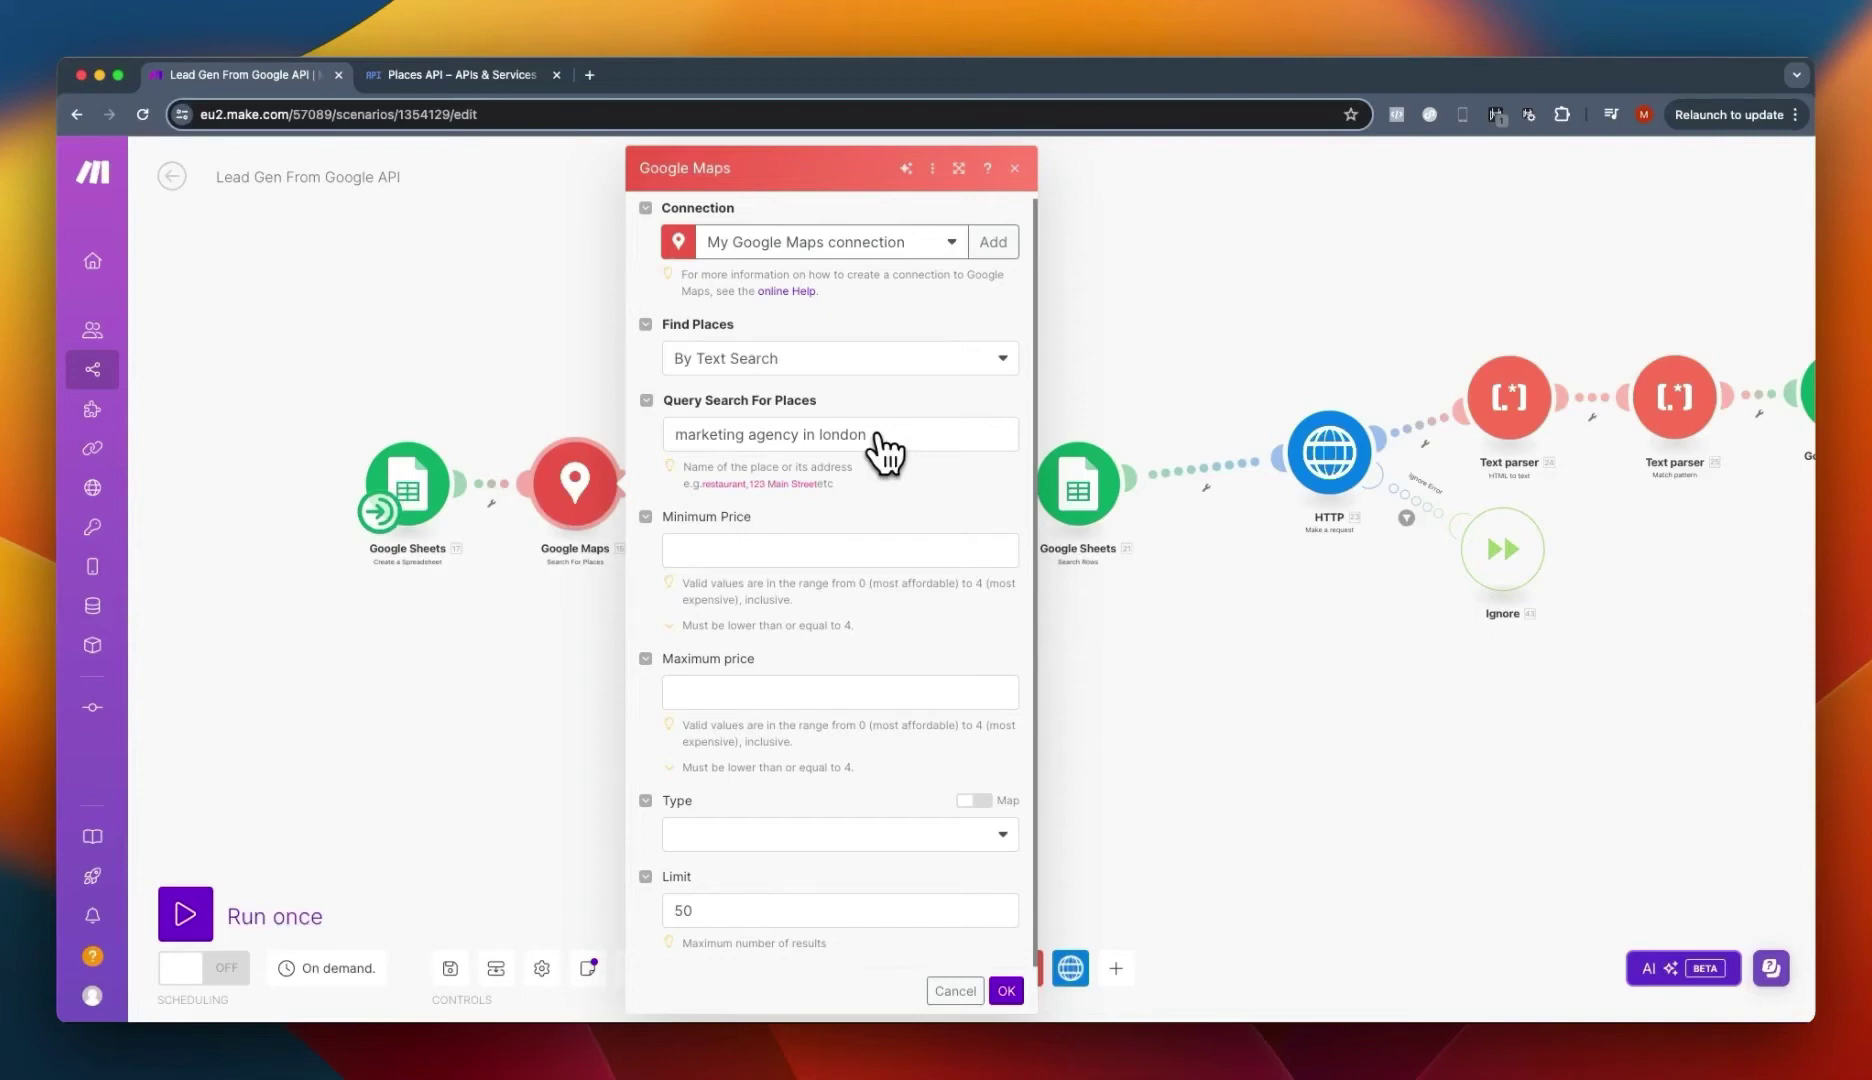
# Set the Google Maps module's Find Places method to By Nearby Search and view its fields.
pyautogui.click(810, 362)
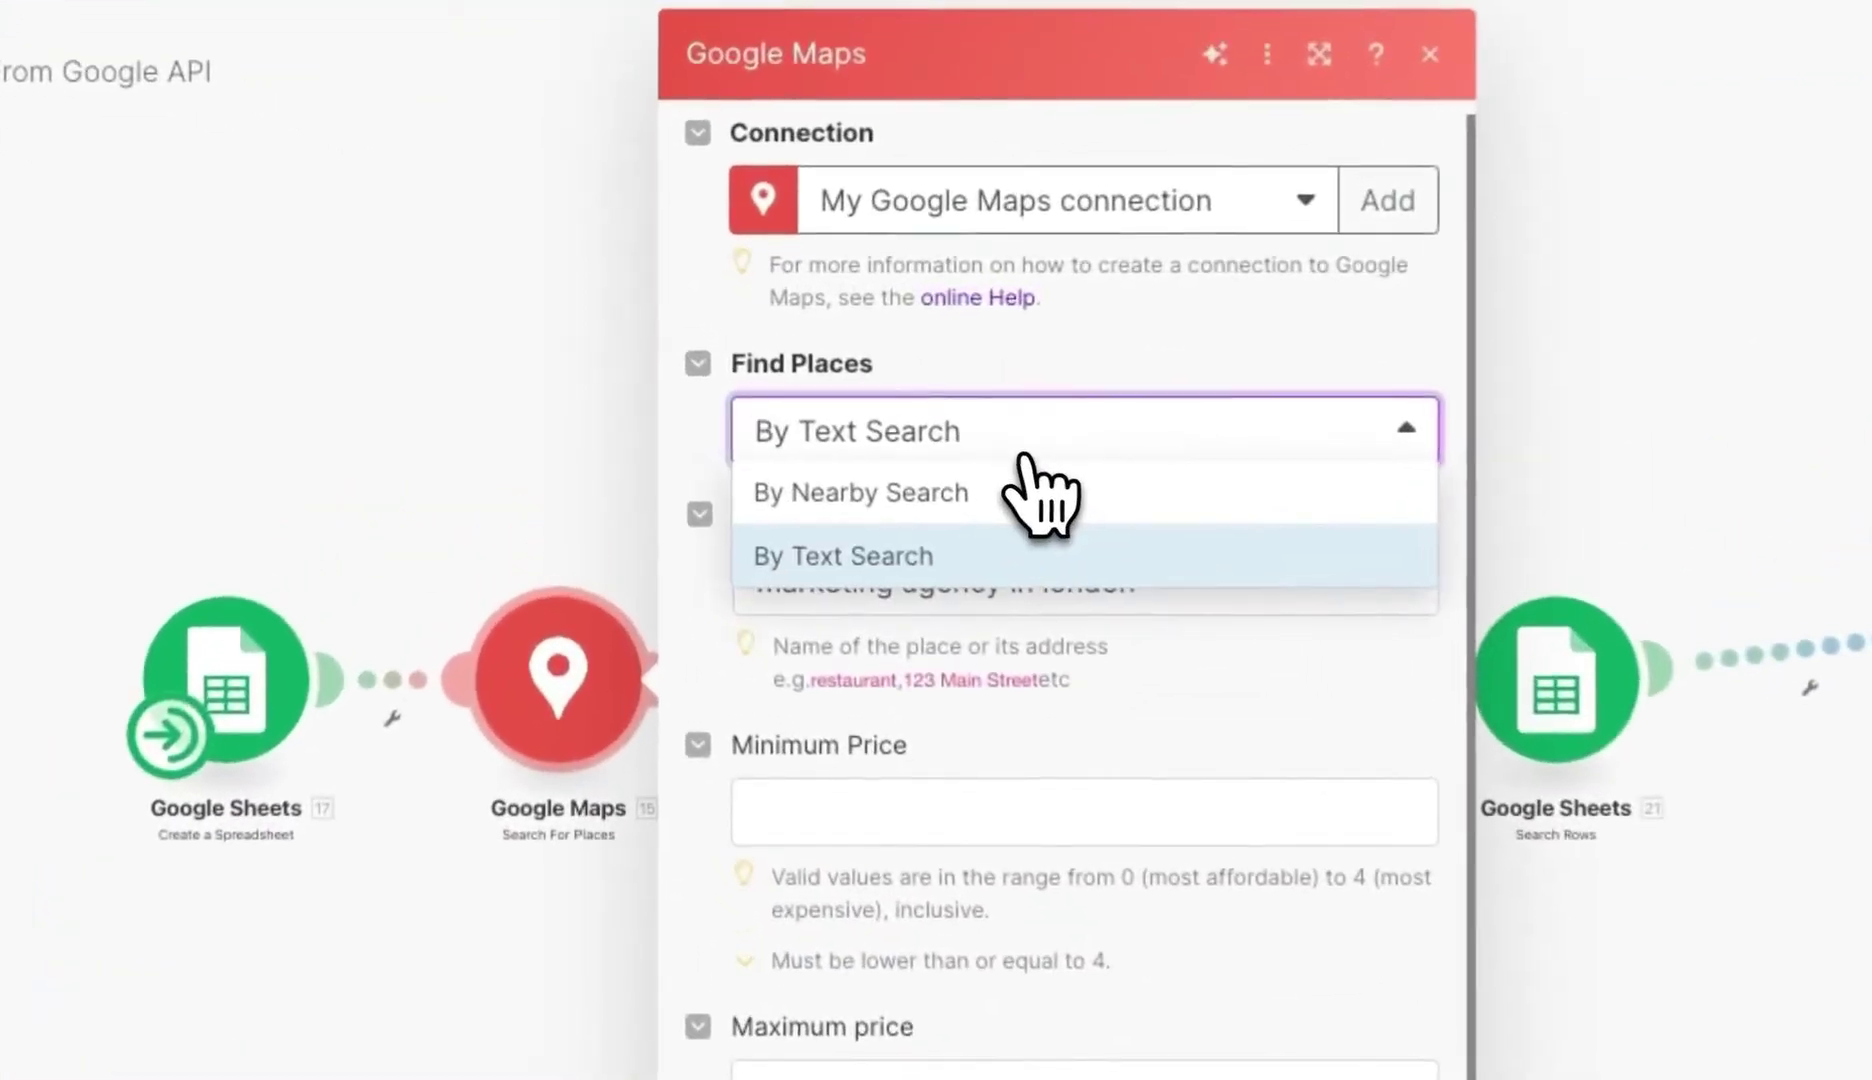
pyautogui.click(975, 492)
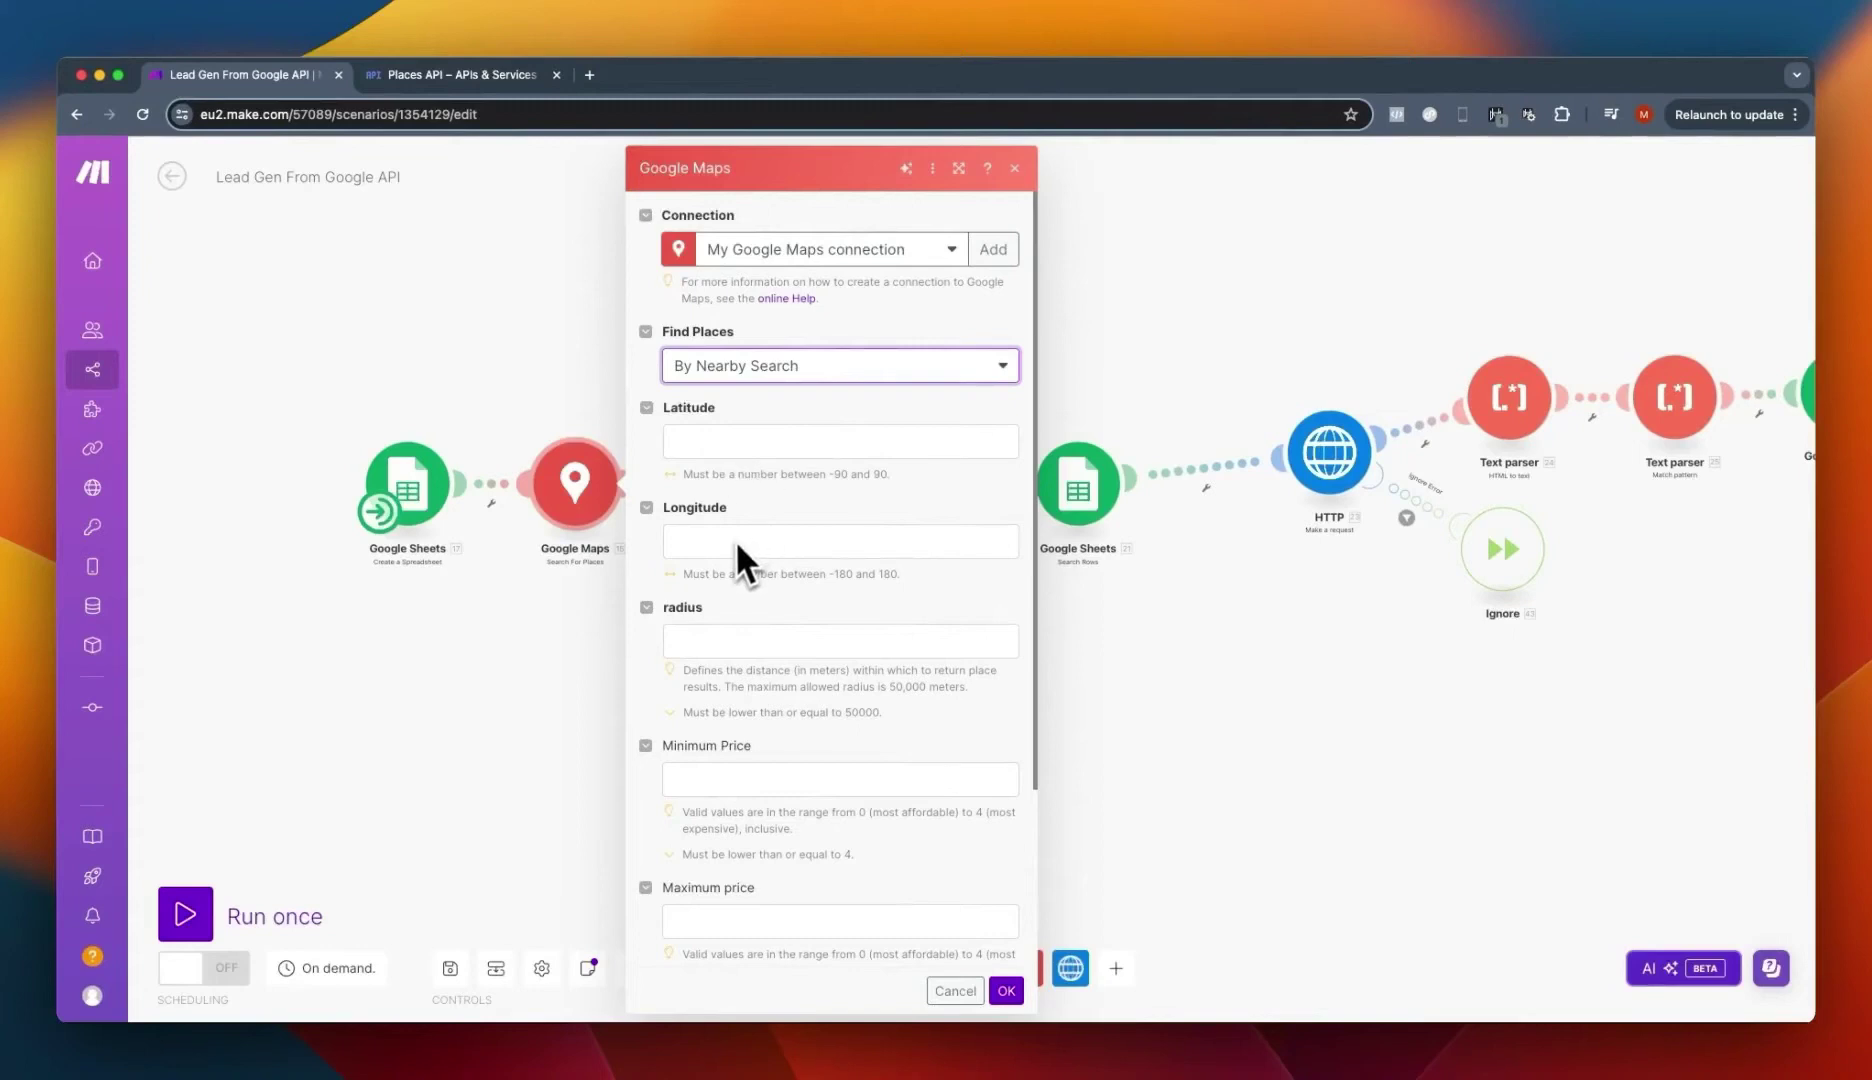
pyautogui.scroll(-3, 775, 600)
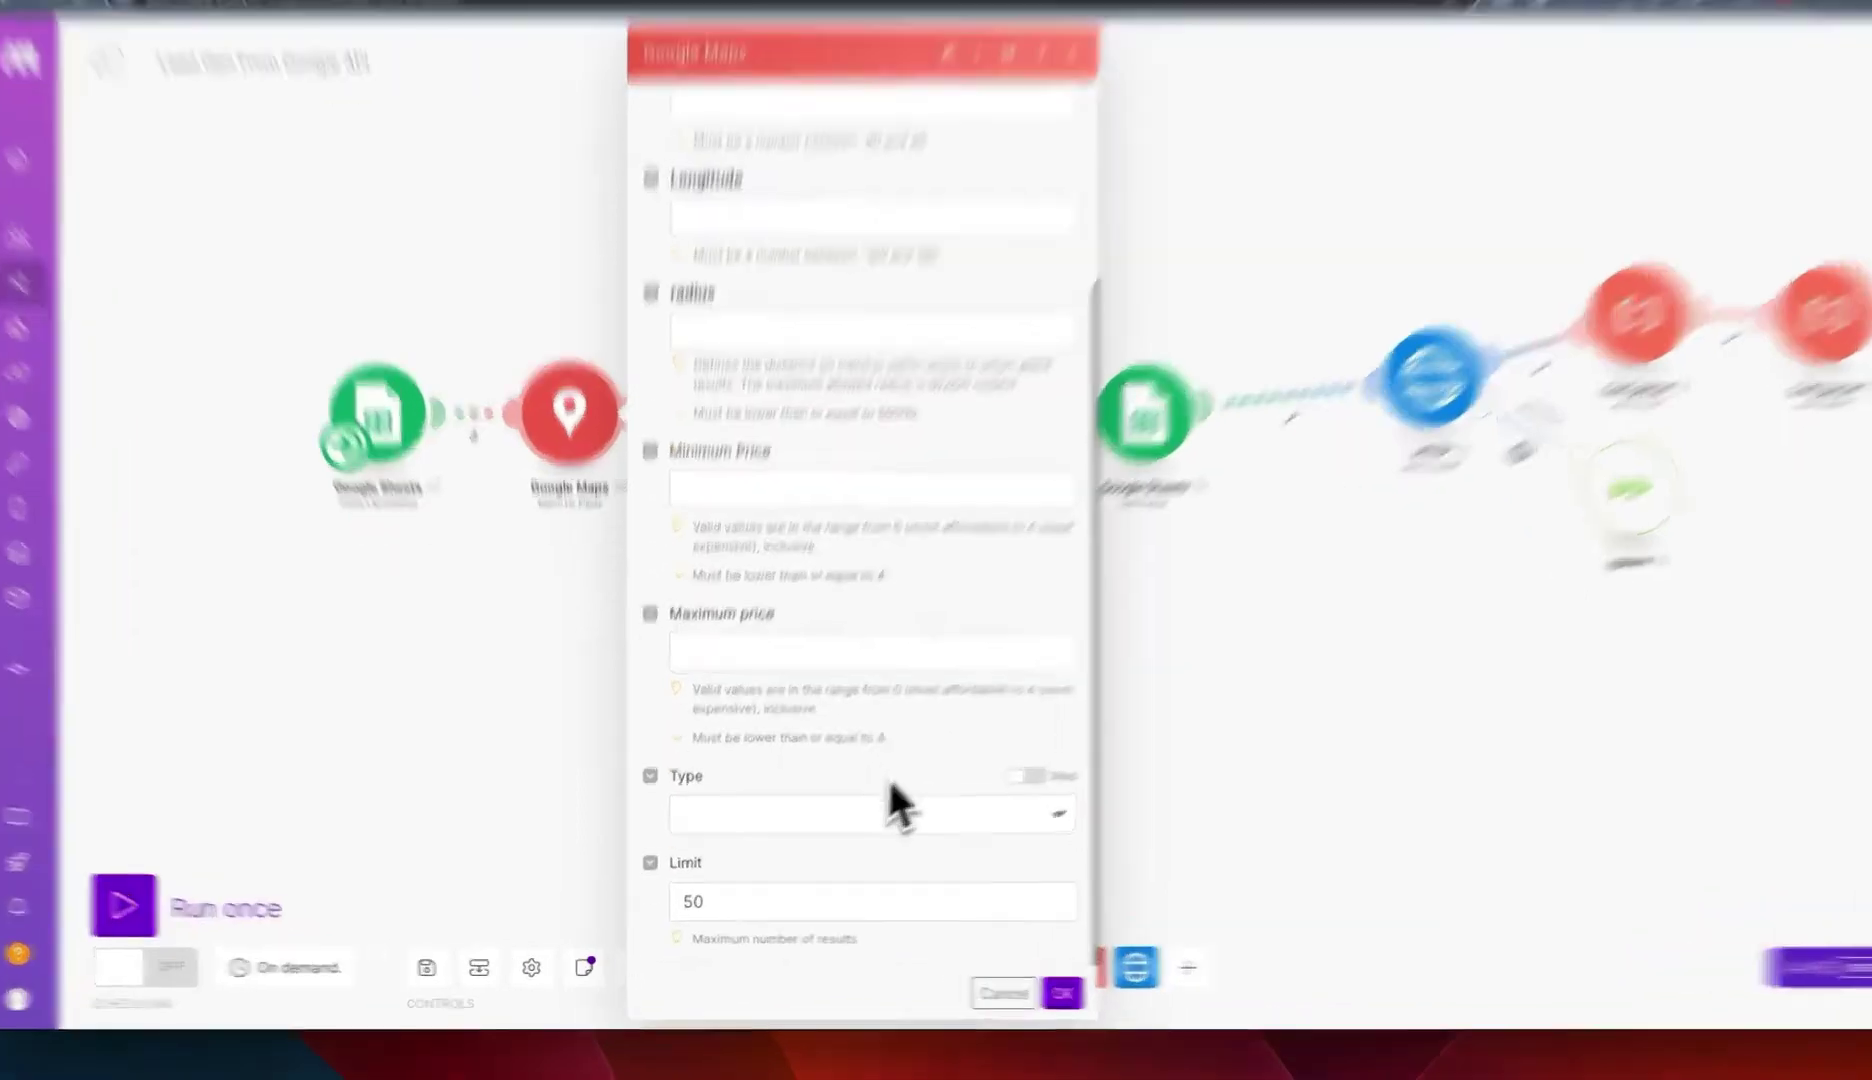
# Browse the place types offered for the Google Maps search without choosing one.
pyautogui.click(860, 834)
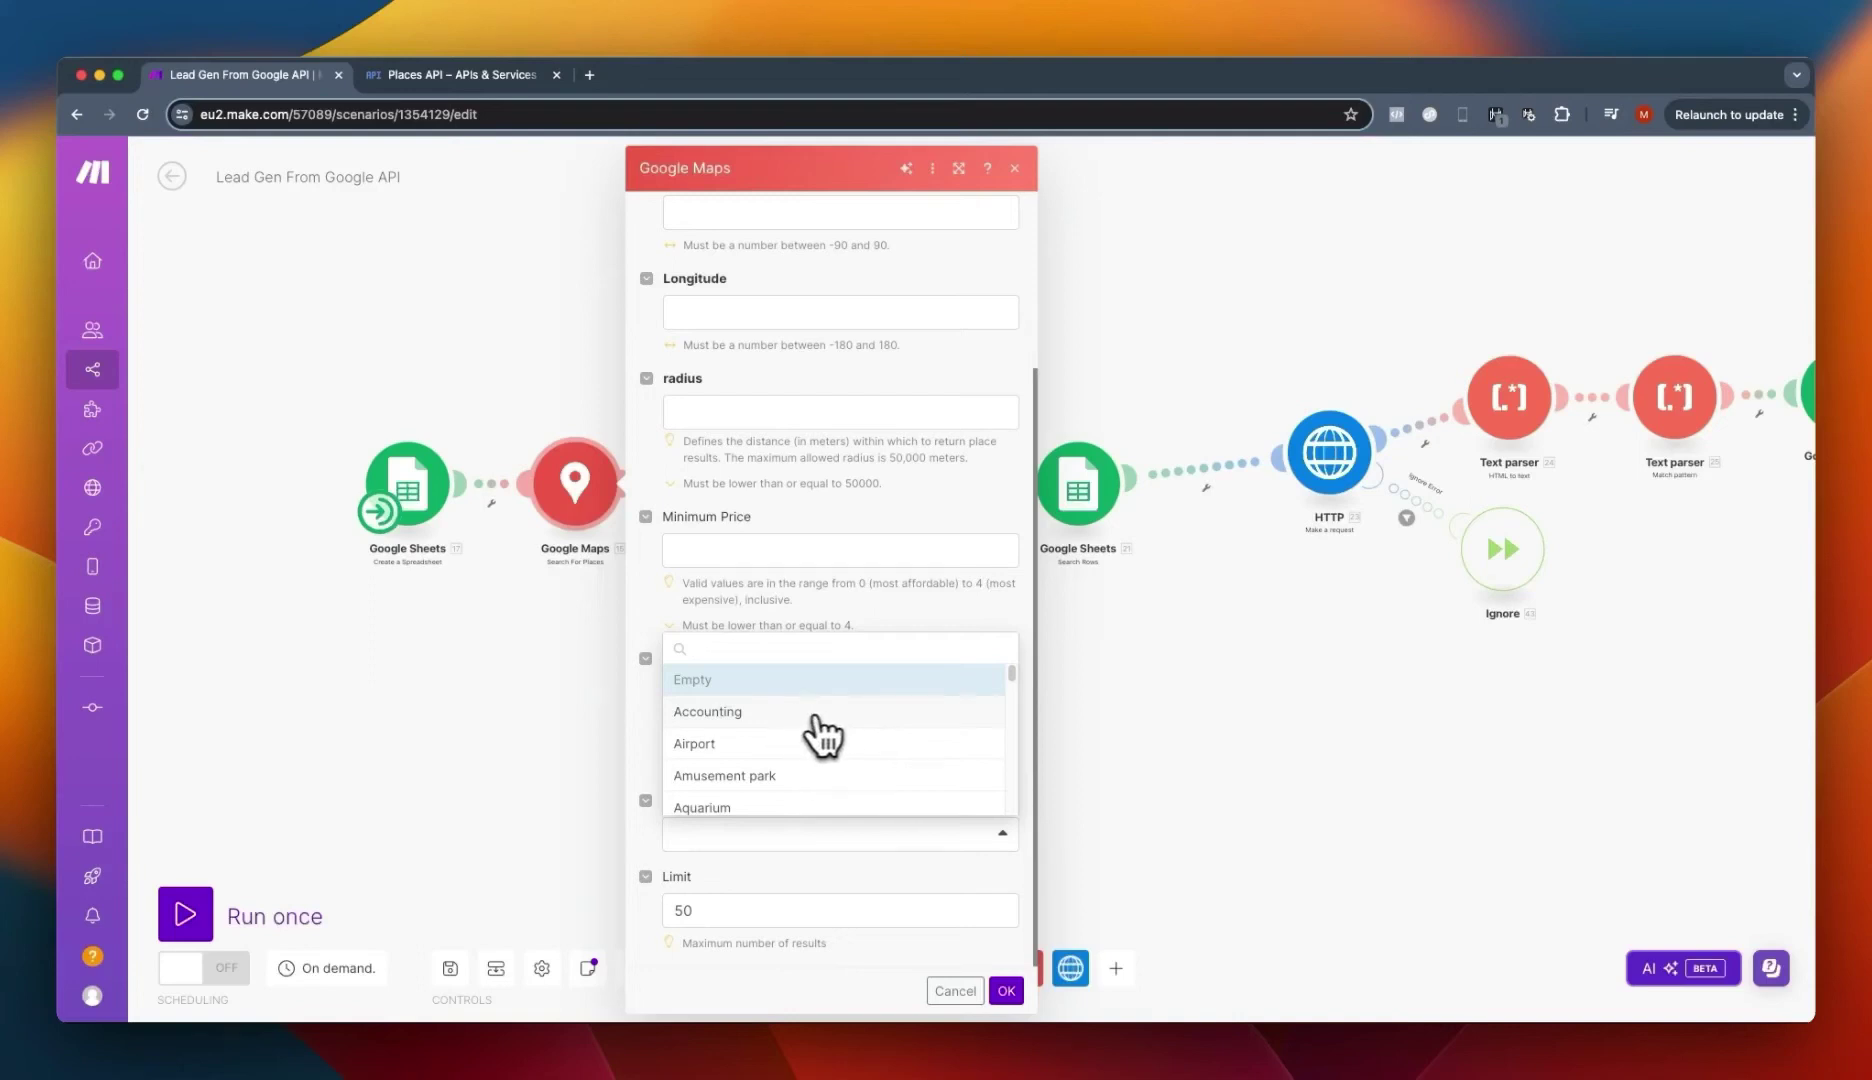
pyautogui.scroll(-1, 780, 745)
pyautogui.scroll(-5, 785, 745)
pyautogui.scroll(-15, 785, 762)
pyautogui.scroll(-1, 790, 745)
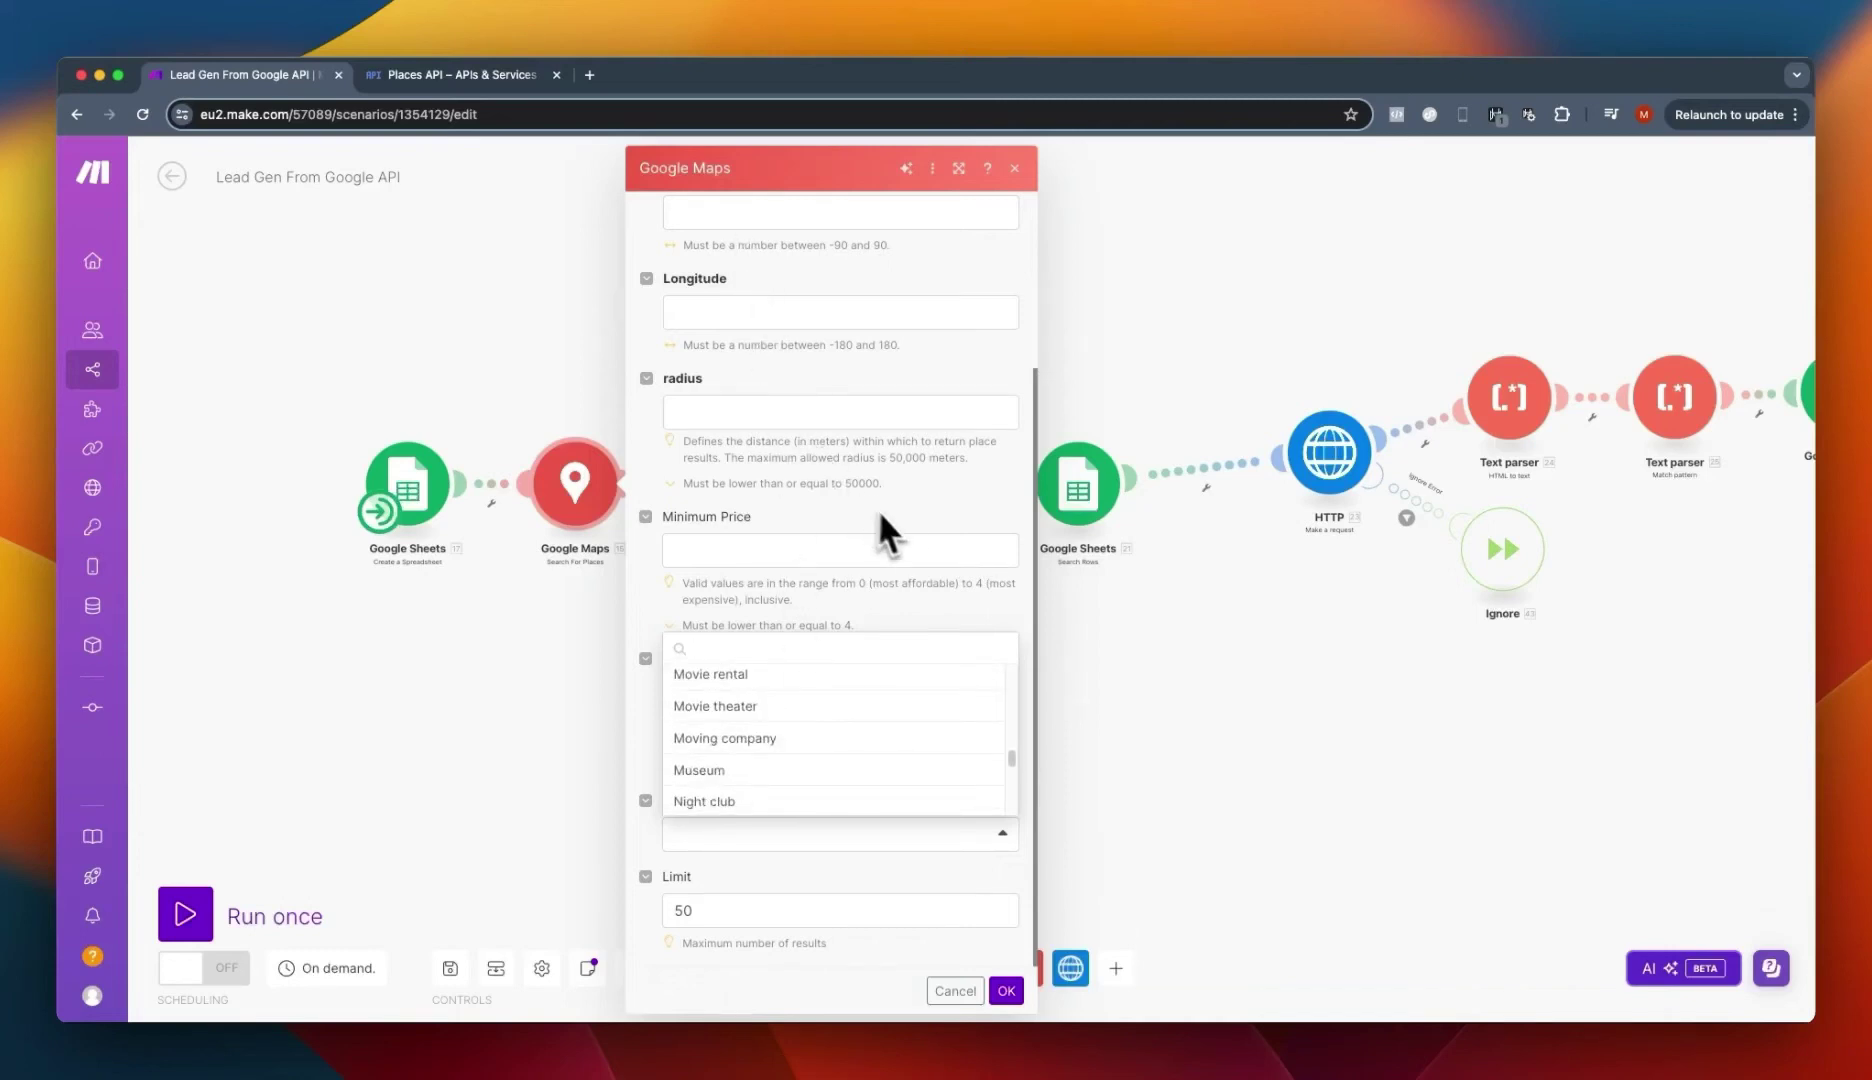
pyautogui.click(905, 520)
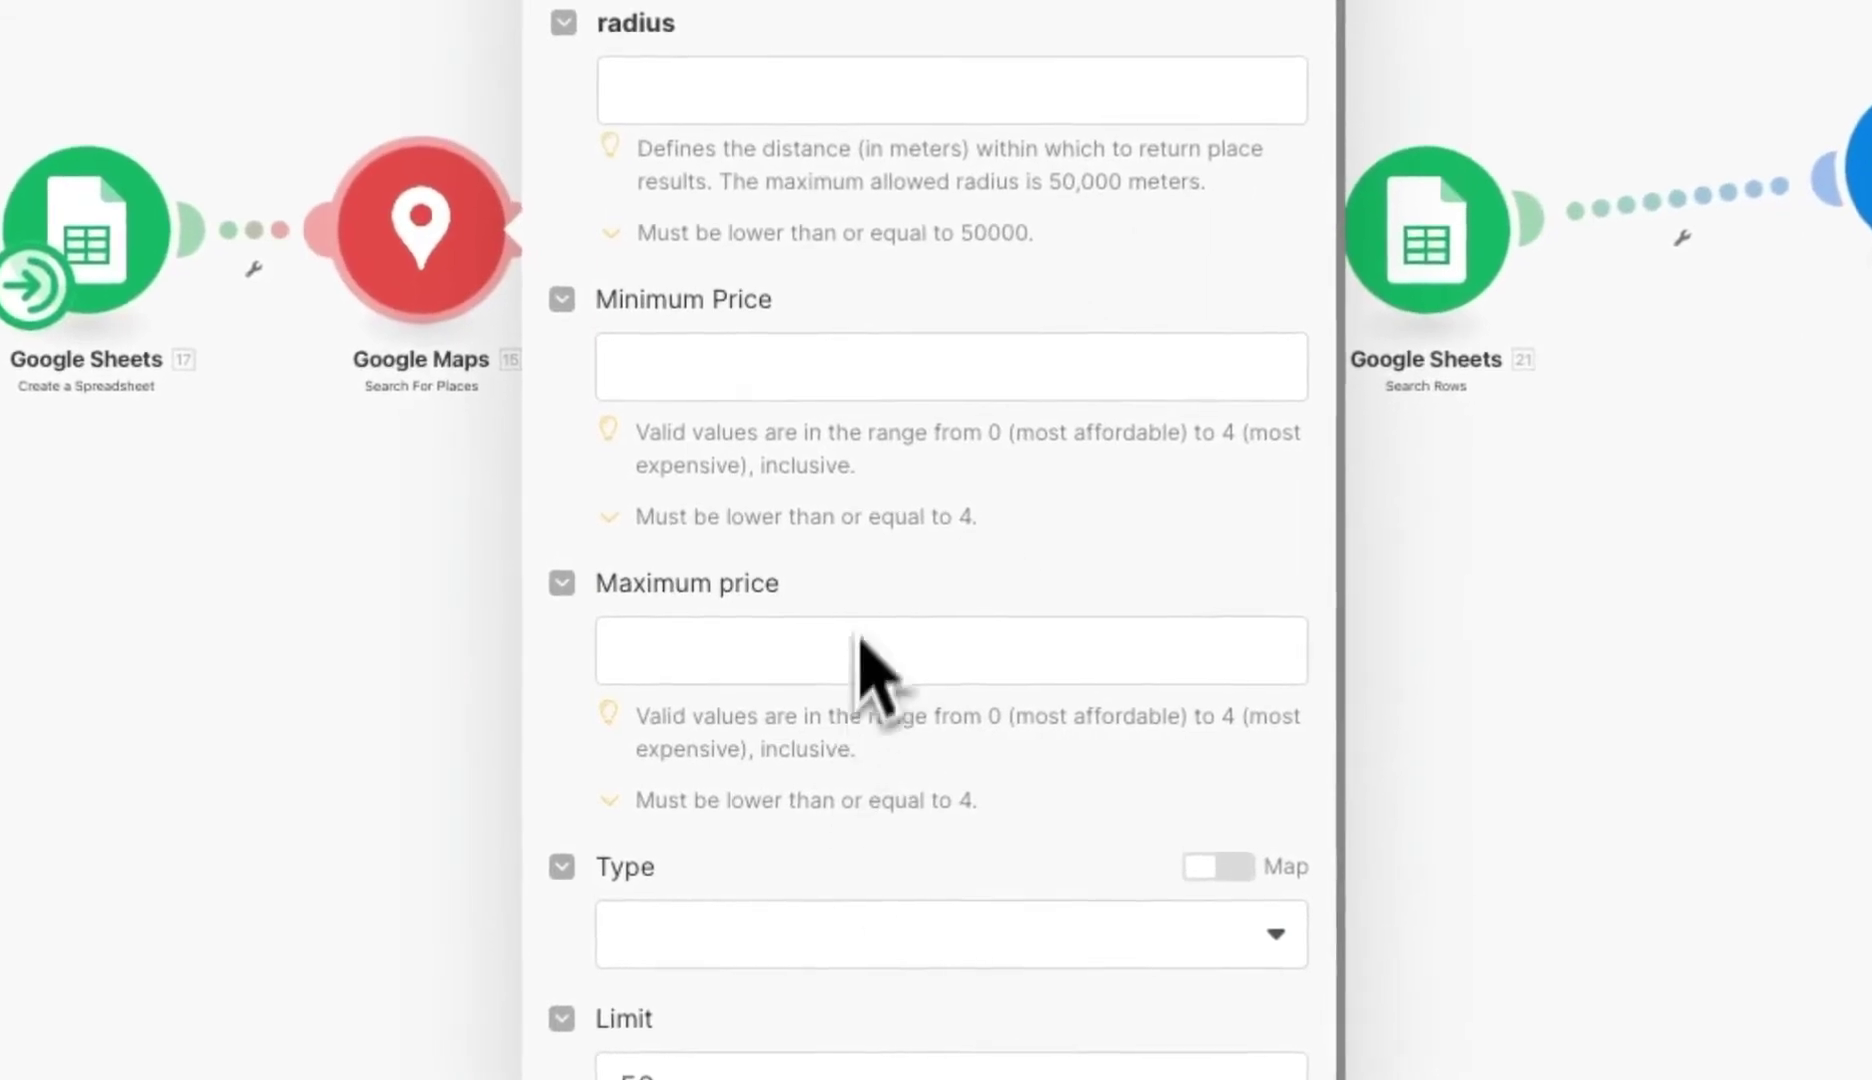
# Set the Find Places method to By Text Search and save the Google Maps module's settings.
pyautogui.scroll(5, 860, 648)
pyautogui.click(900, 262)
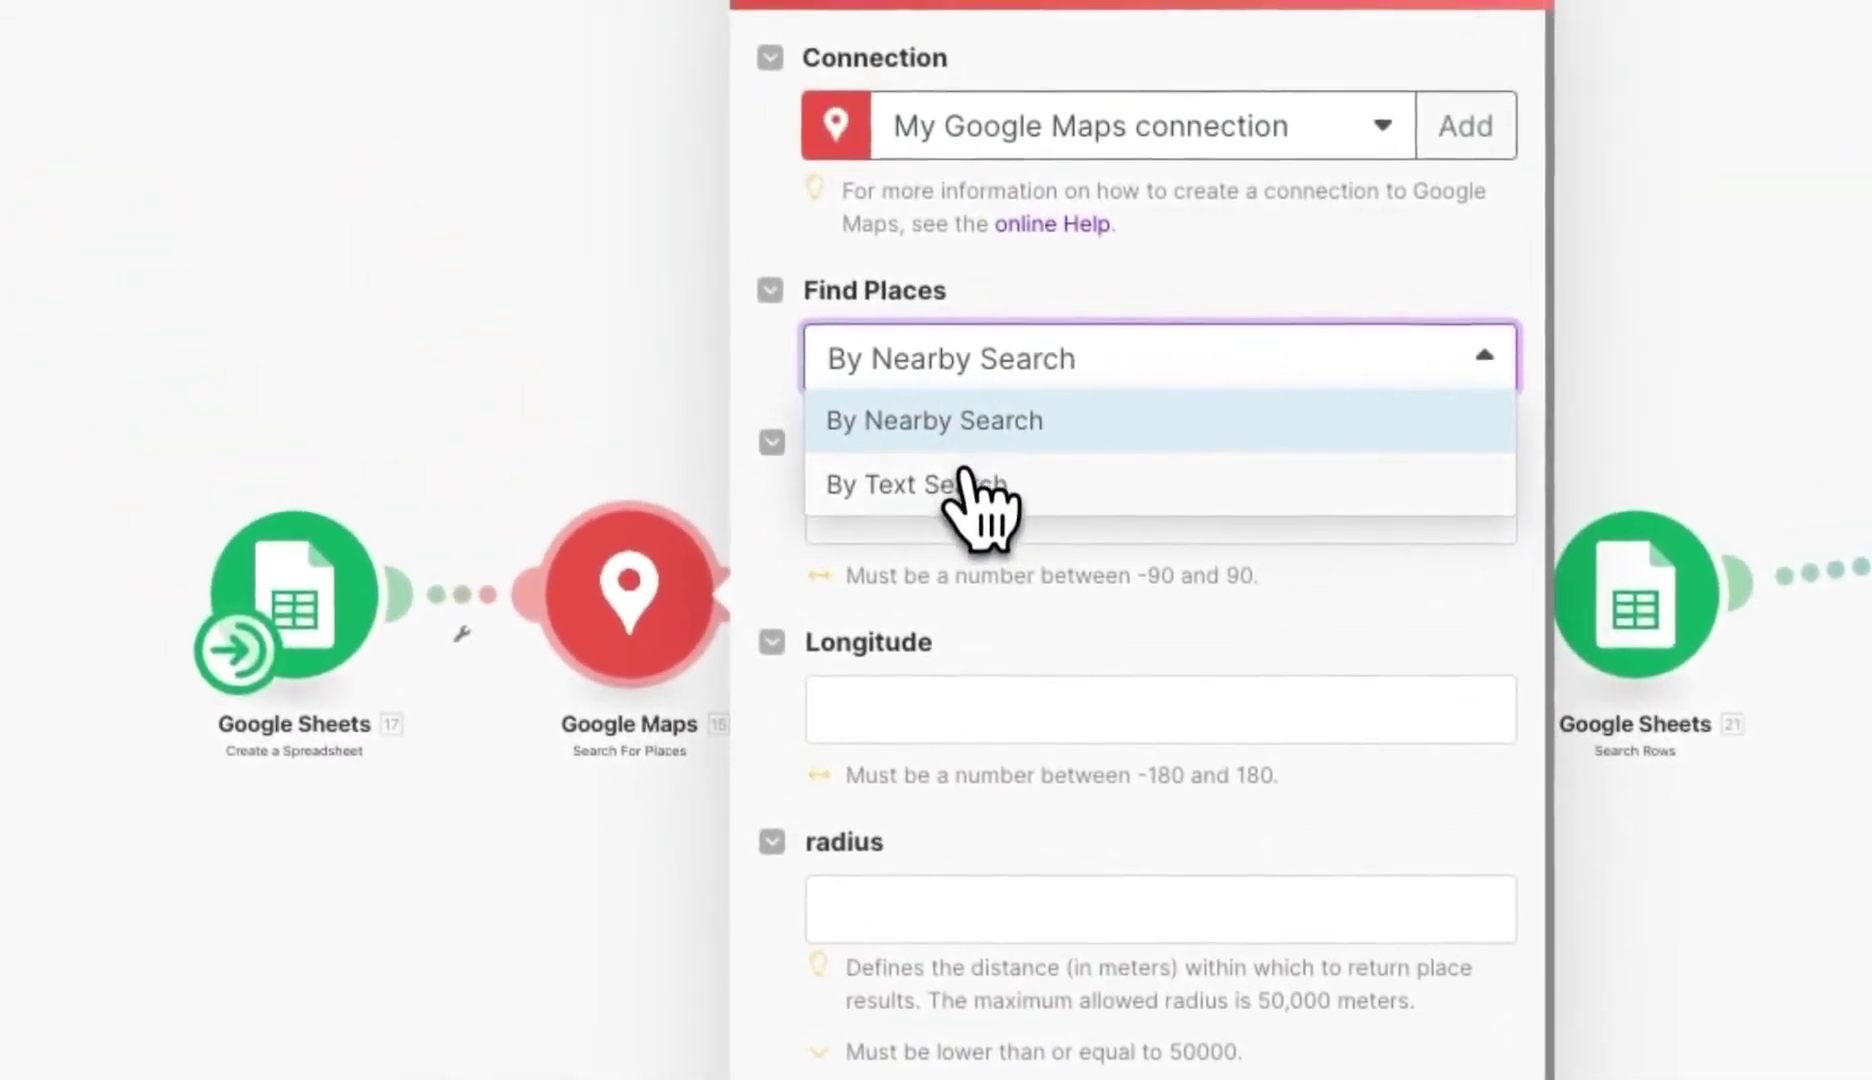
pyautogui.click(960, 482)
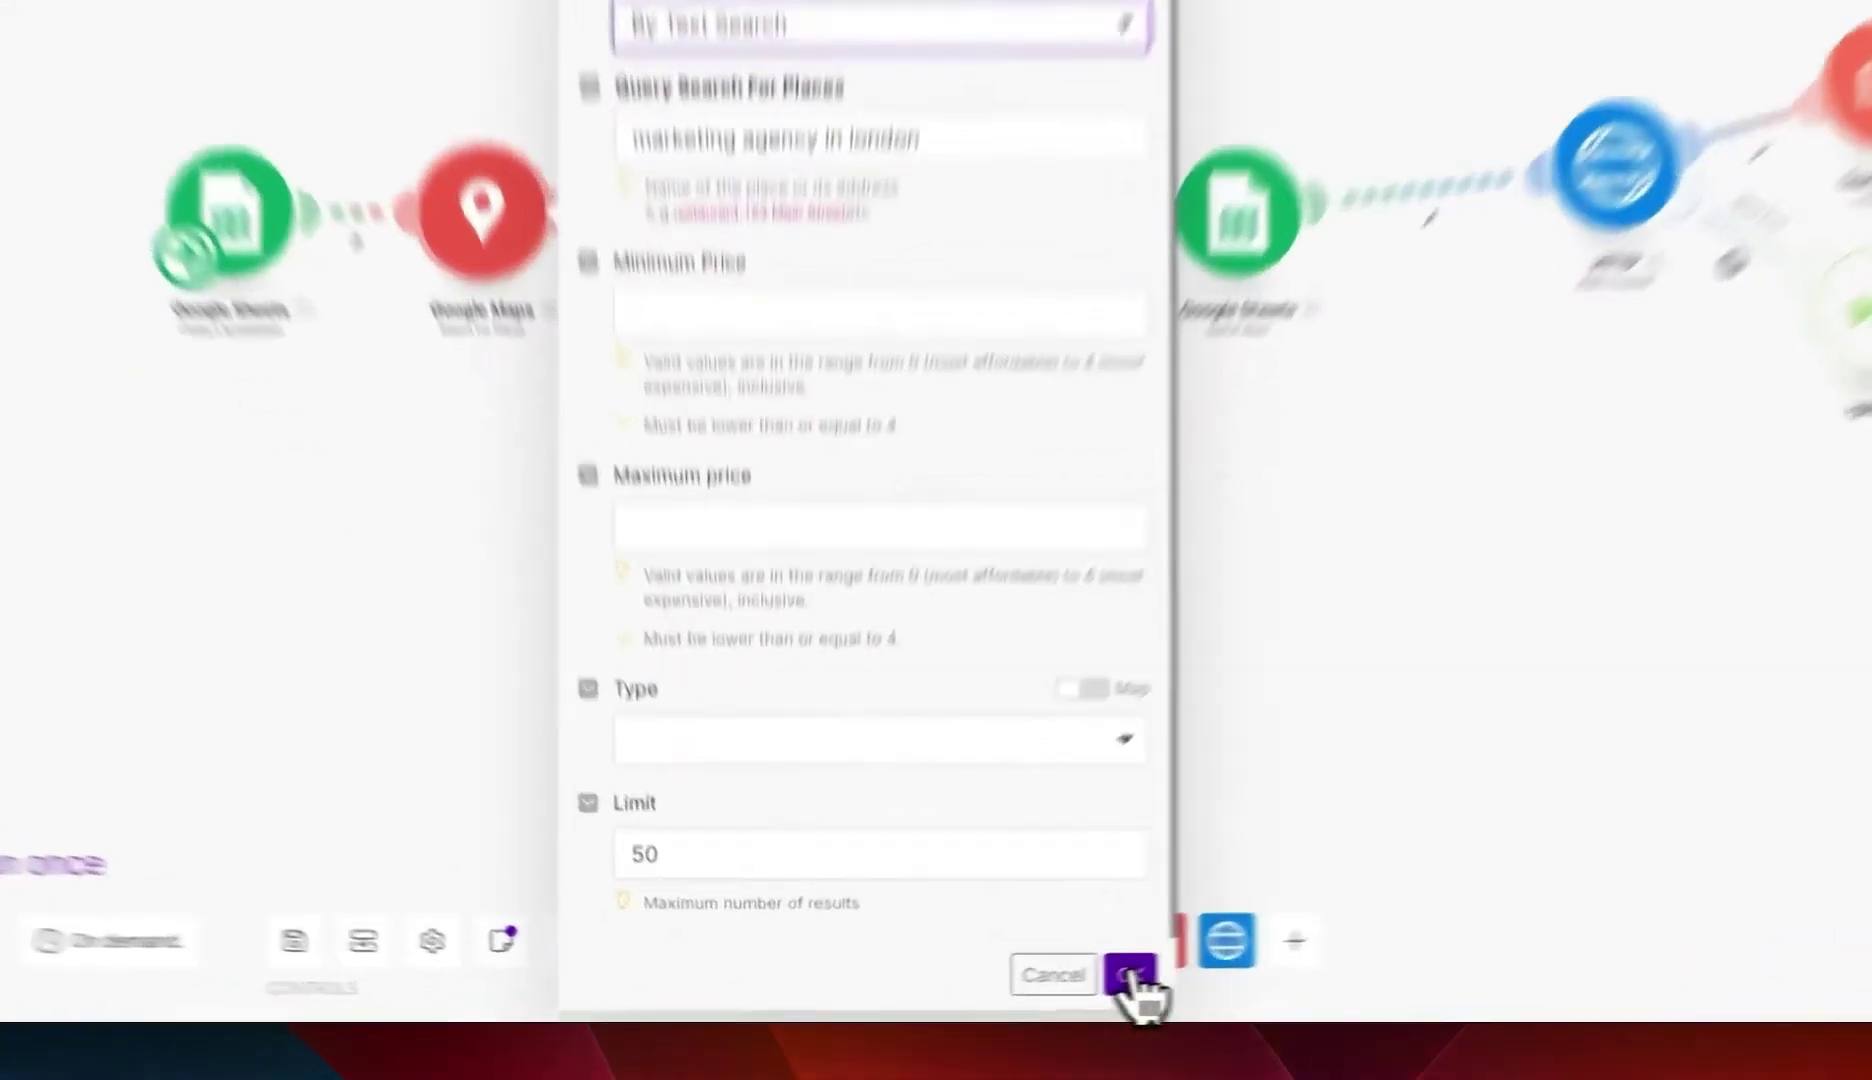
pyautogui.click(1007, 993)
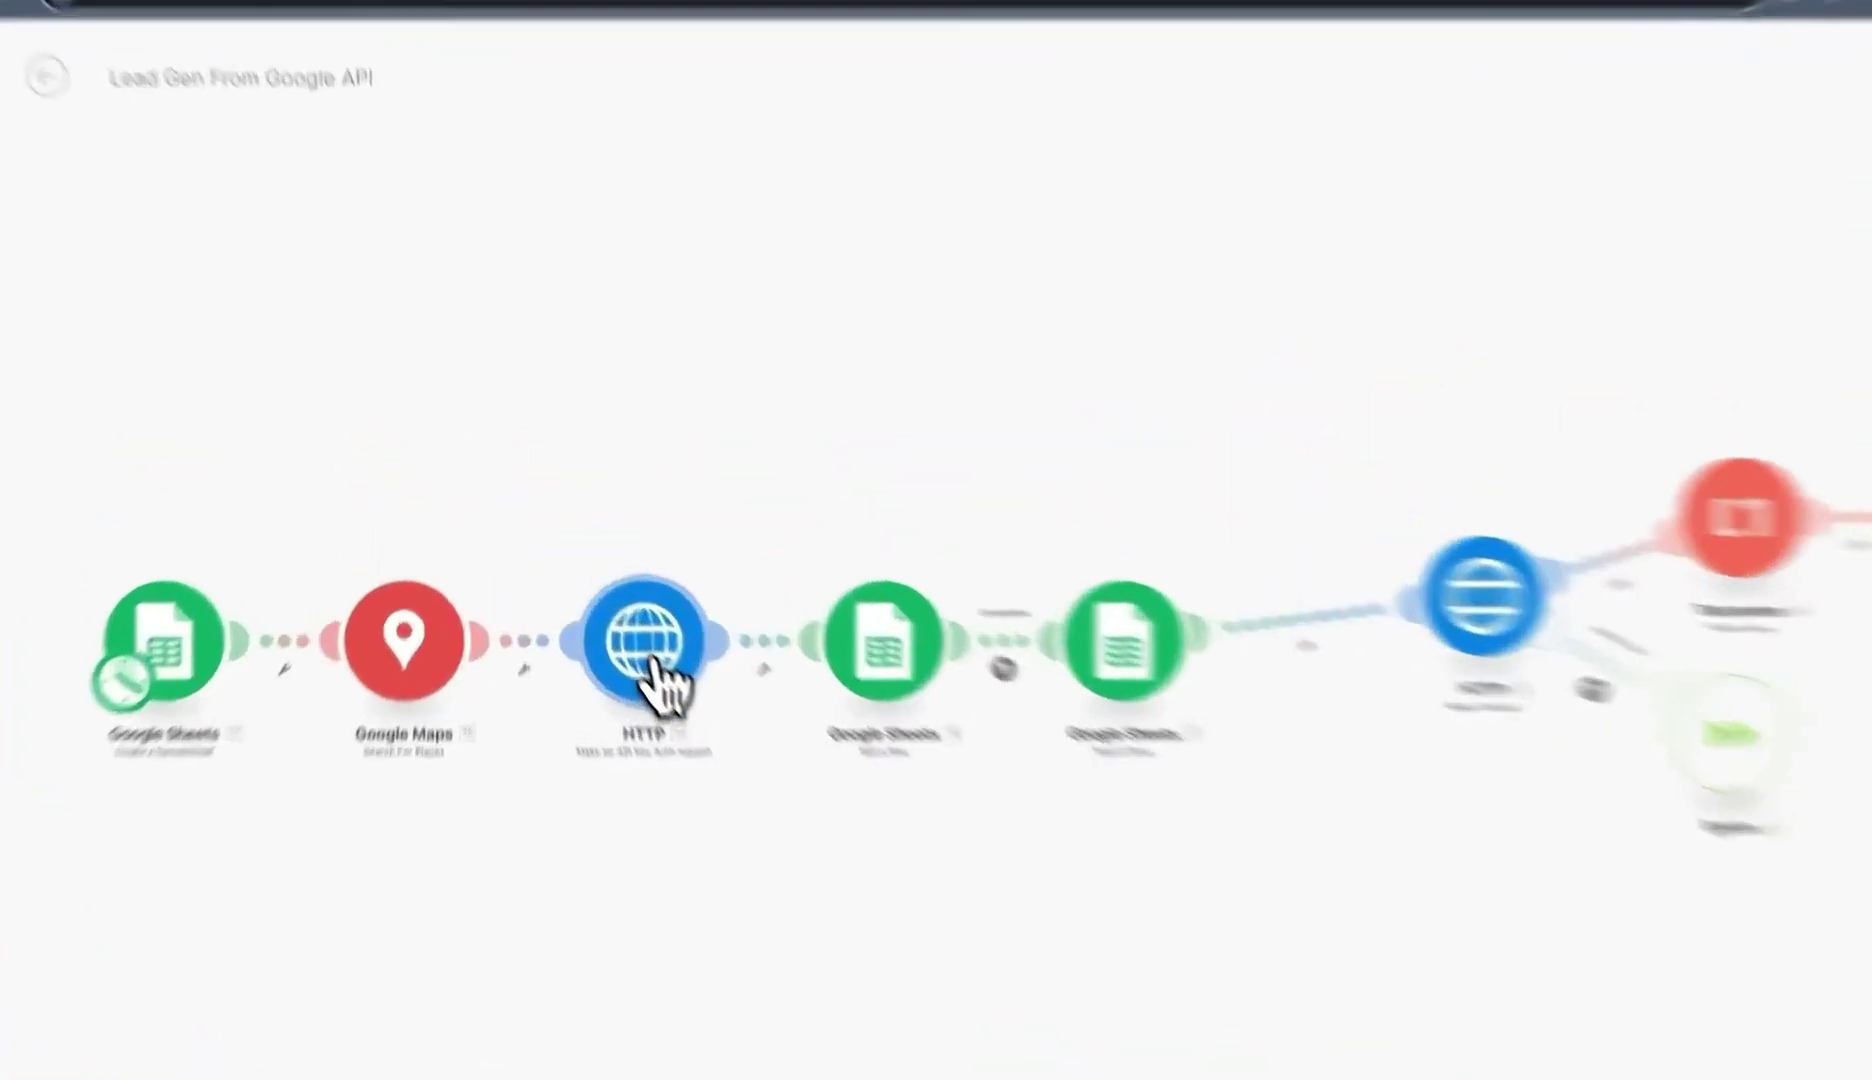
# In the API Key Auth HTTP module, start a new keychain with "key" as the API Key parameter name, and close the form without creating it.
pyautogui.click(598, 588)
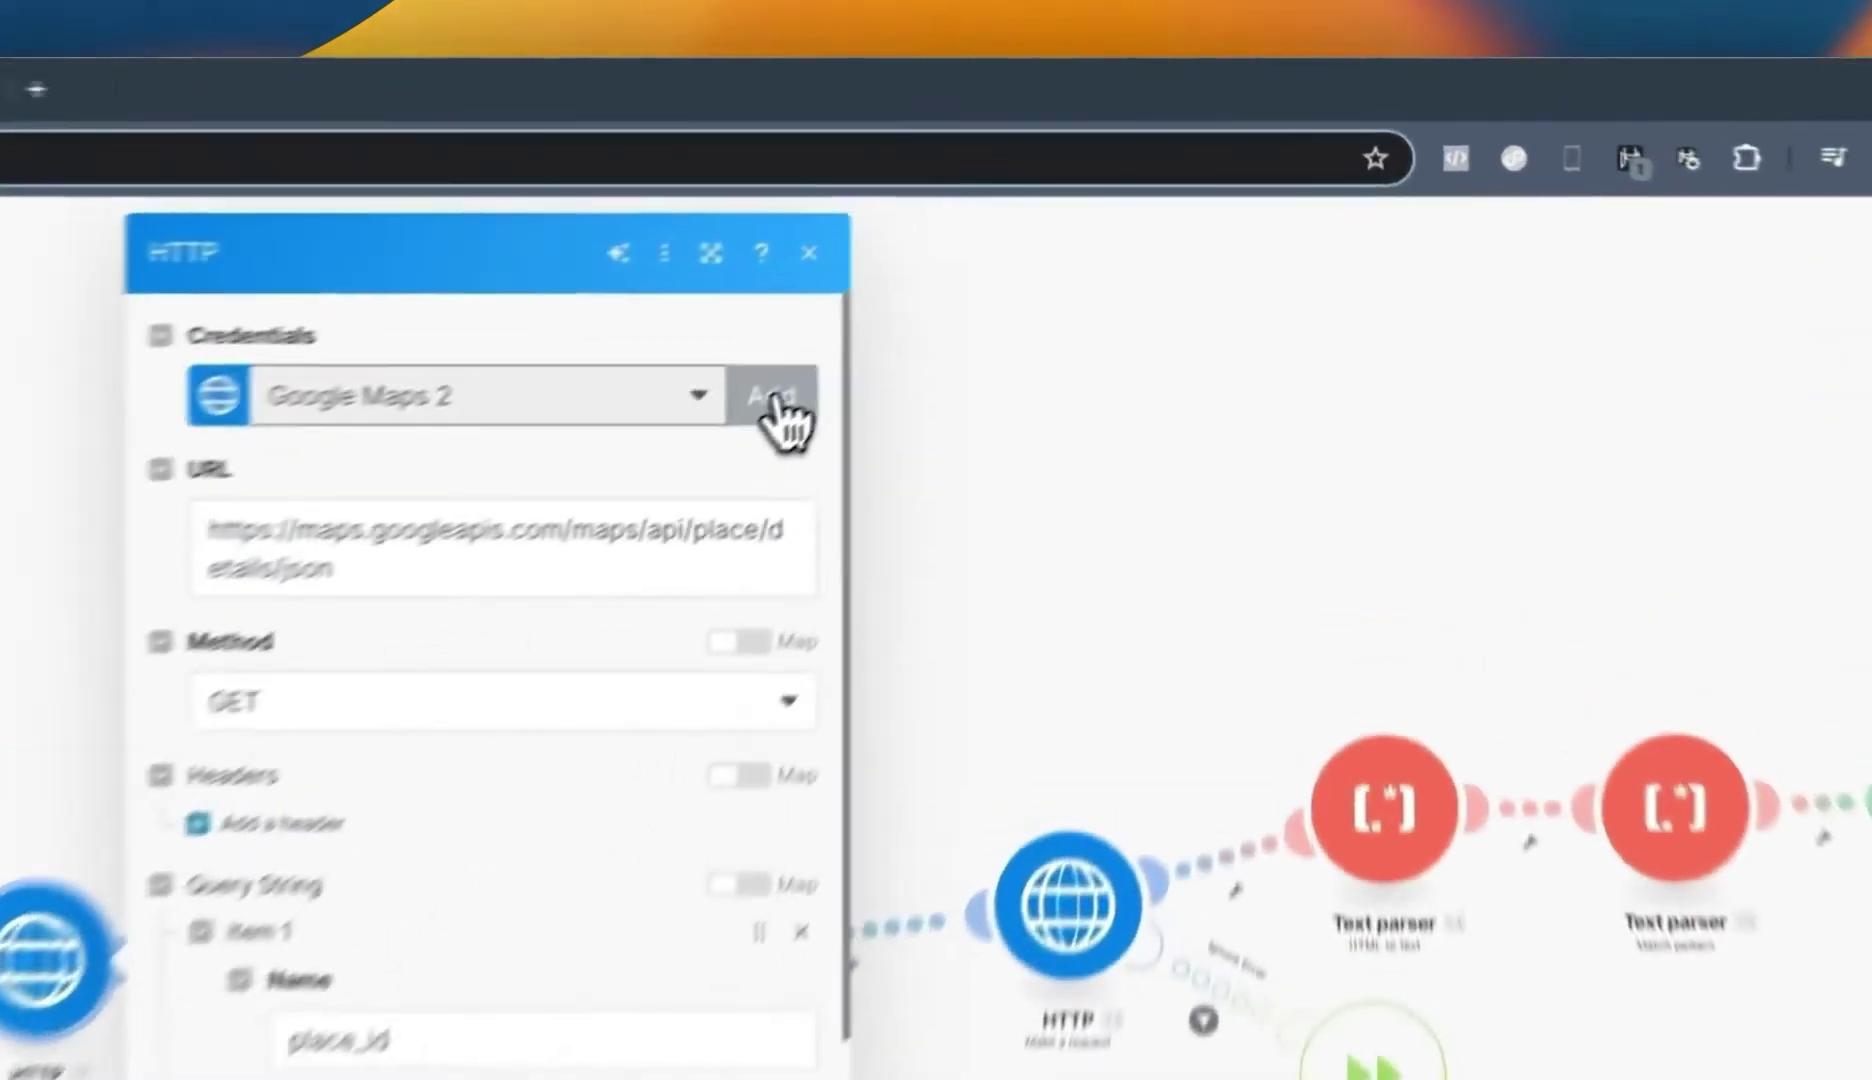
pyautogui.click(1010, 252)
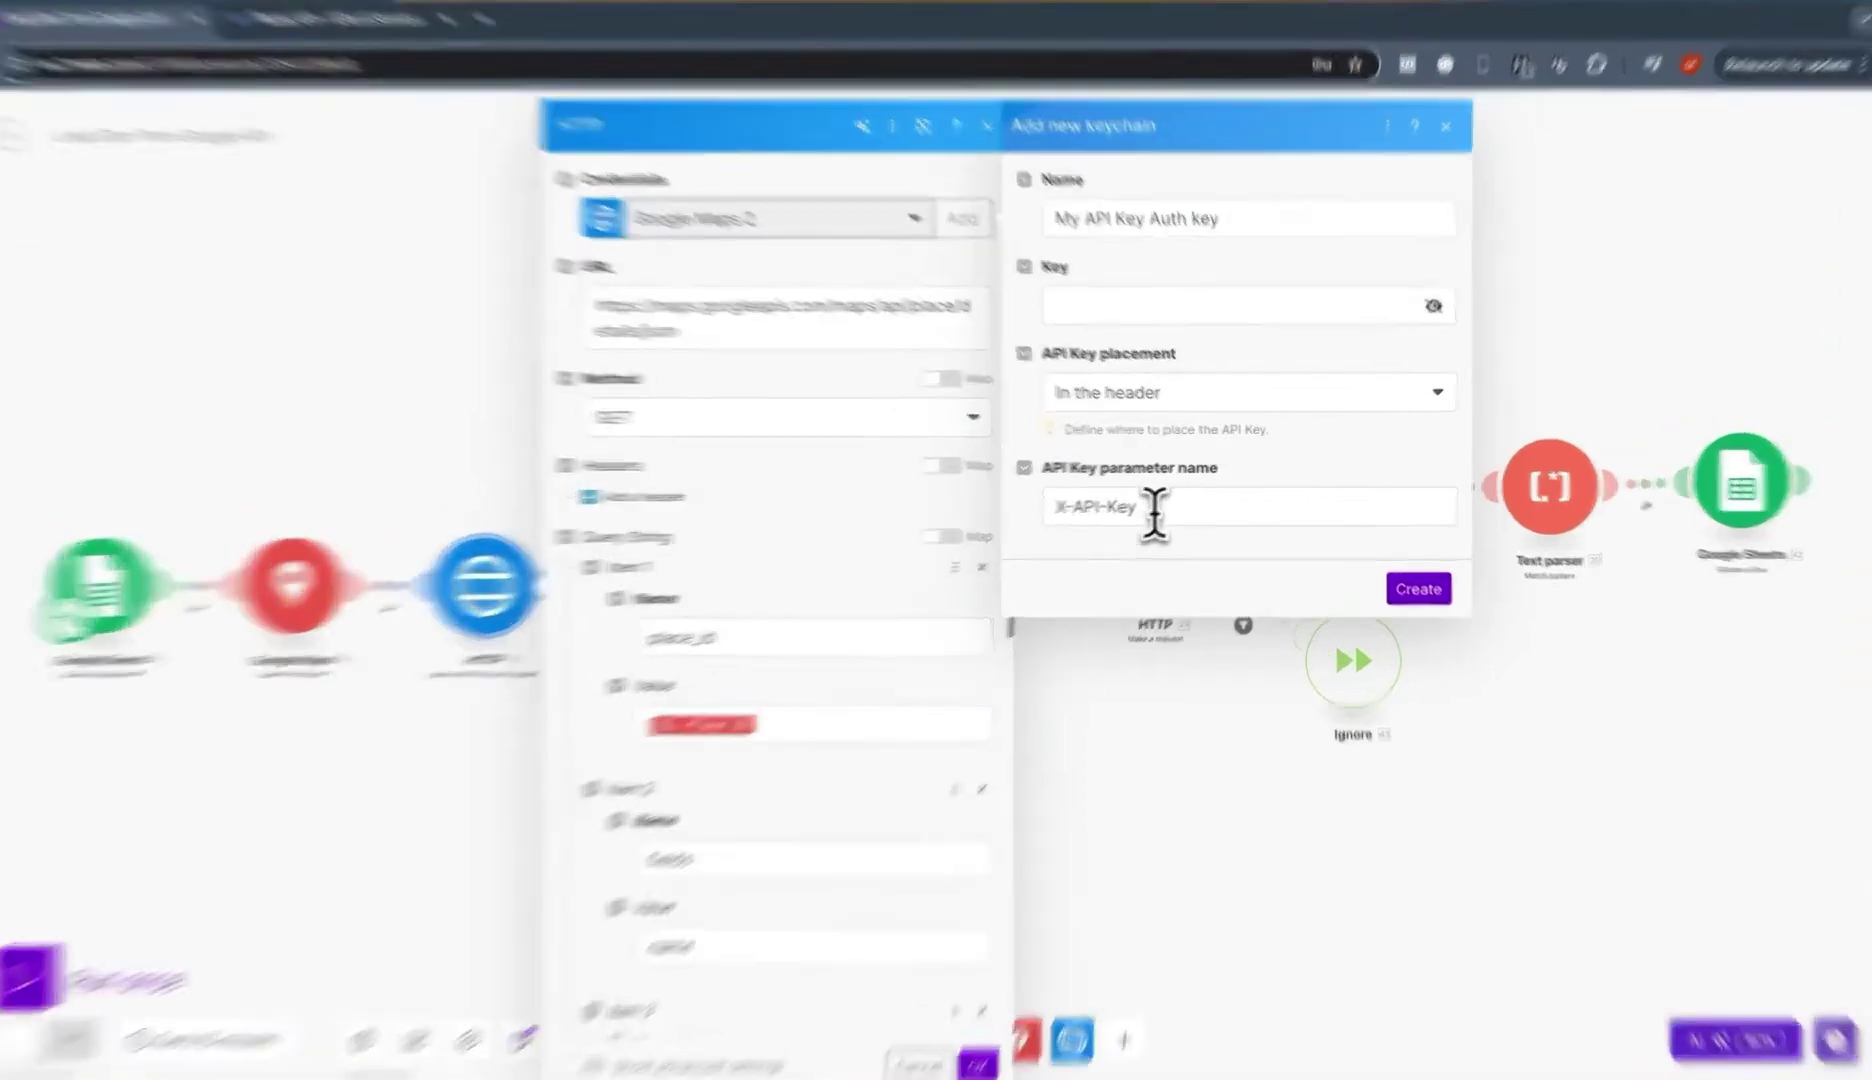
pyautogui.moveTo(1160, 501); pyautogui.dragTo(1128, 501)
pyautogui.moveTo(955, 540); pyautogui.dragTo(863, 536)
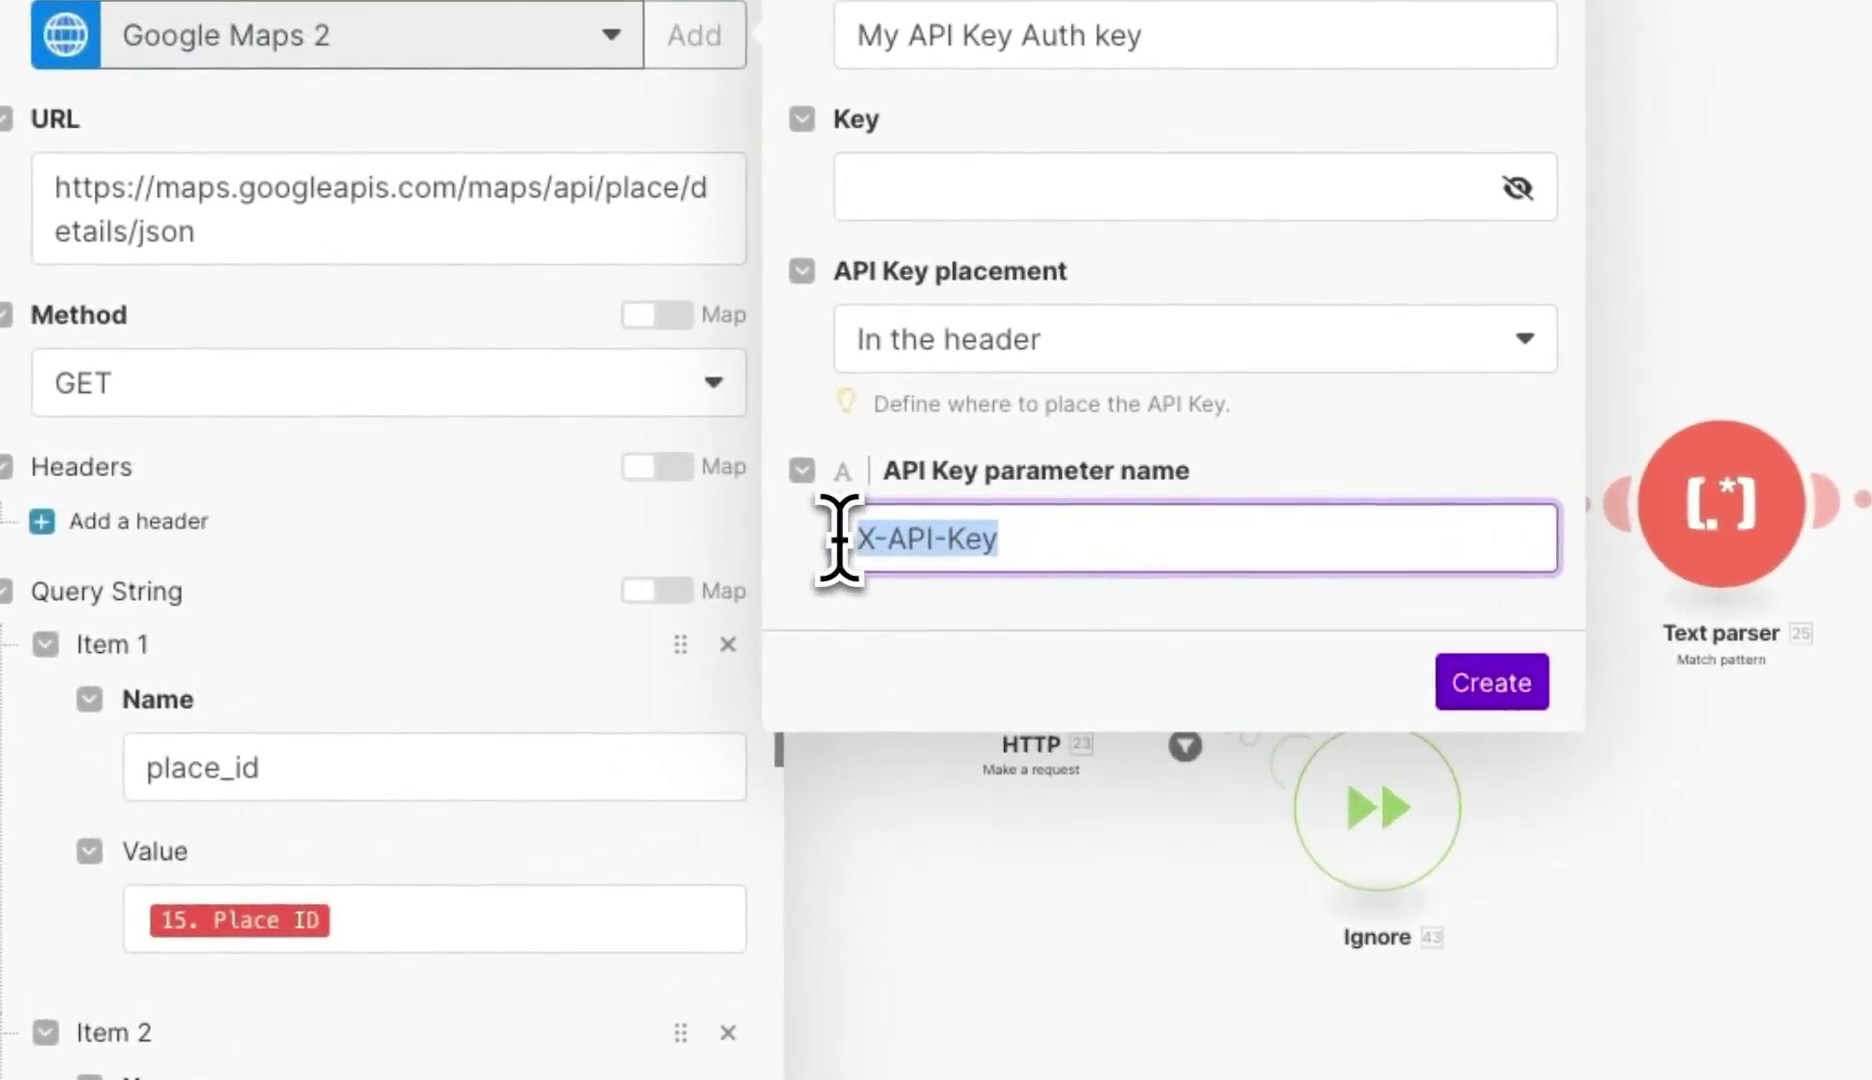
pyautogui.write('keu')
pyautogui.write('y')
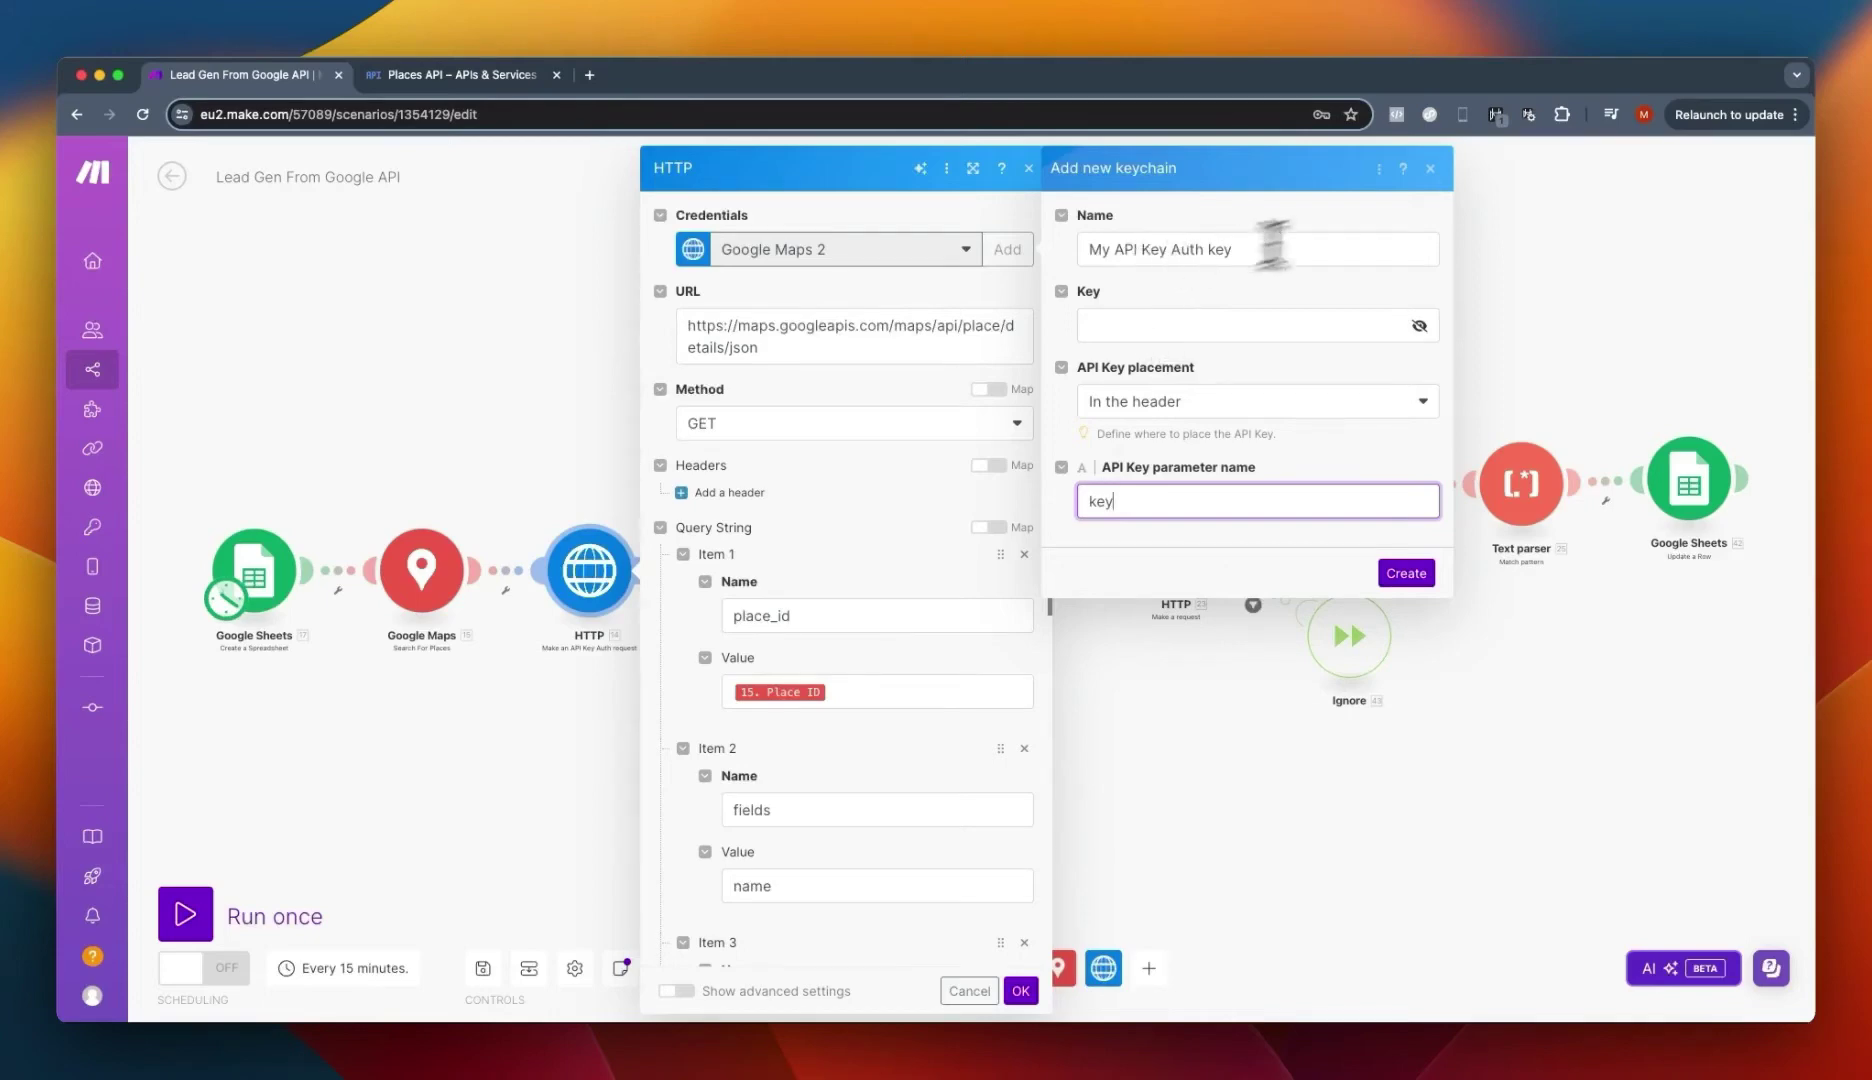
pyautogui.click(1431, 168)
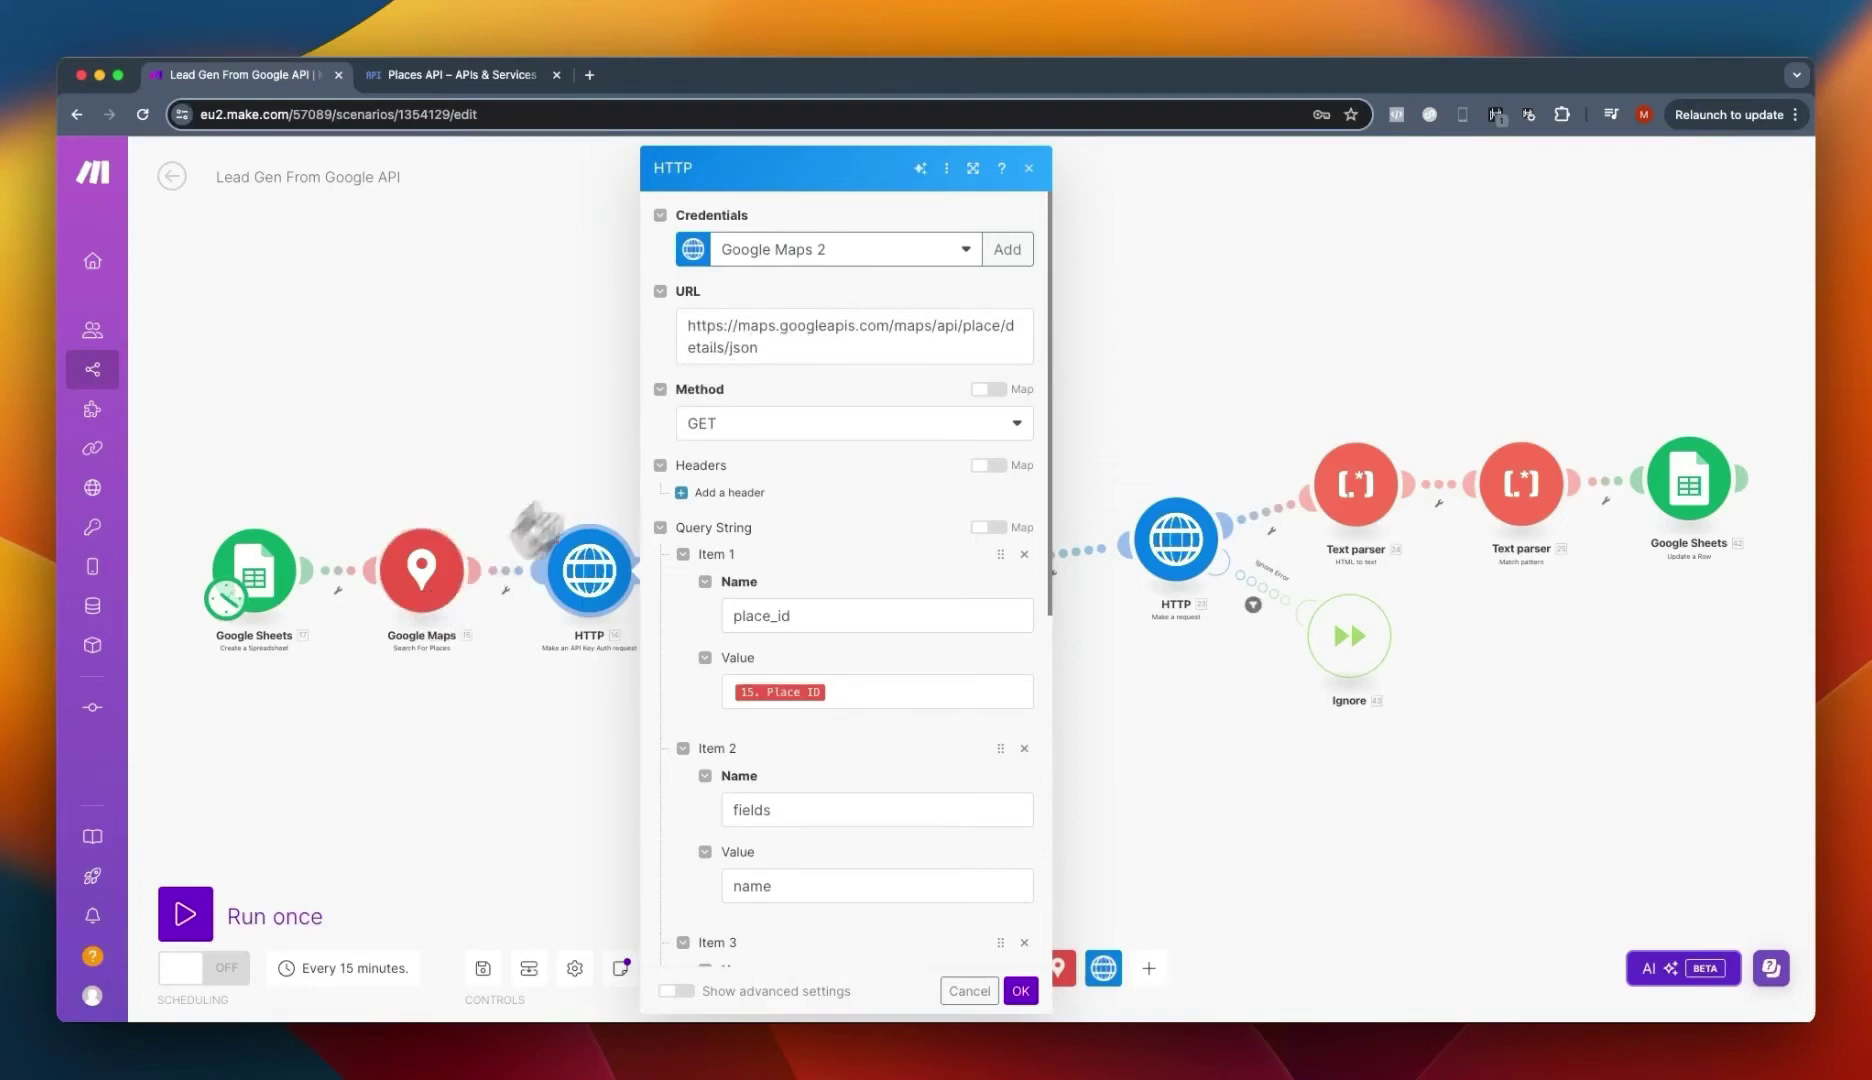
# Review the HTTP module's query string items, body type and parse response settings.
pyautogui.scroll(-1, 806, 388)
pyautogui.scroll(-3, 806, 392)
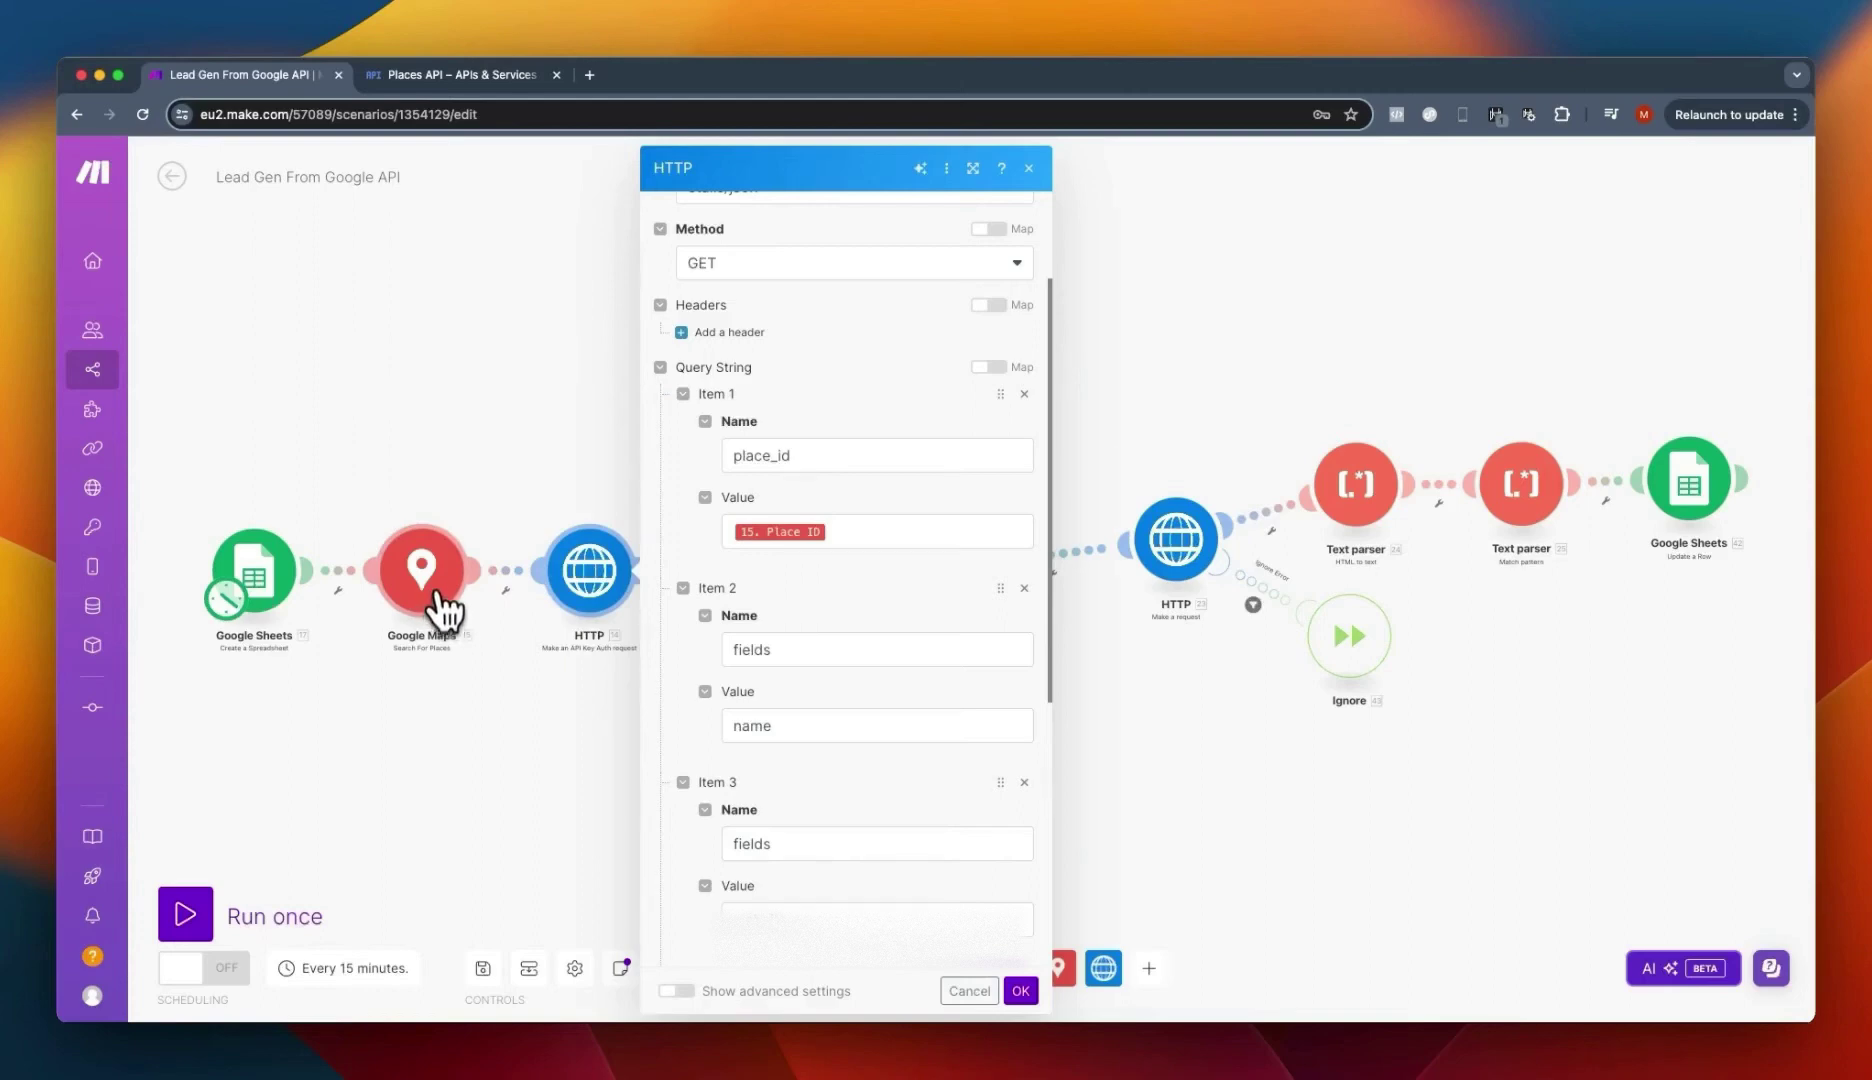
pyautogui.scroll(-2, 800, 520)
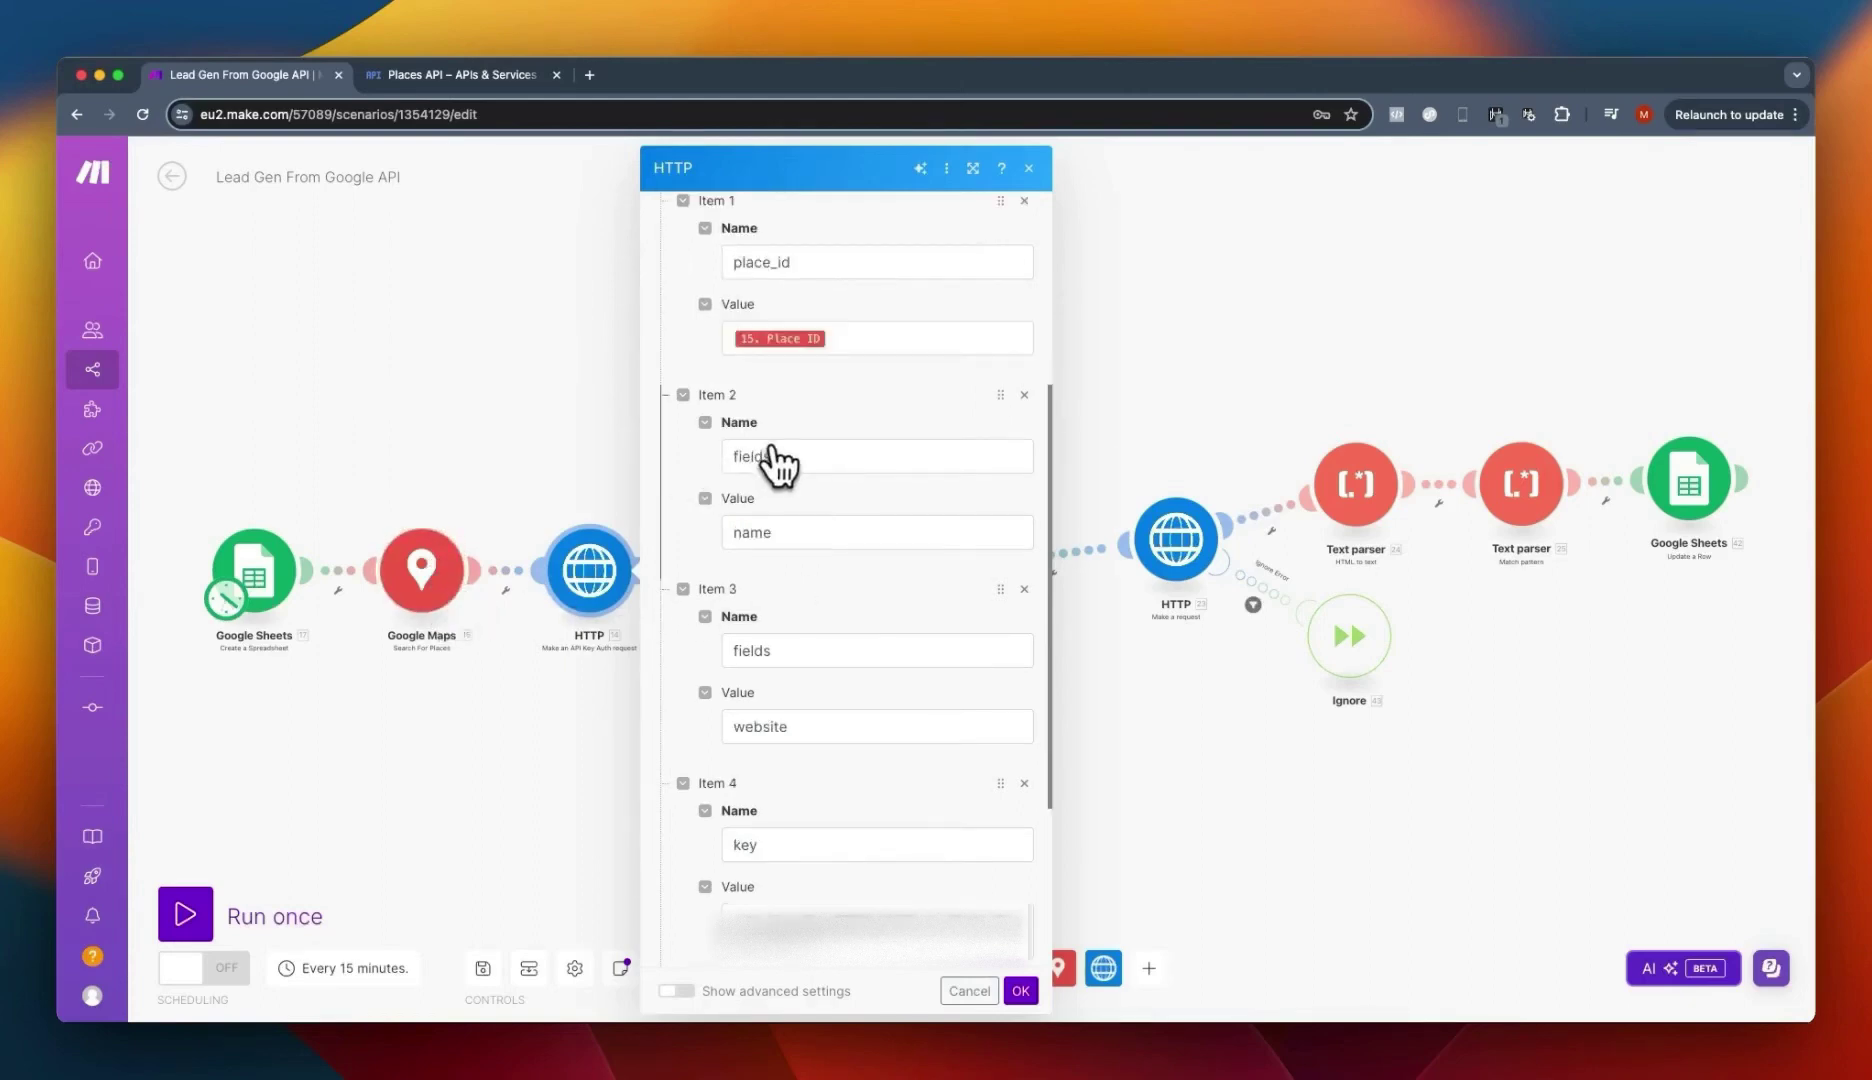
pyautogui.scroll(-2, 775, 550)
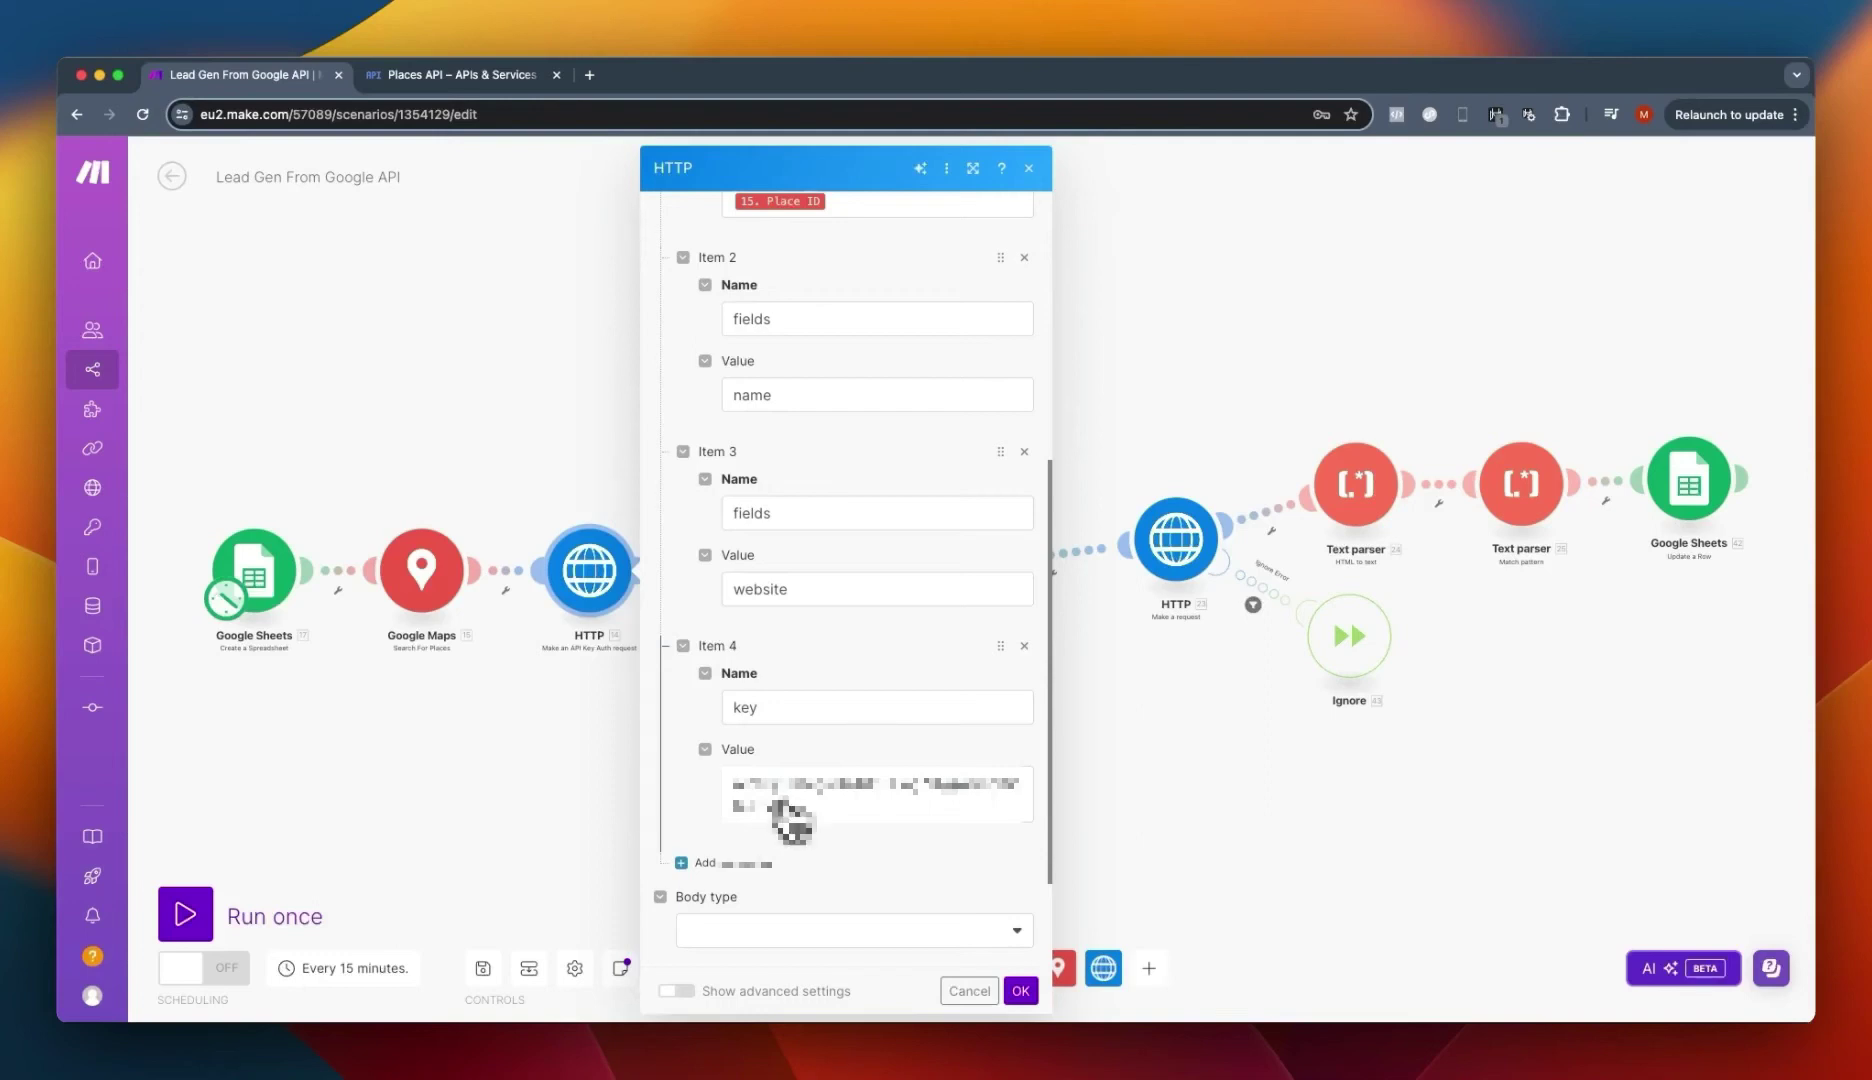
pyautogui.scroll(-3, 800, 790)
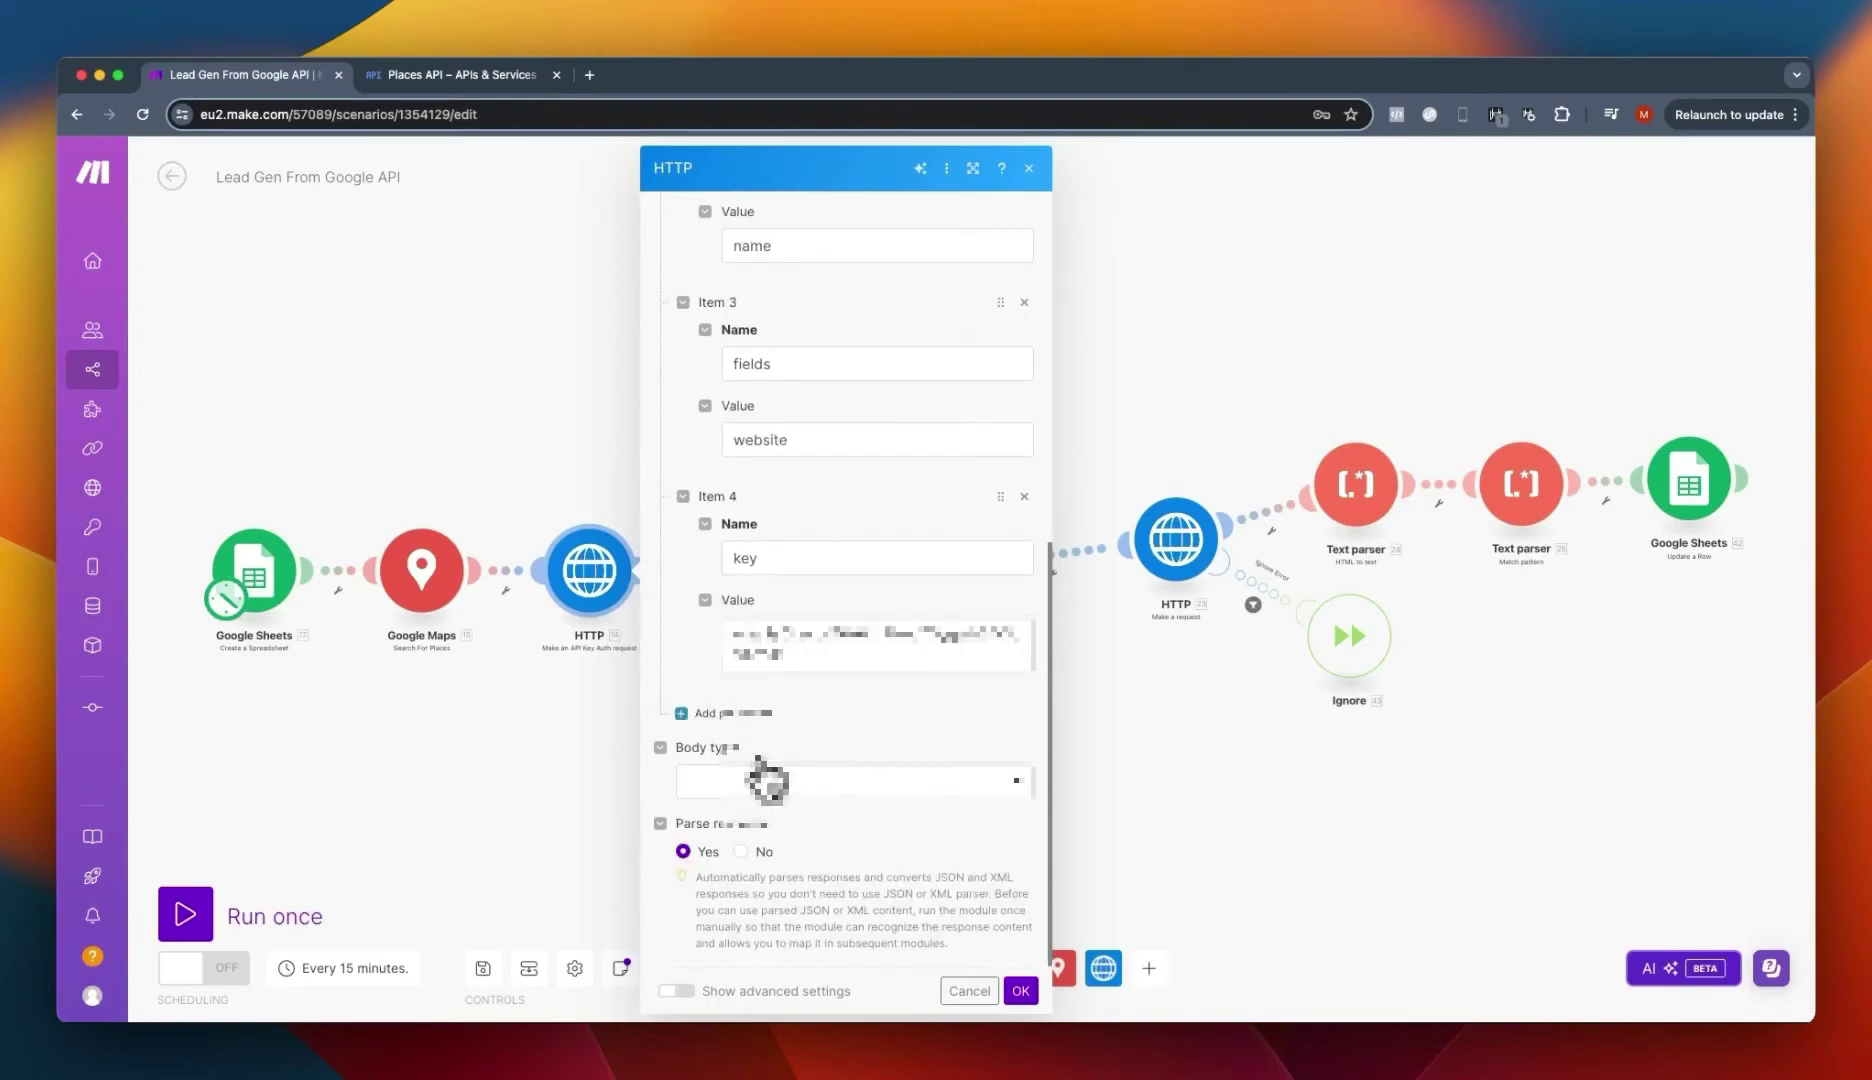
# Save the HTTP module's settings, and review the Add a Row module's spreadsheet, sheet name, column range and column A and B mappings.
pyautogui.click(1020, 991)
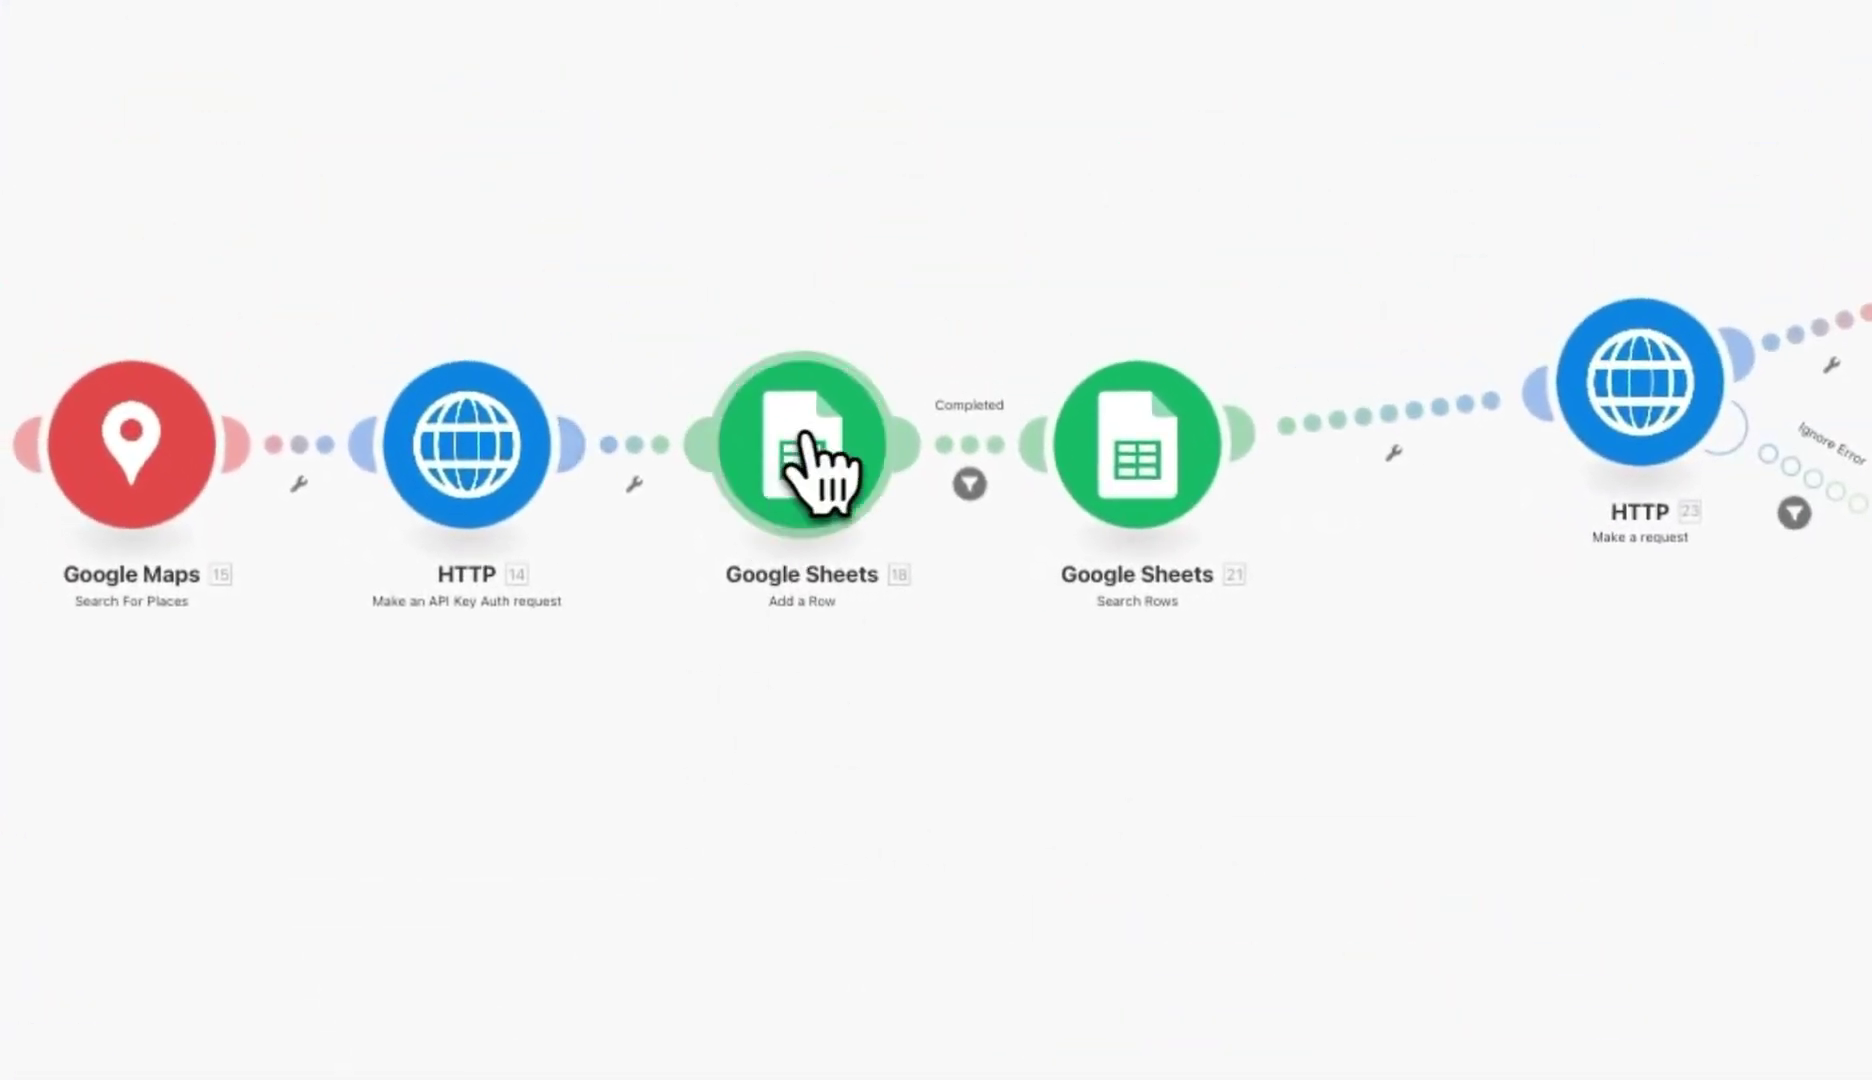
pyautogui.click(808, 427)
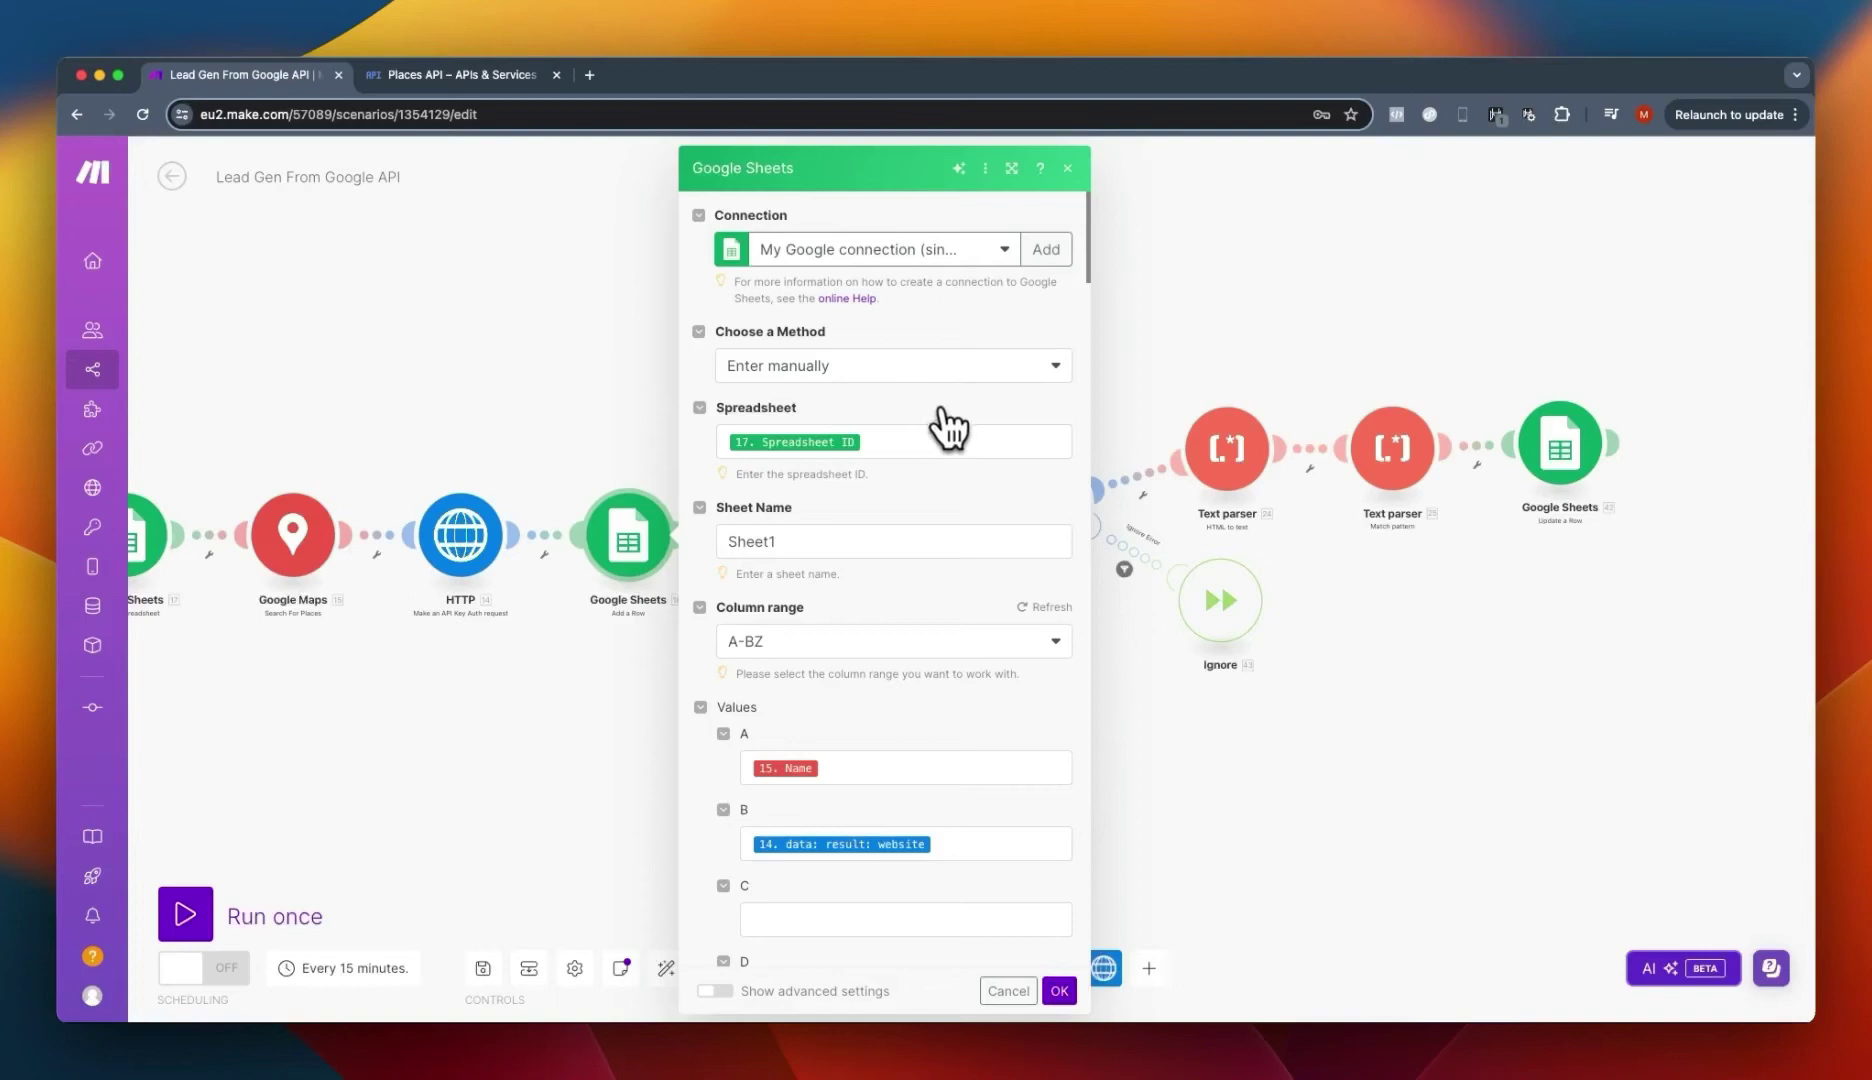
pyautogui.scroll(-3, 948, 450)
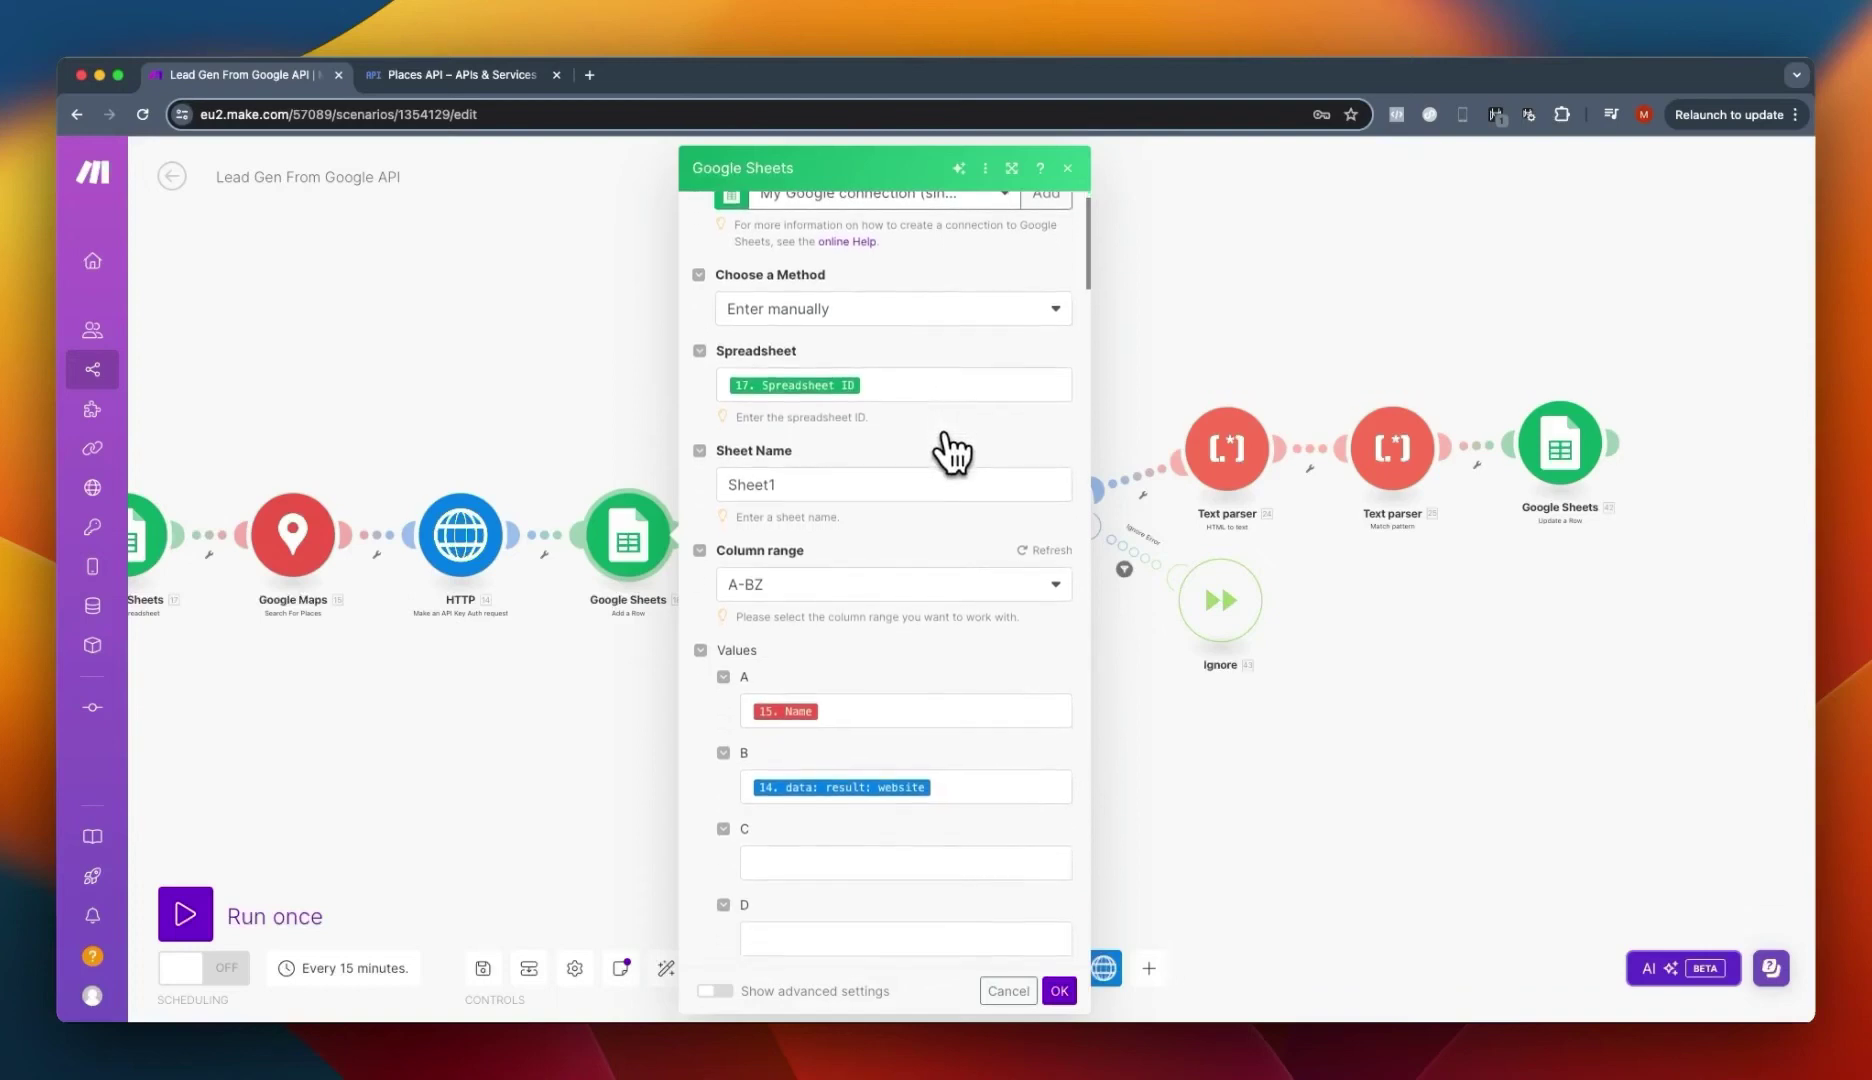
pyautogui.scroll(-3, 880, 462)
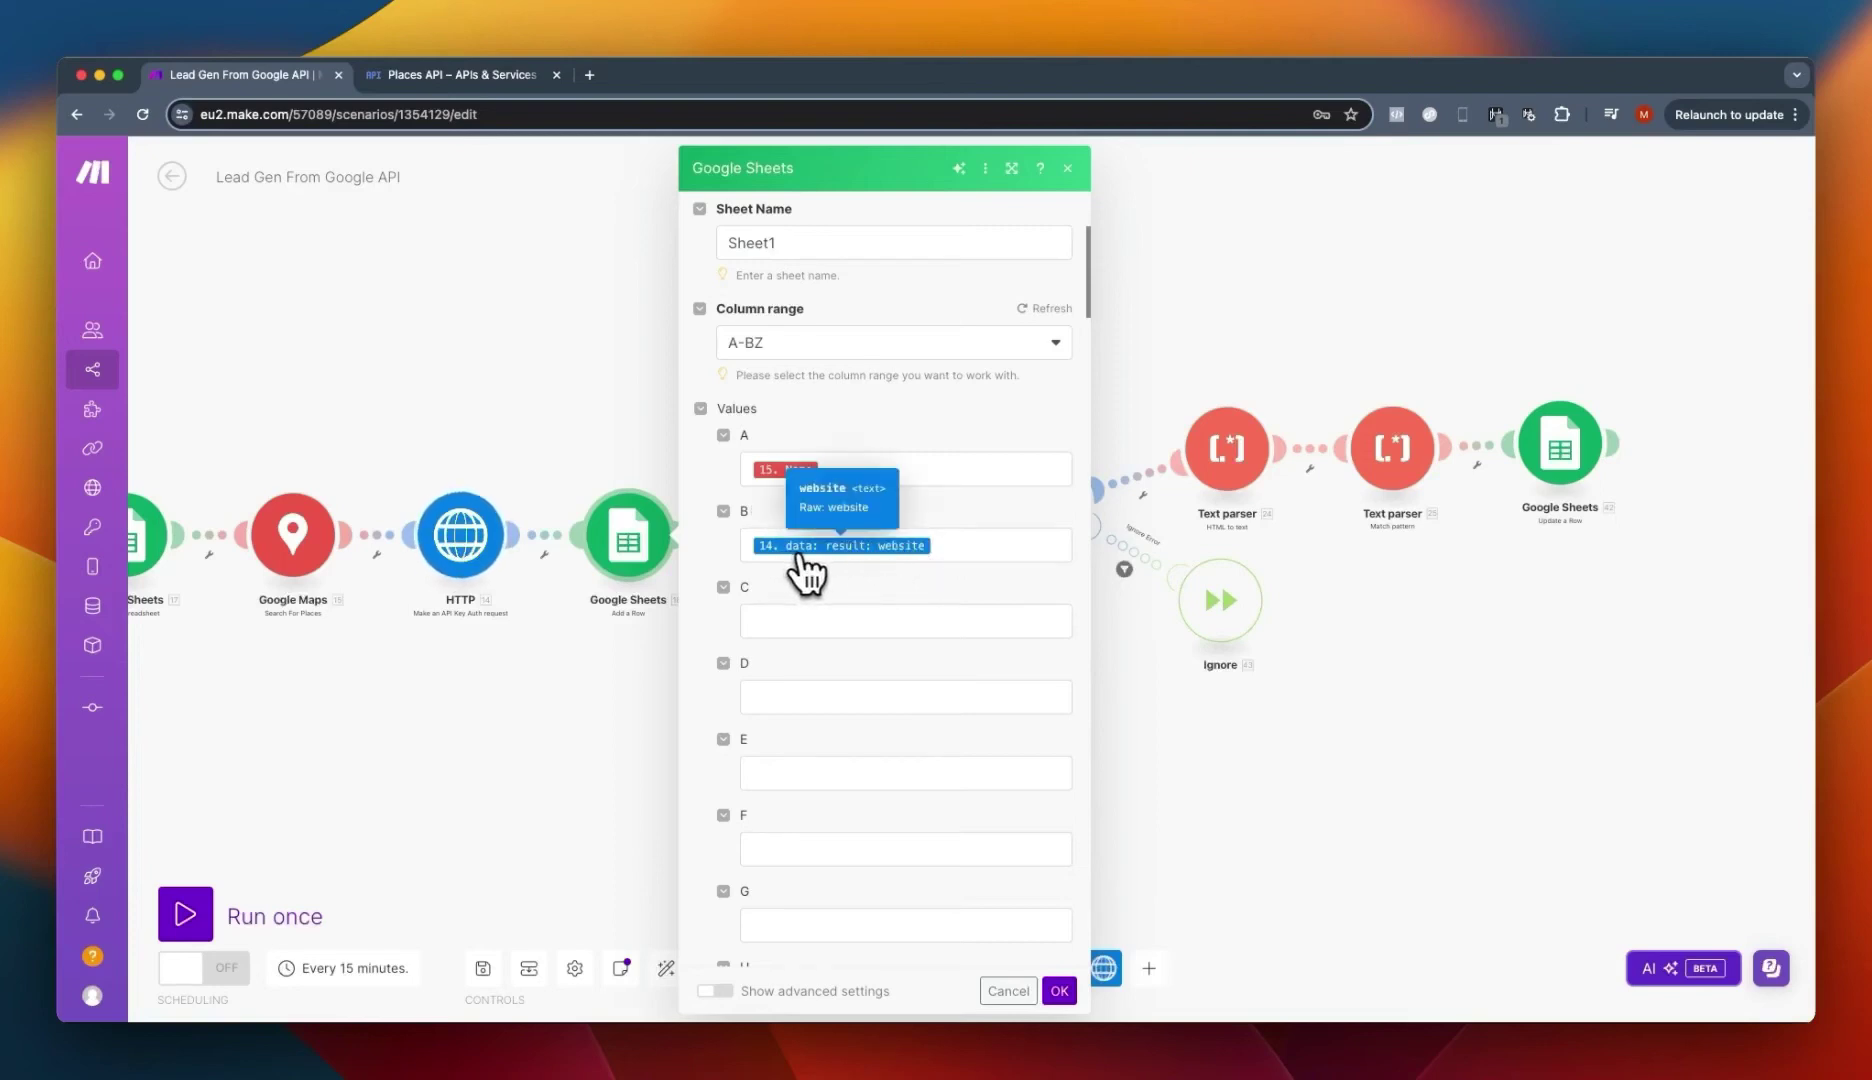
pyautogui.click(1059, 991)
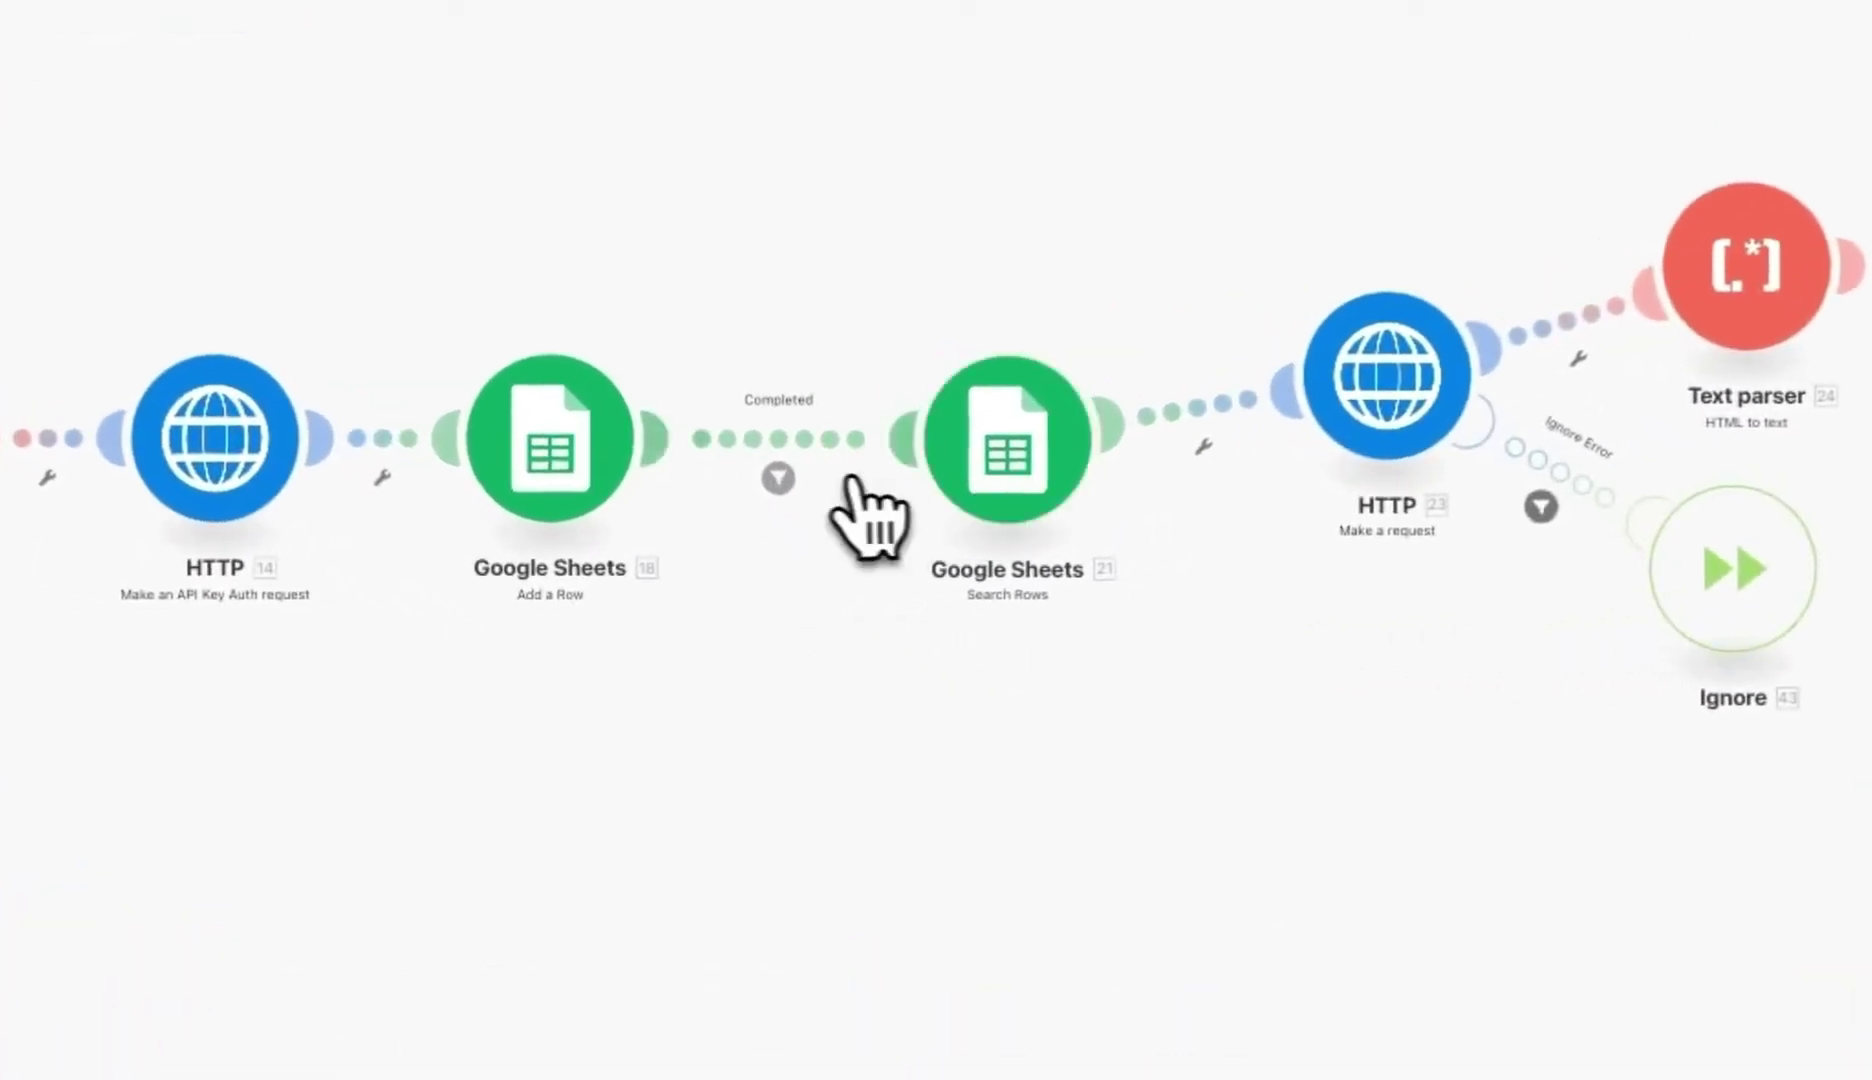
# Review the label and condition of the Completed filter between the Add a Row and Search Rows modules, and save it.
pyautogui.rightClick(778, 438)
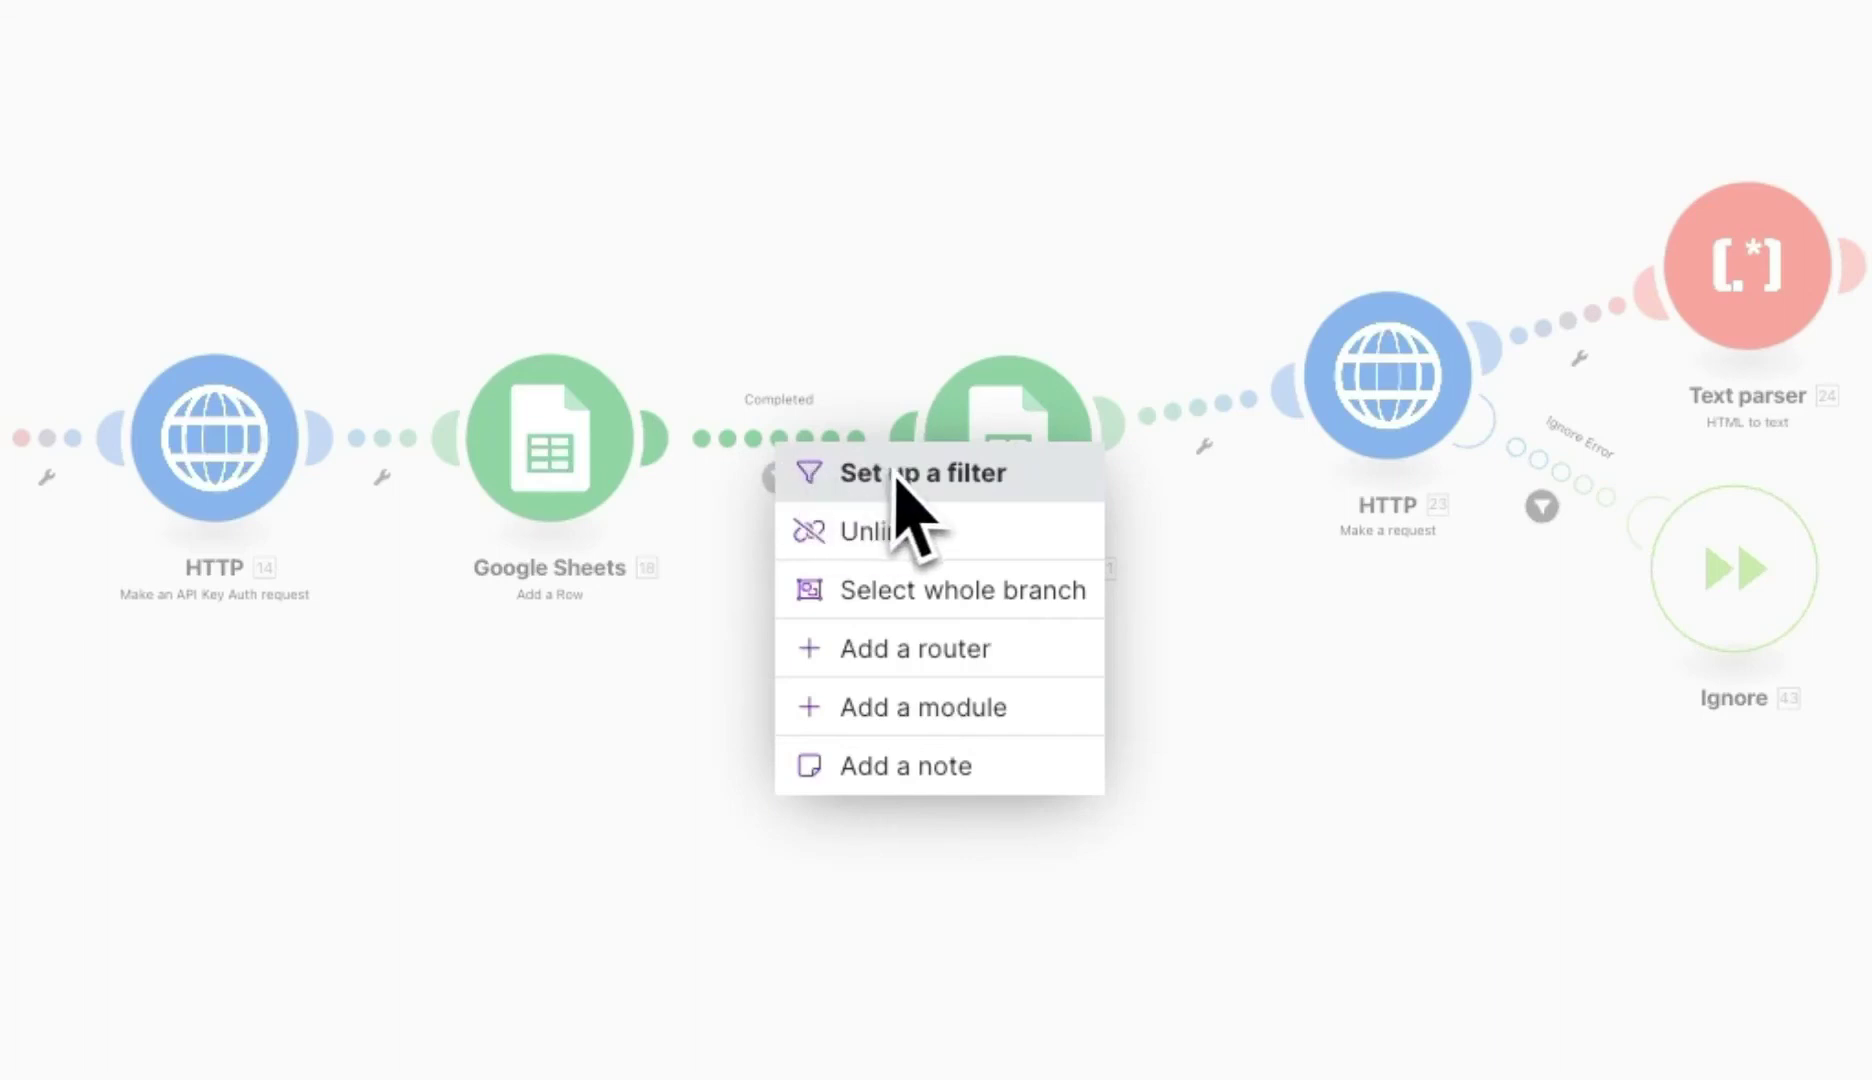
pyautogui.click(705, 776)
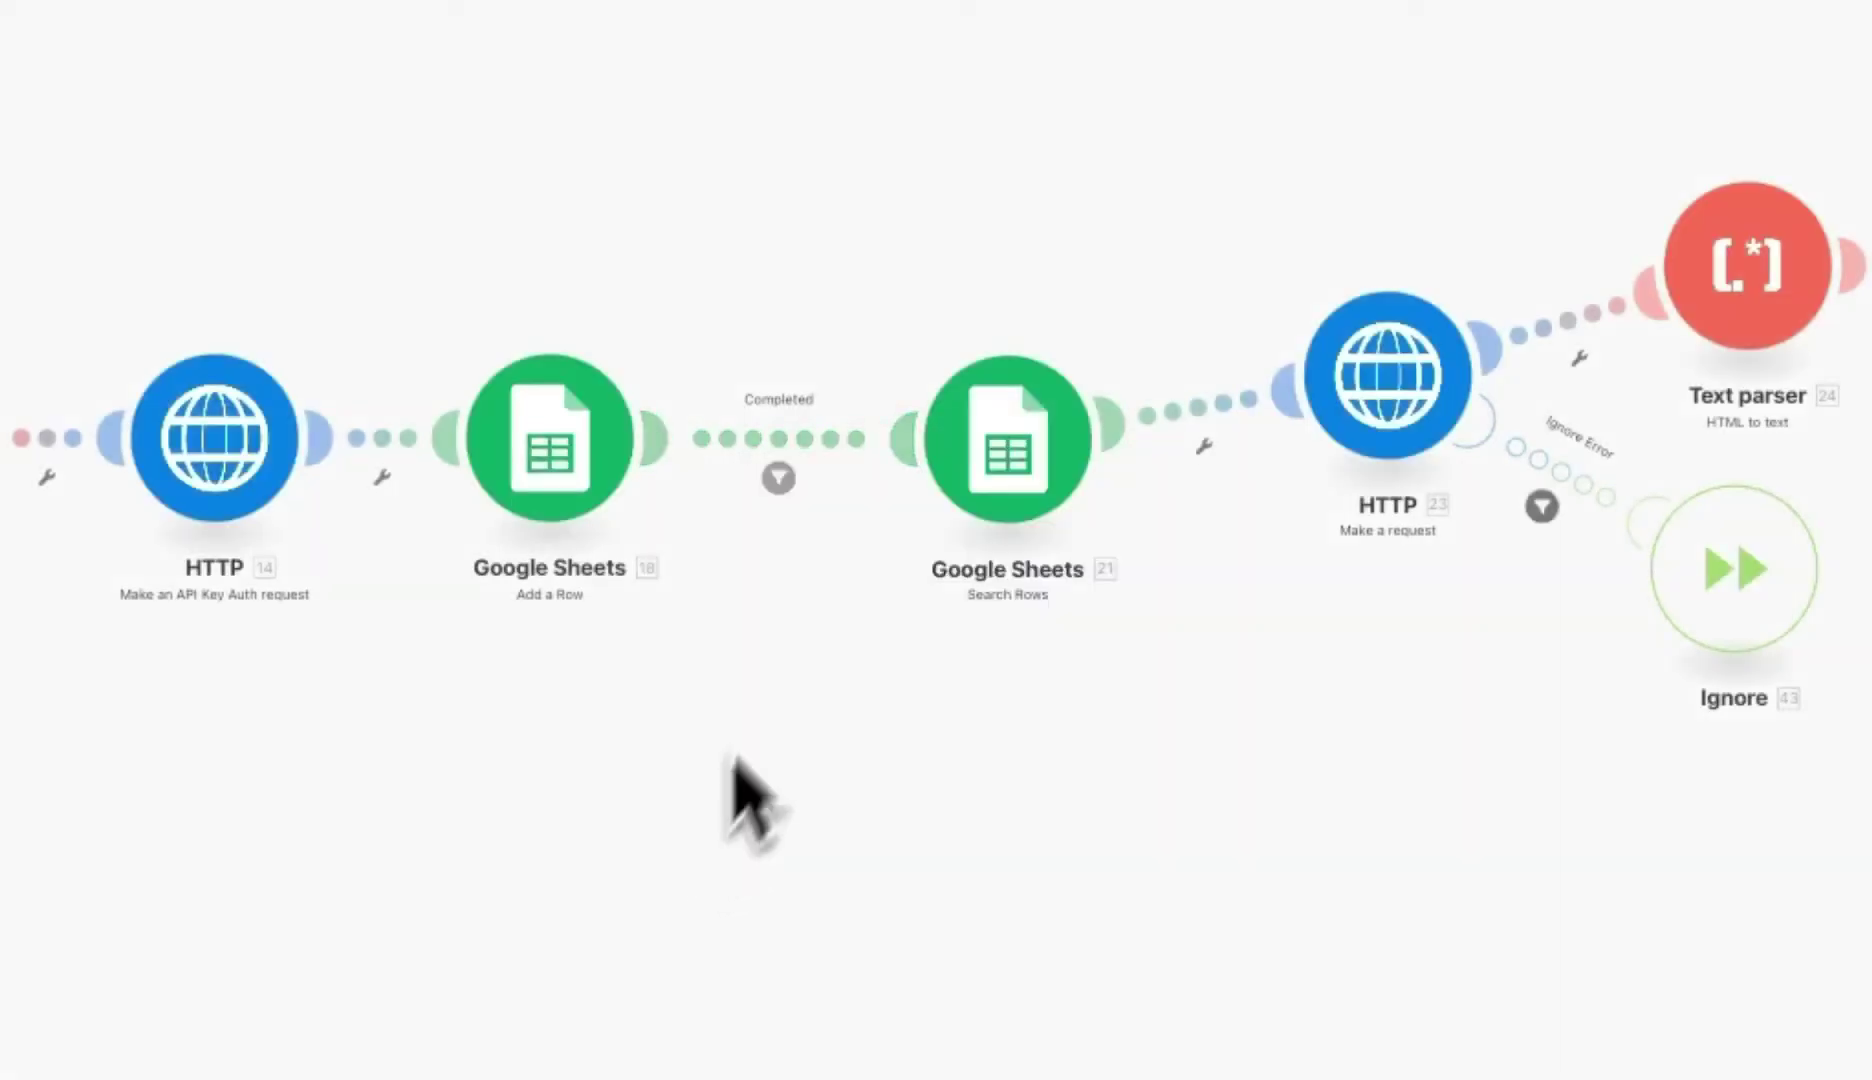
pyautogui.click(790, 447)
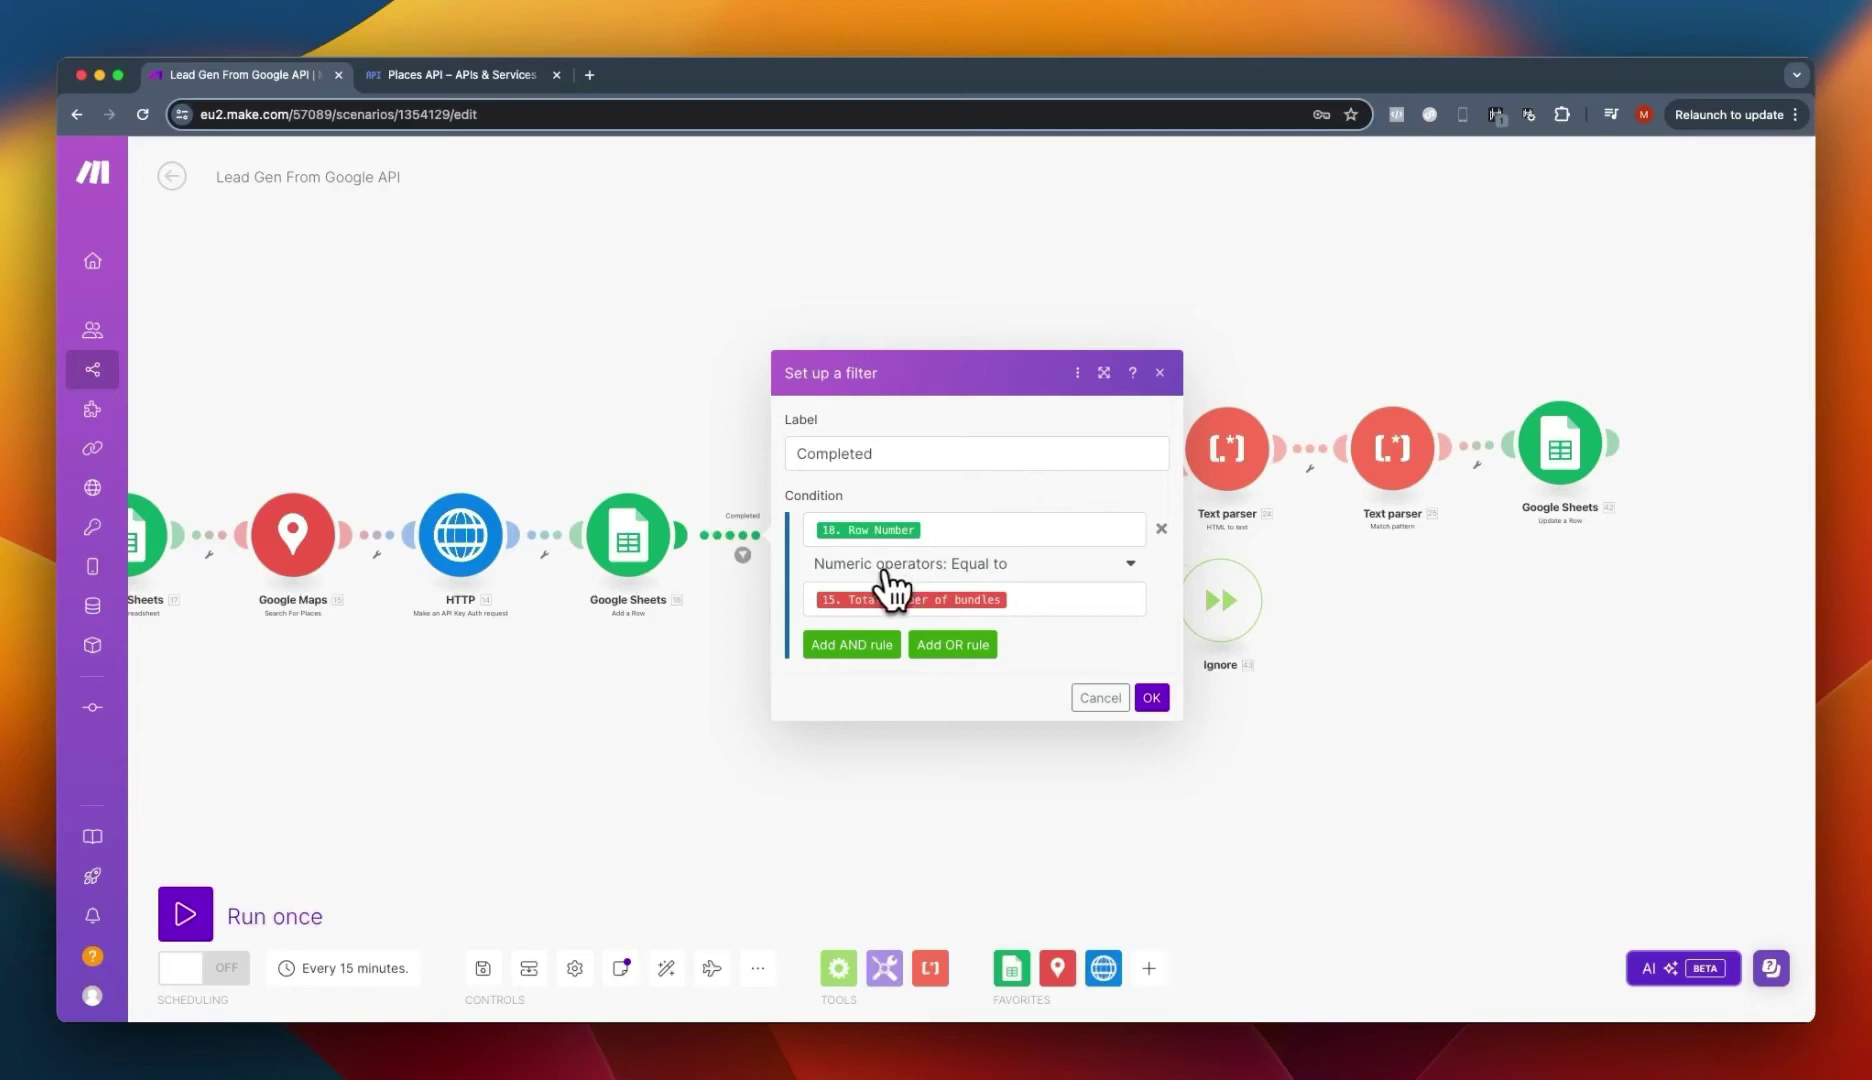
pyautogui.moveTo(866, 604)
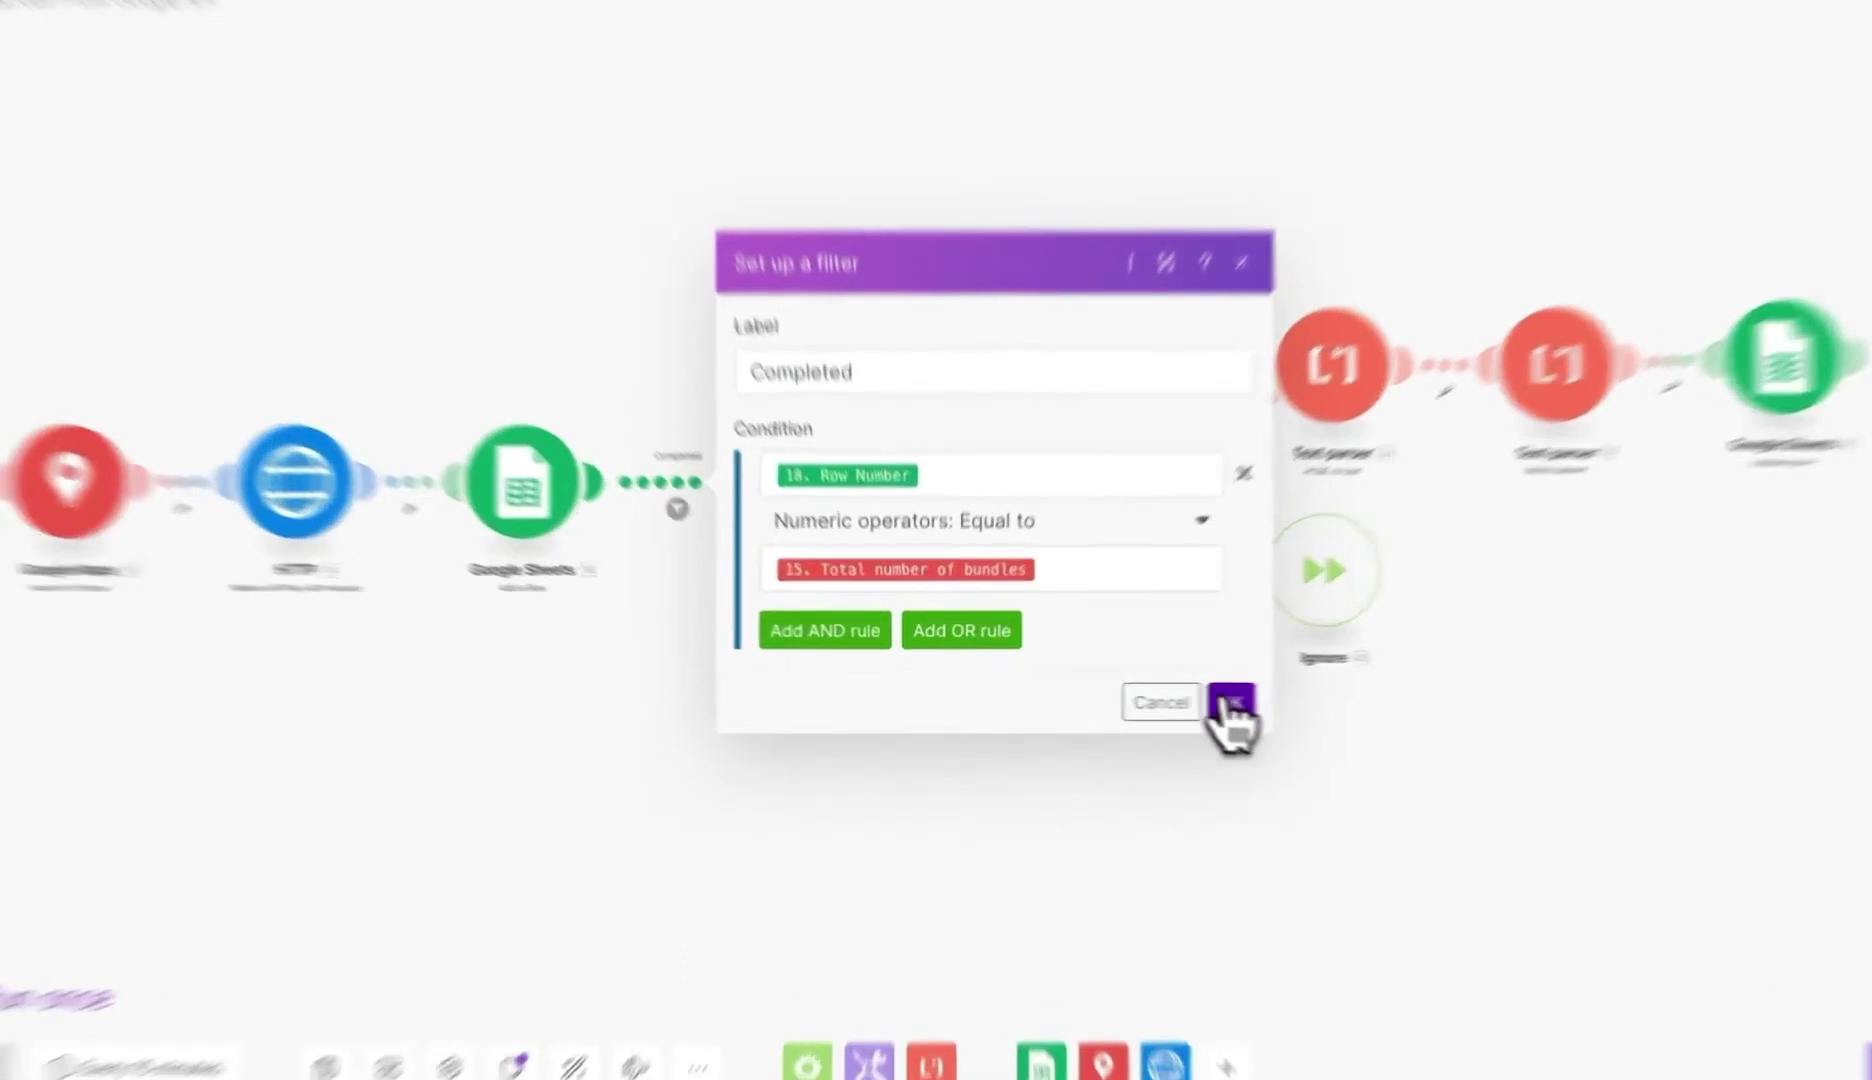
pyautogui.click(1151, 697)
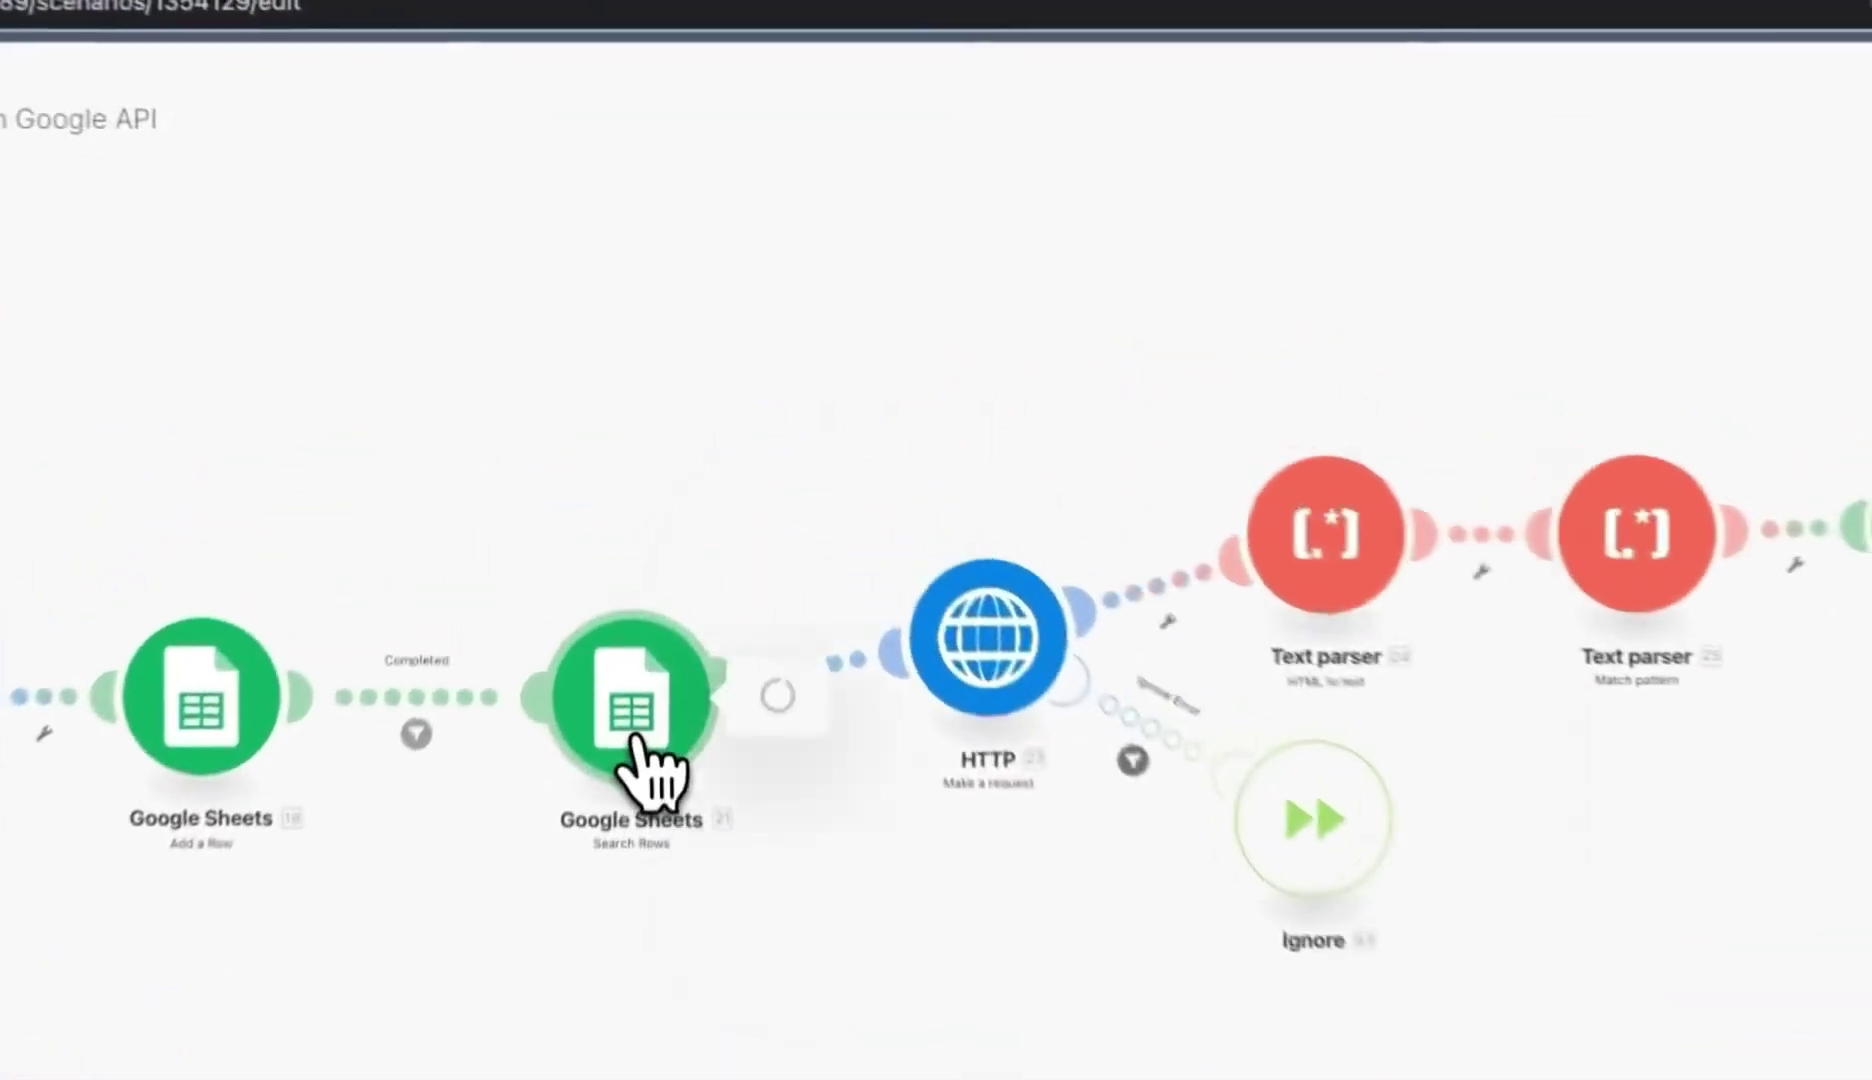
# Review the Search Rows module's spreadsheet, sheet name, column range, filter and sort settings, and save it unchanged.
pyautogui.click(660, 478)
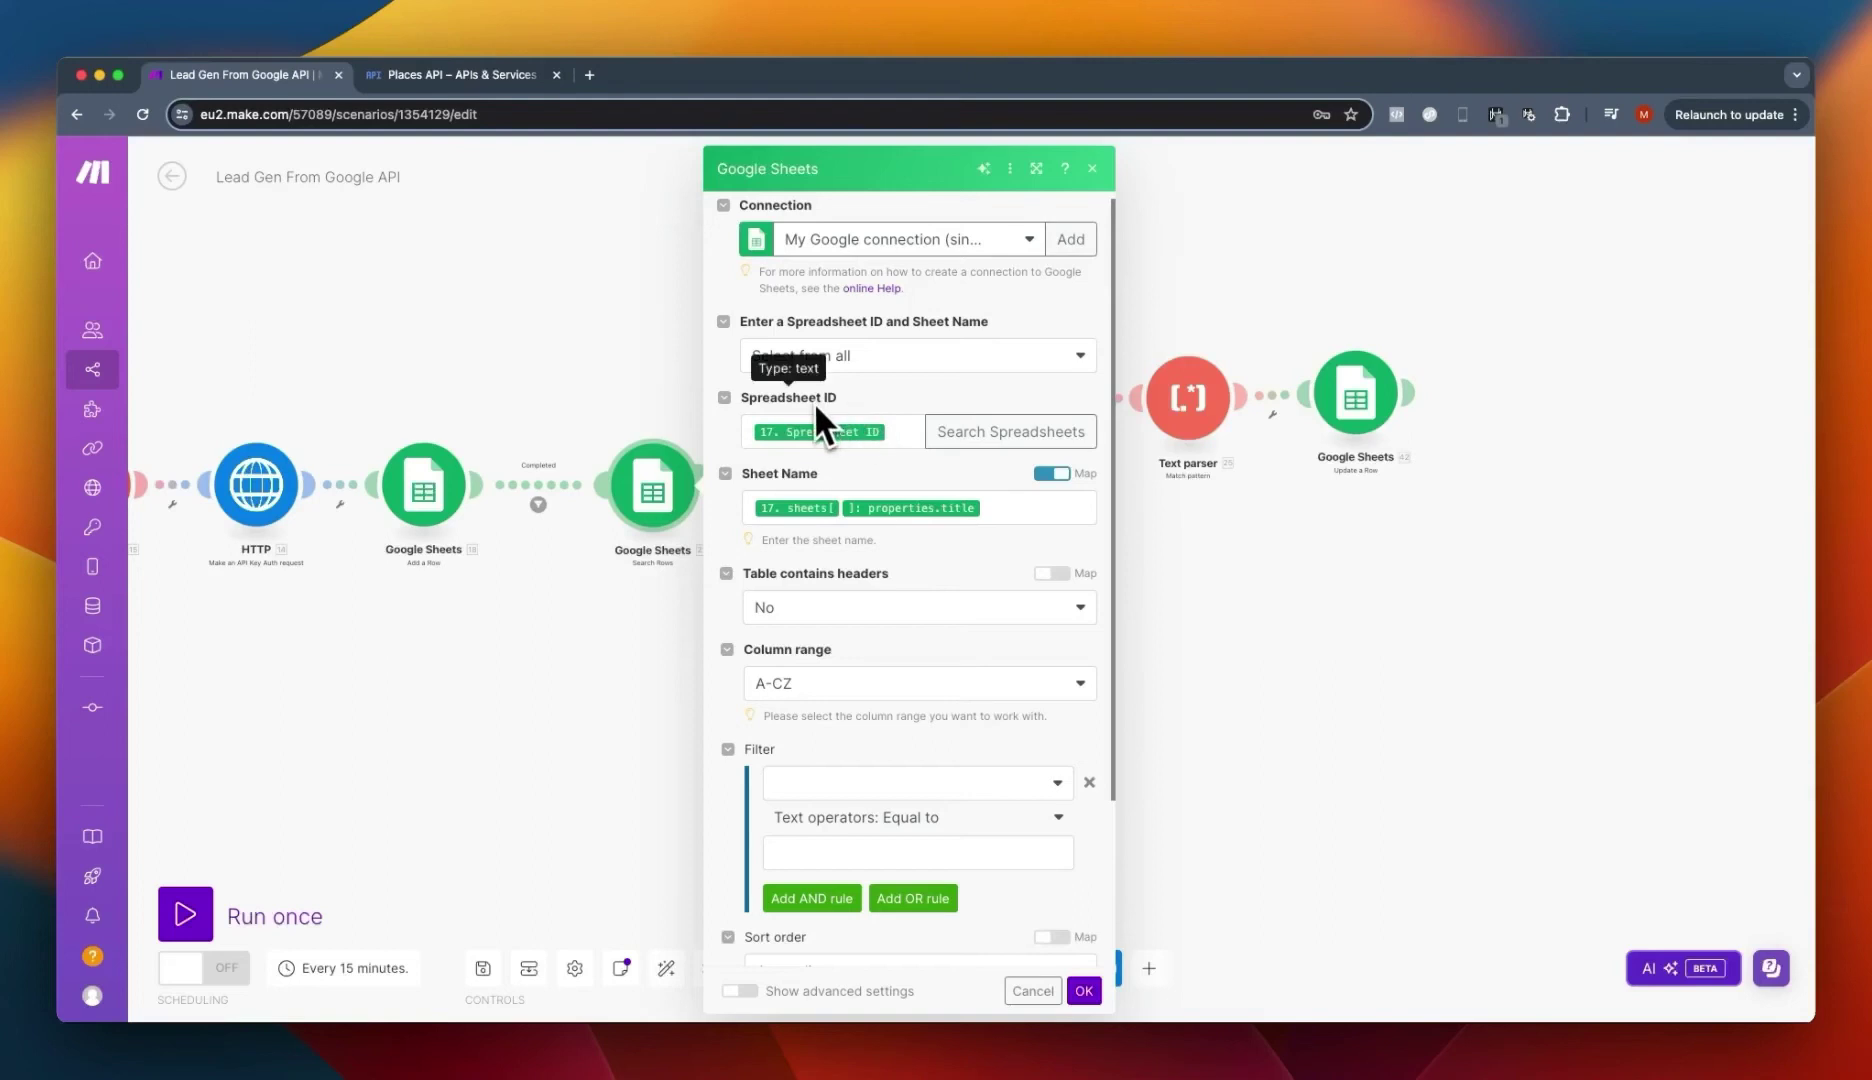
pyautogui.scroll(-3, 937, 430)
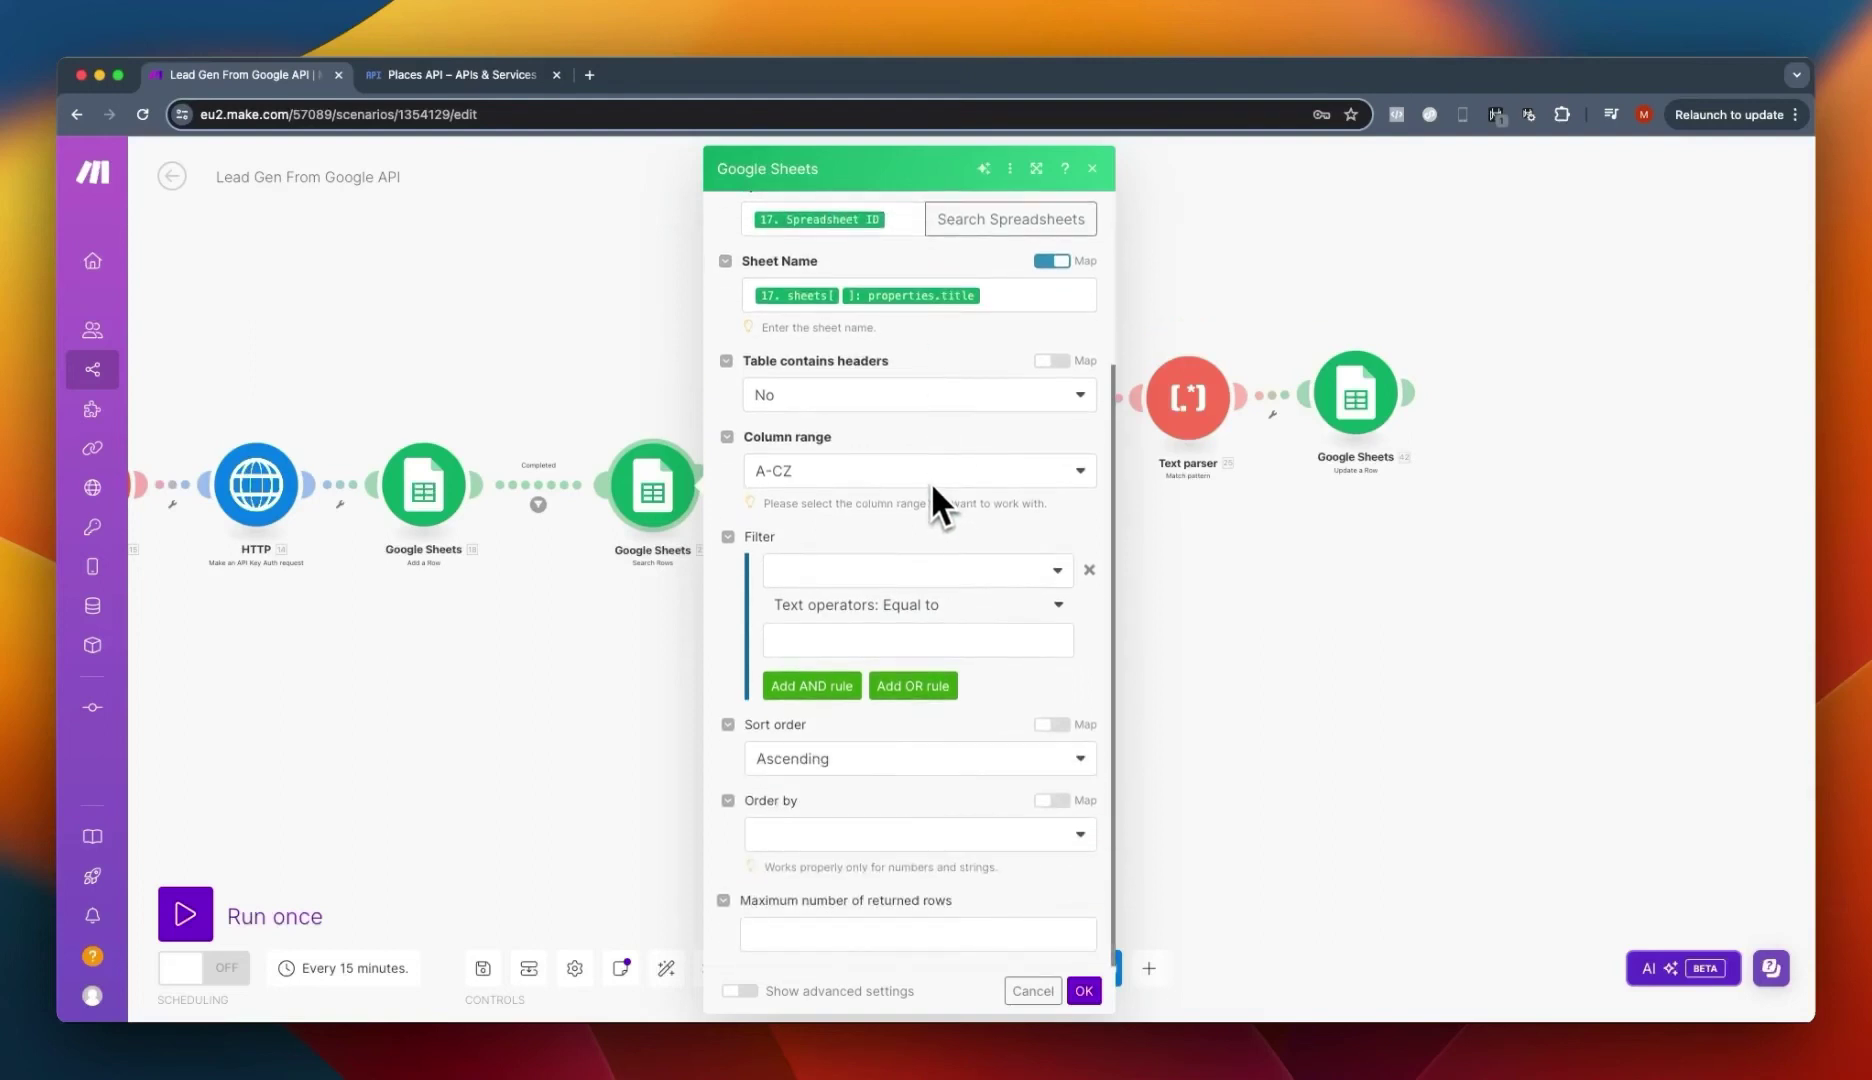
pyautogui.scroll(3, 929, 480)
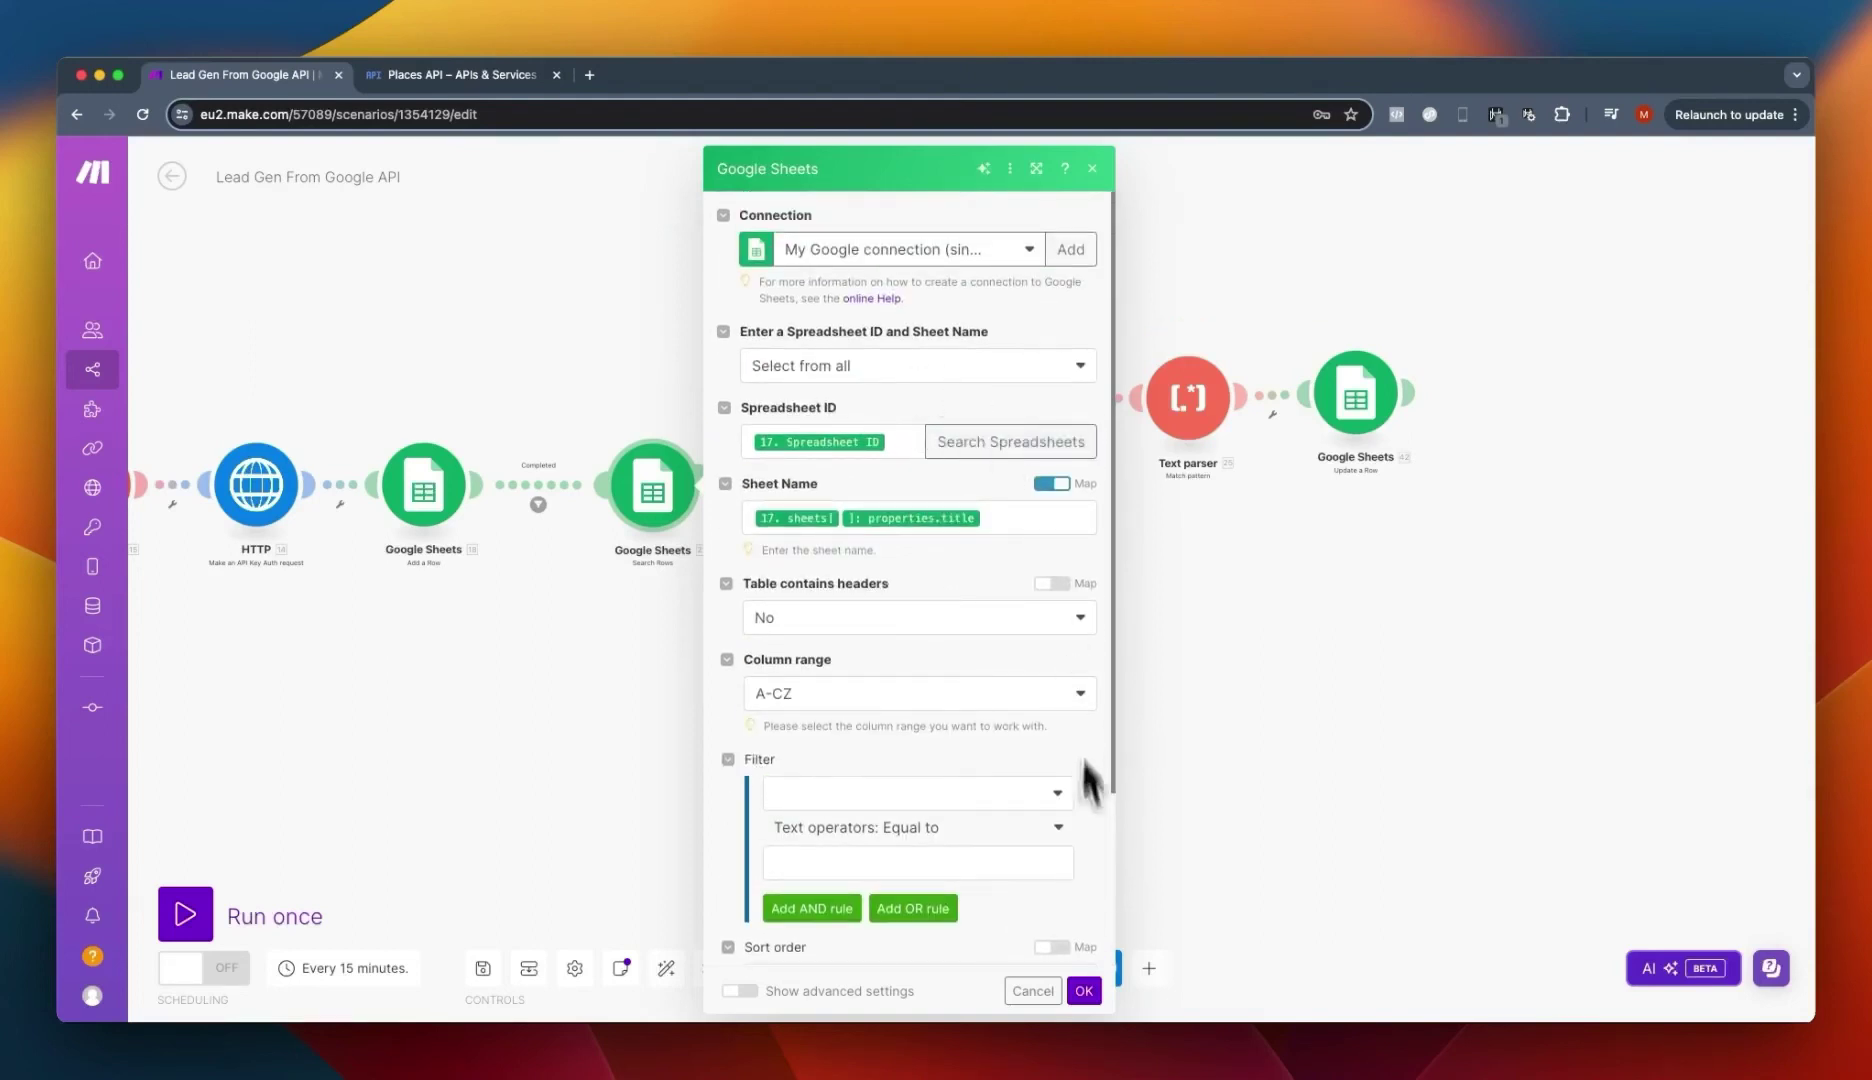
pyautogui.click(1085, 991)
# Review the Make a request HTTP module's URL mapping to column B of Search Rows and its other request settings, and save it.
pyautogui.moveTo(954, 710); pyautogui.dragTo(724, 682)
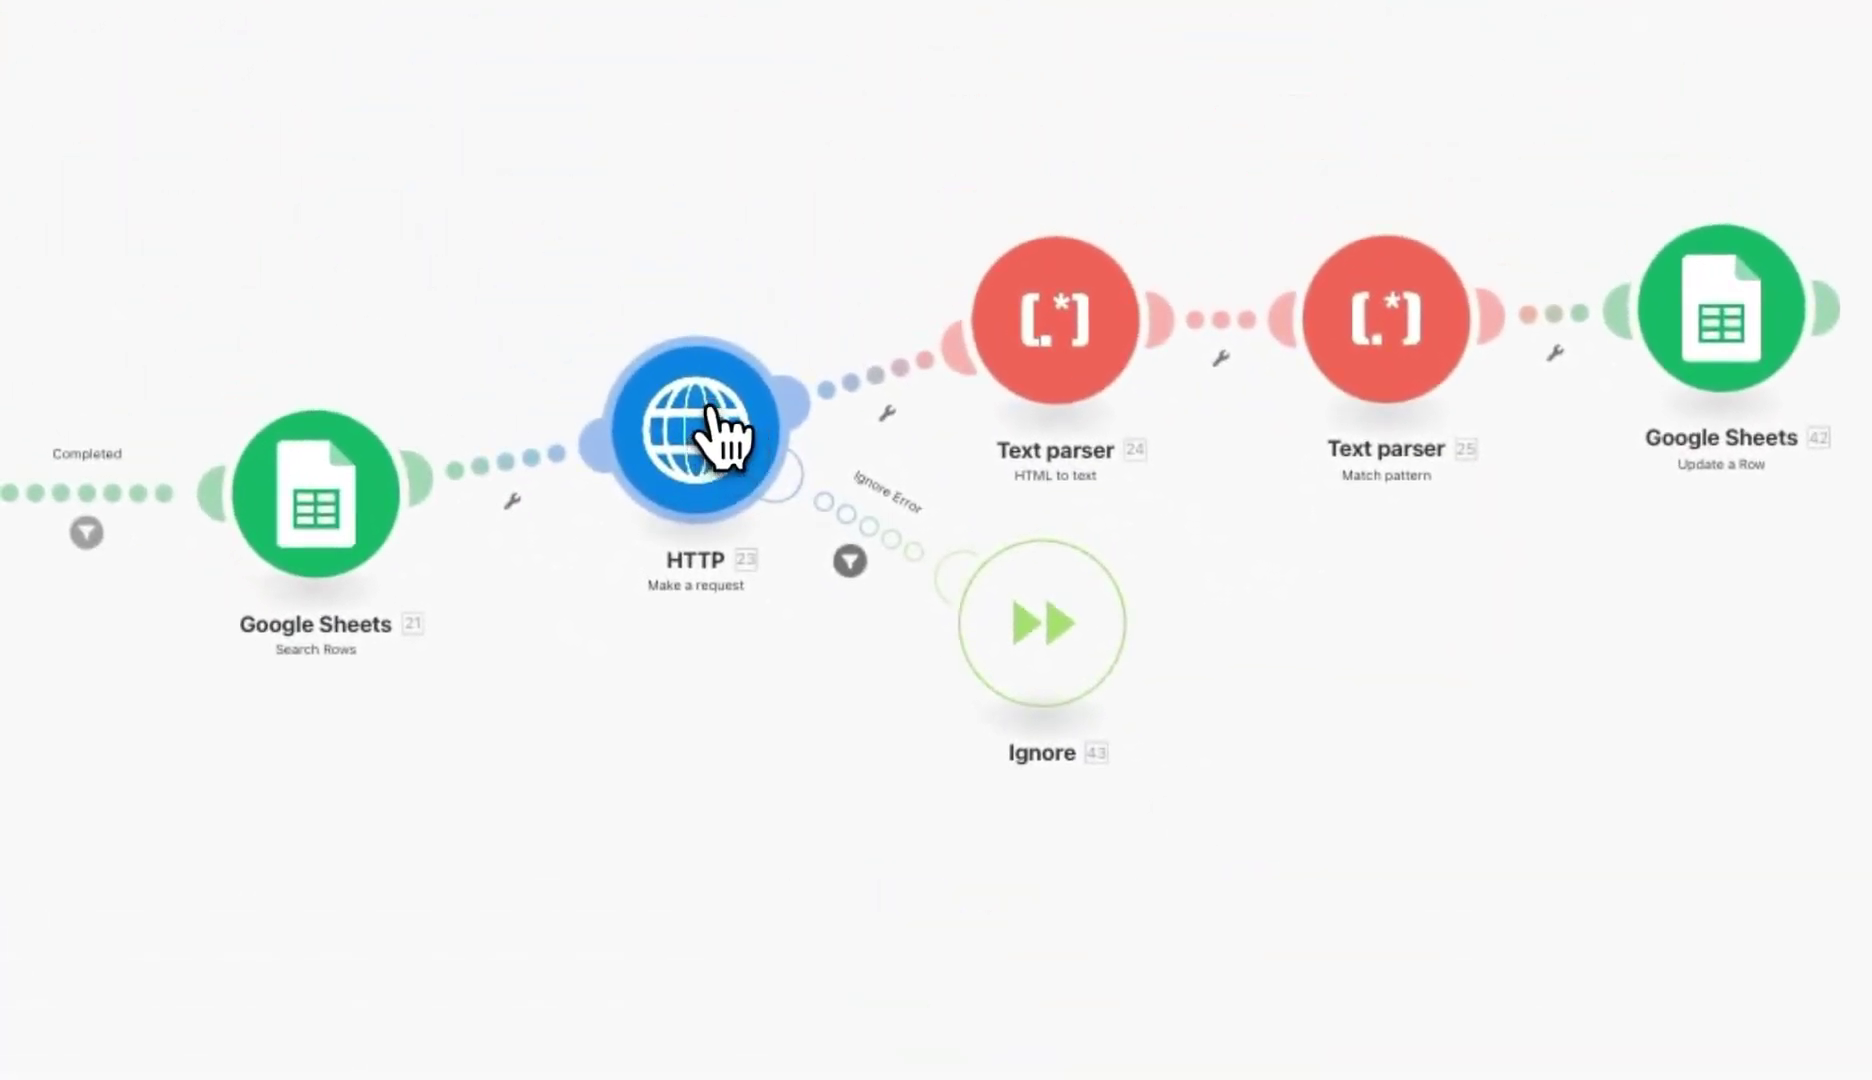
pyautogui.click(722, 420)
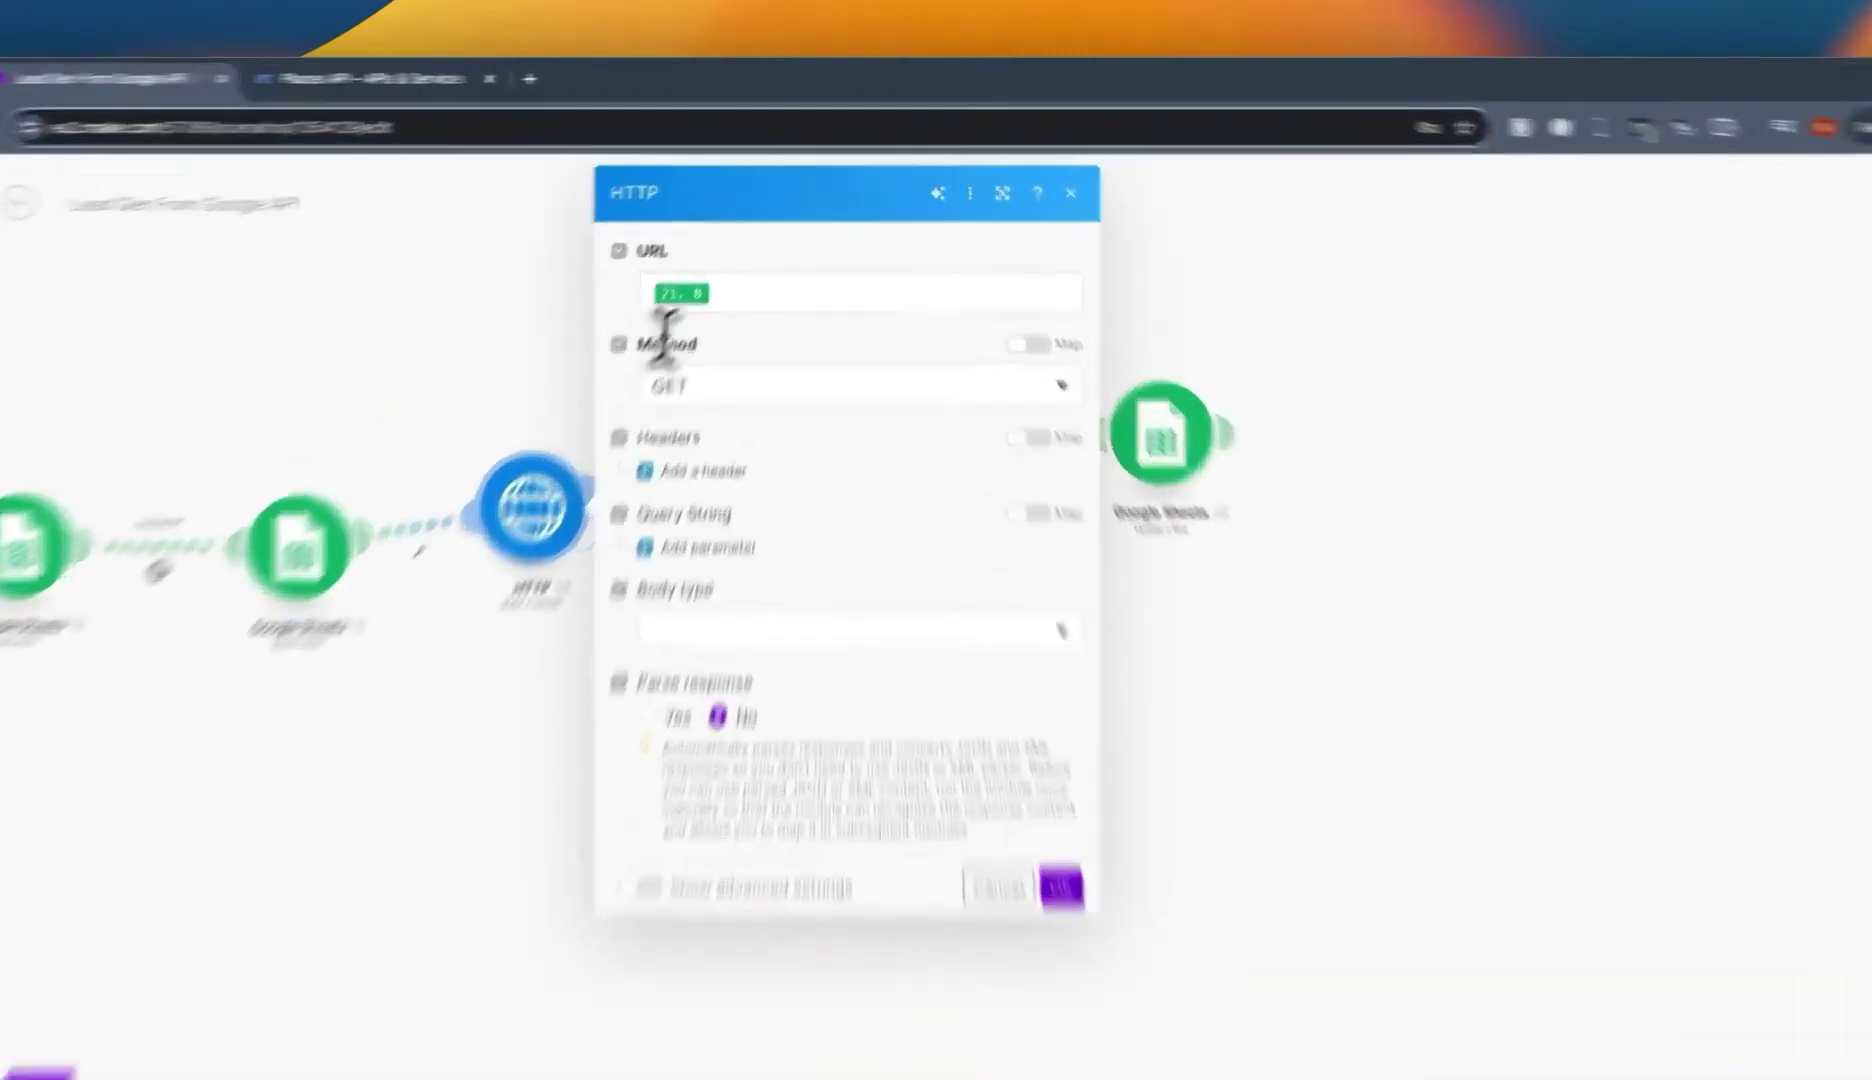
pyautogui.click(766, 253)
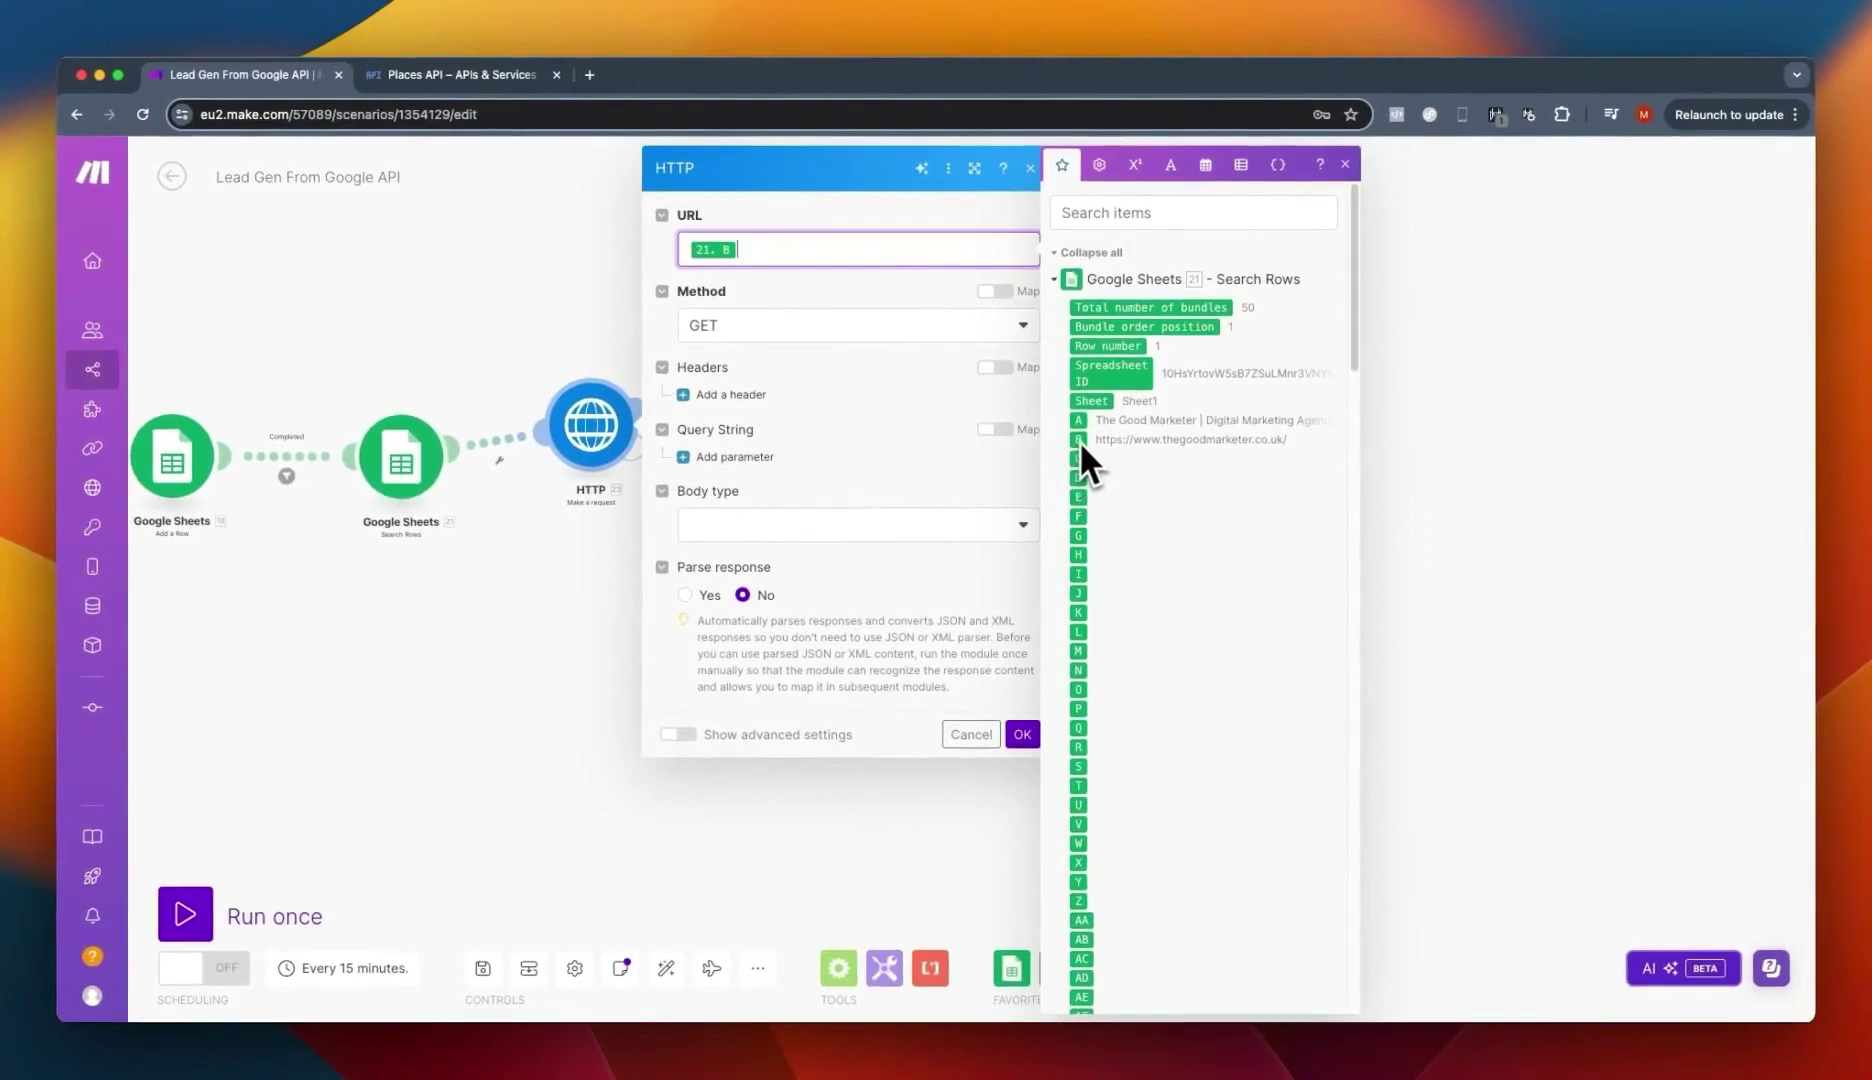
pyautogui.moveTo(1081, 440)
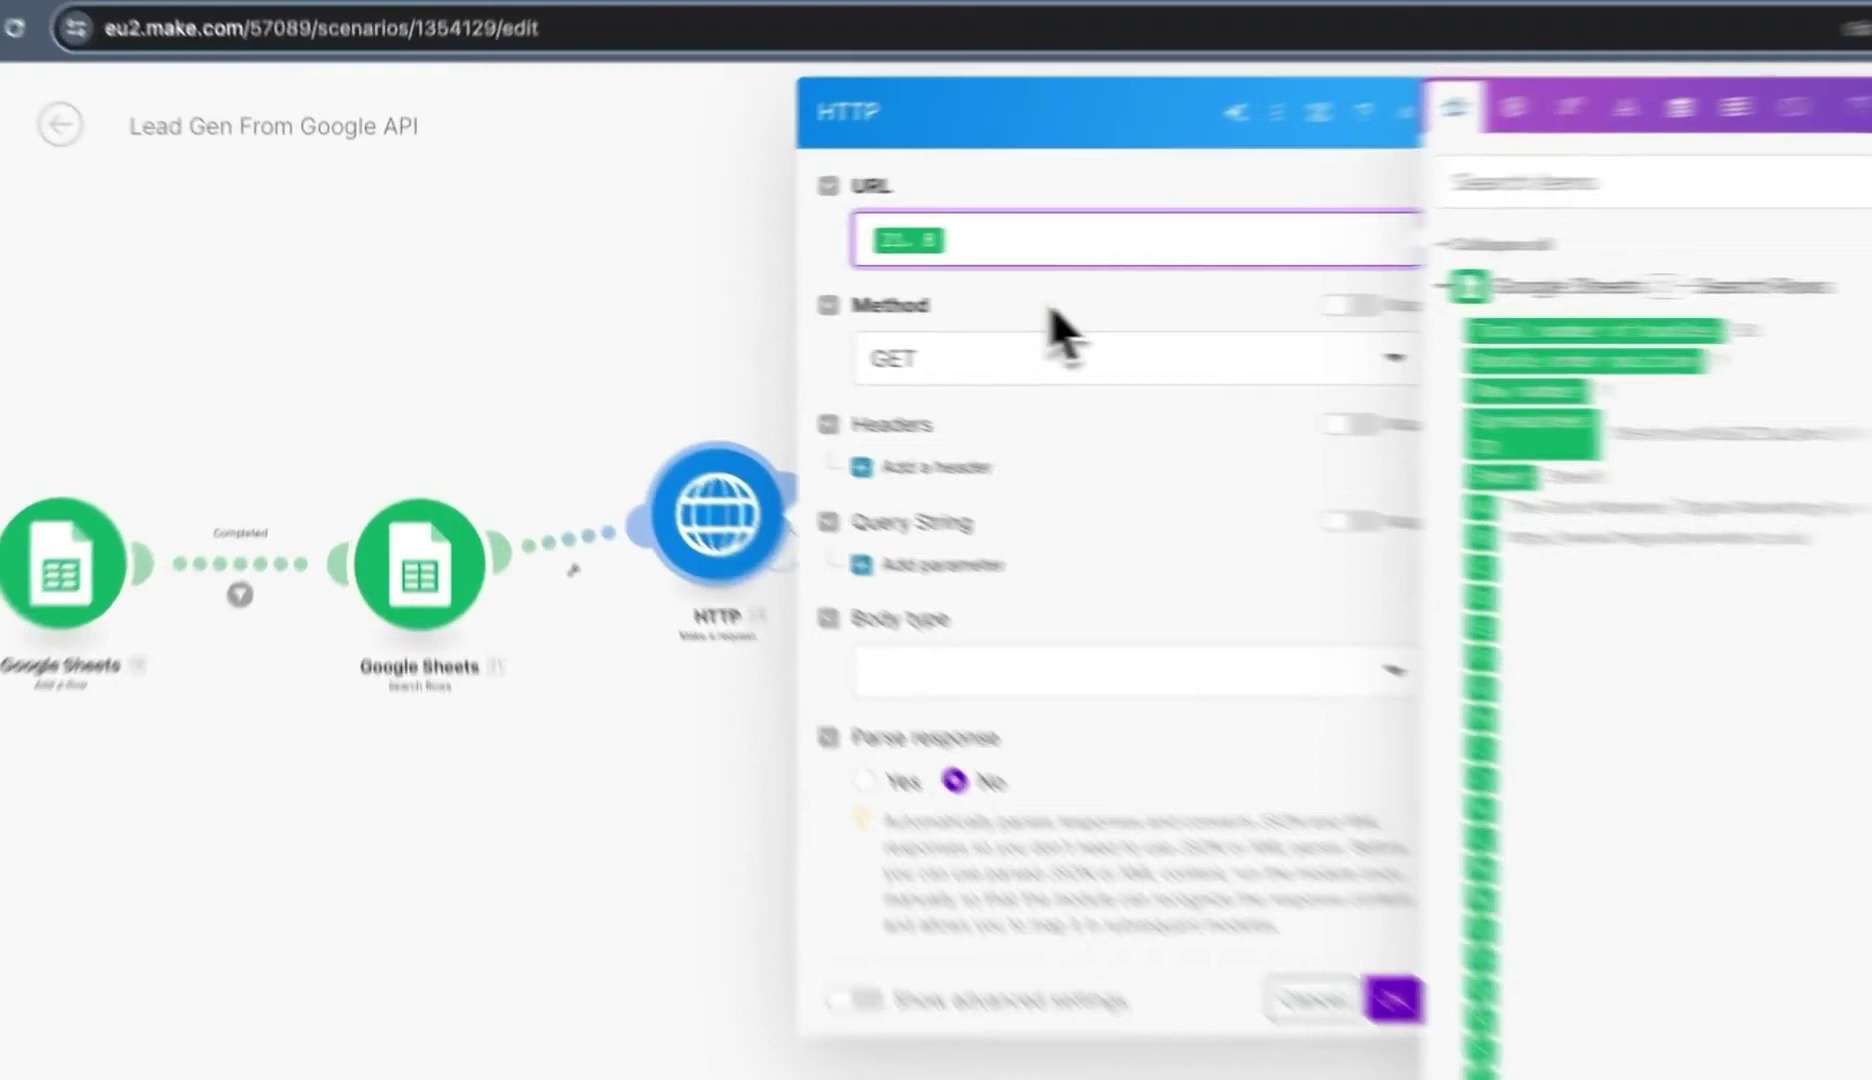
pyautogui.click(785, 275)
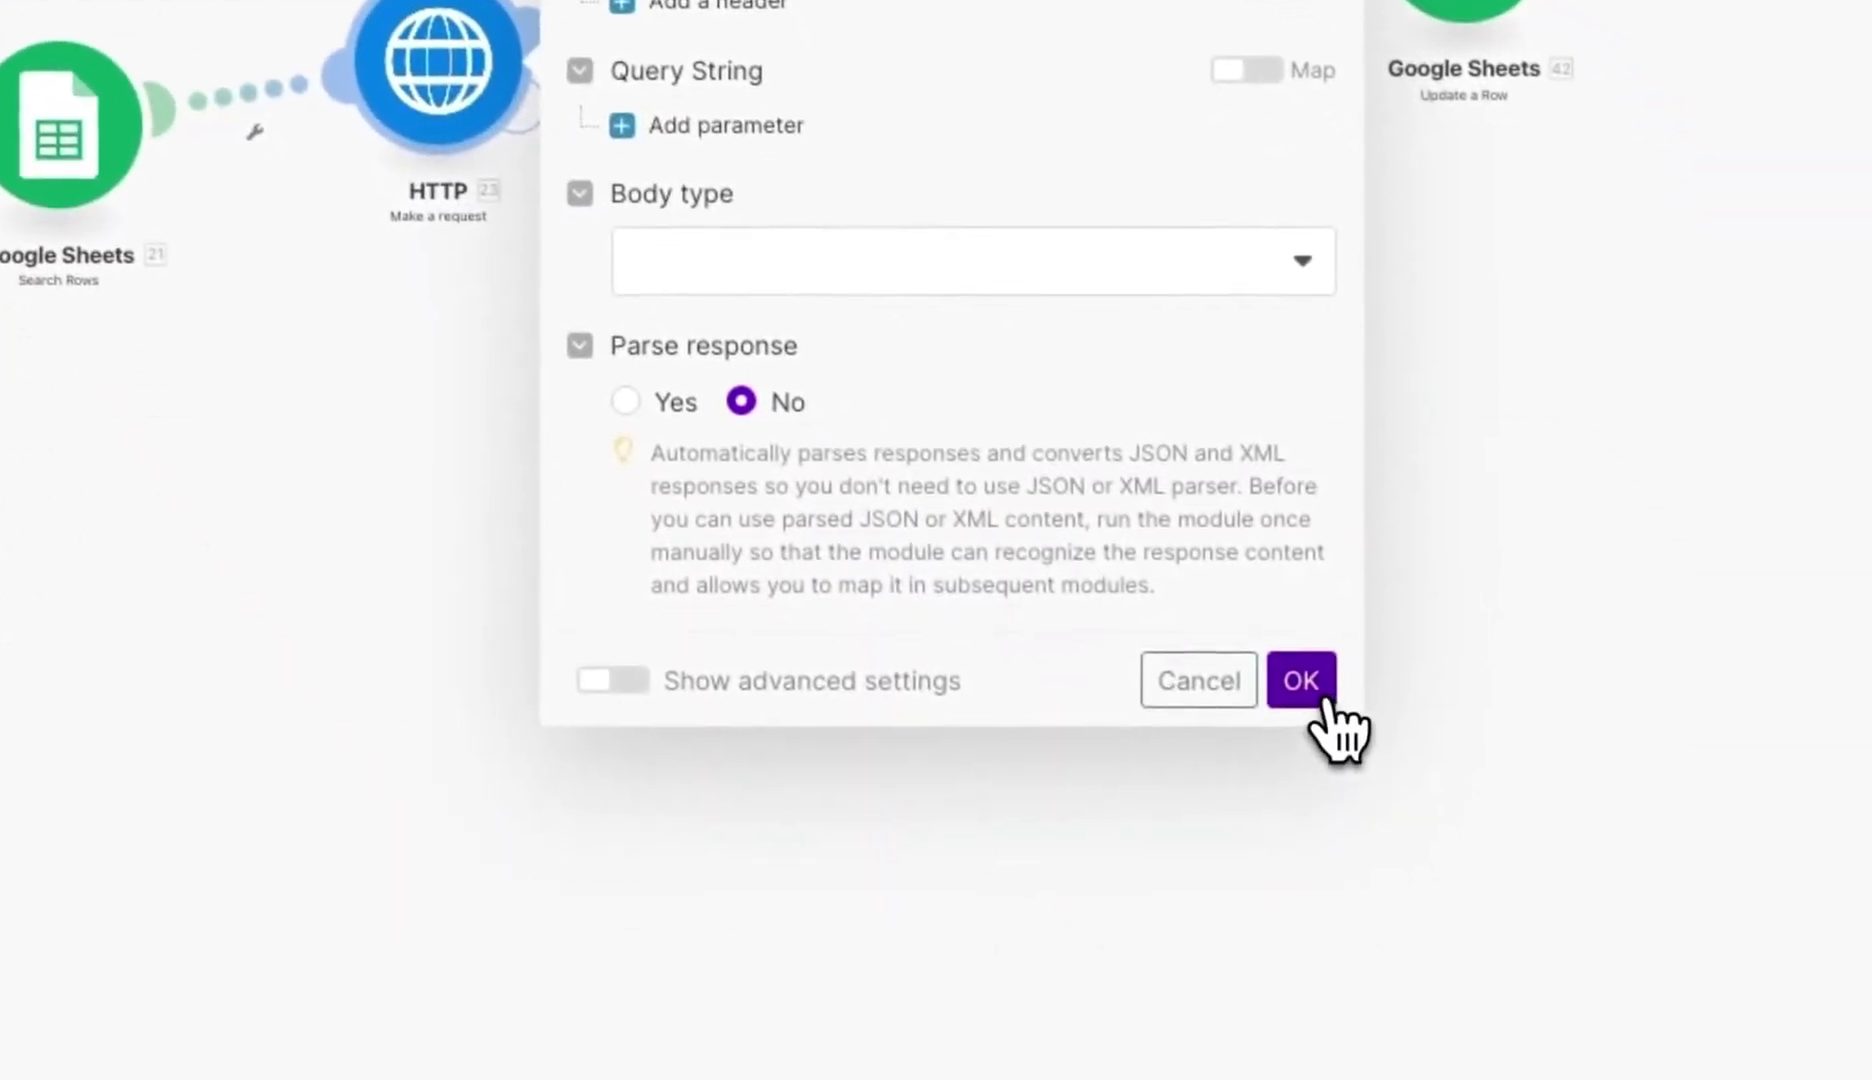
pyautogui.click(1487, 938)
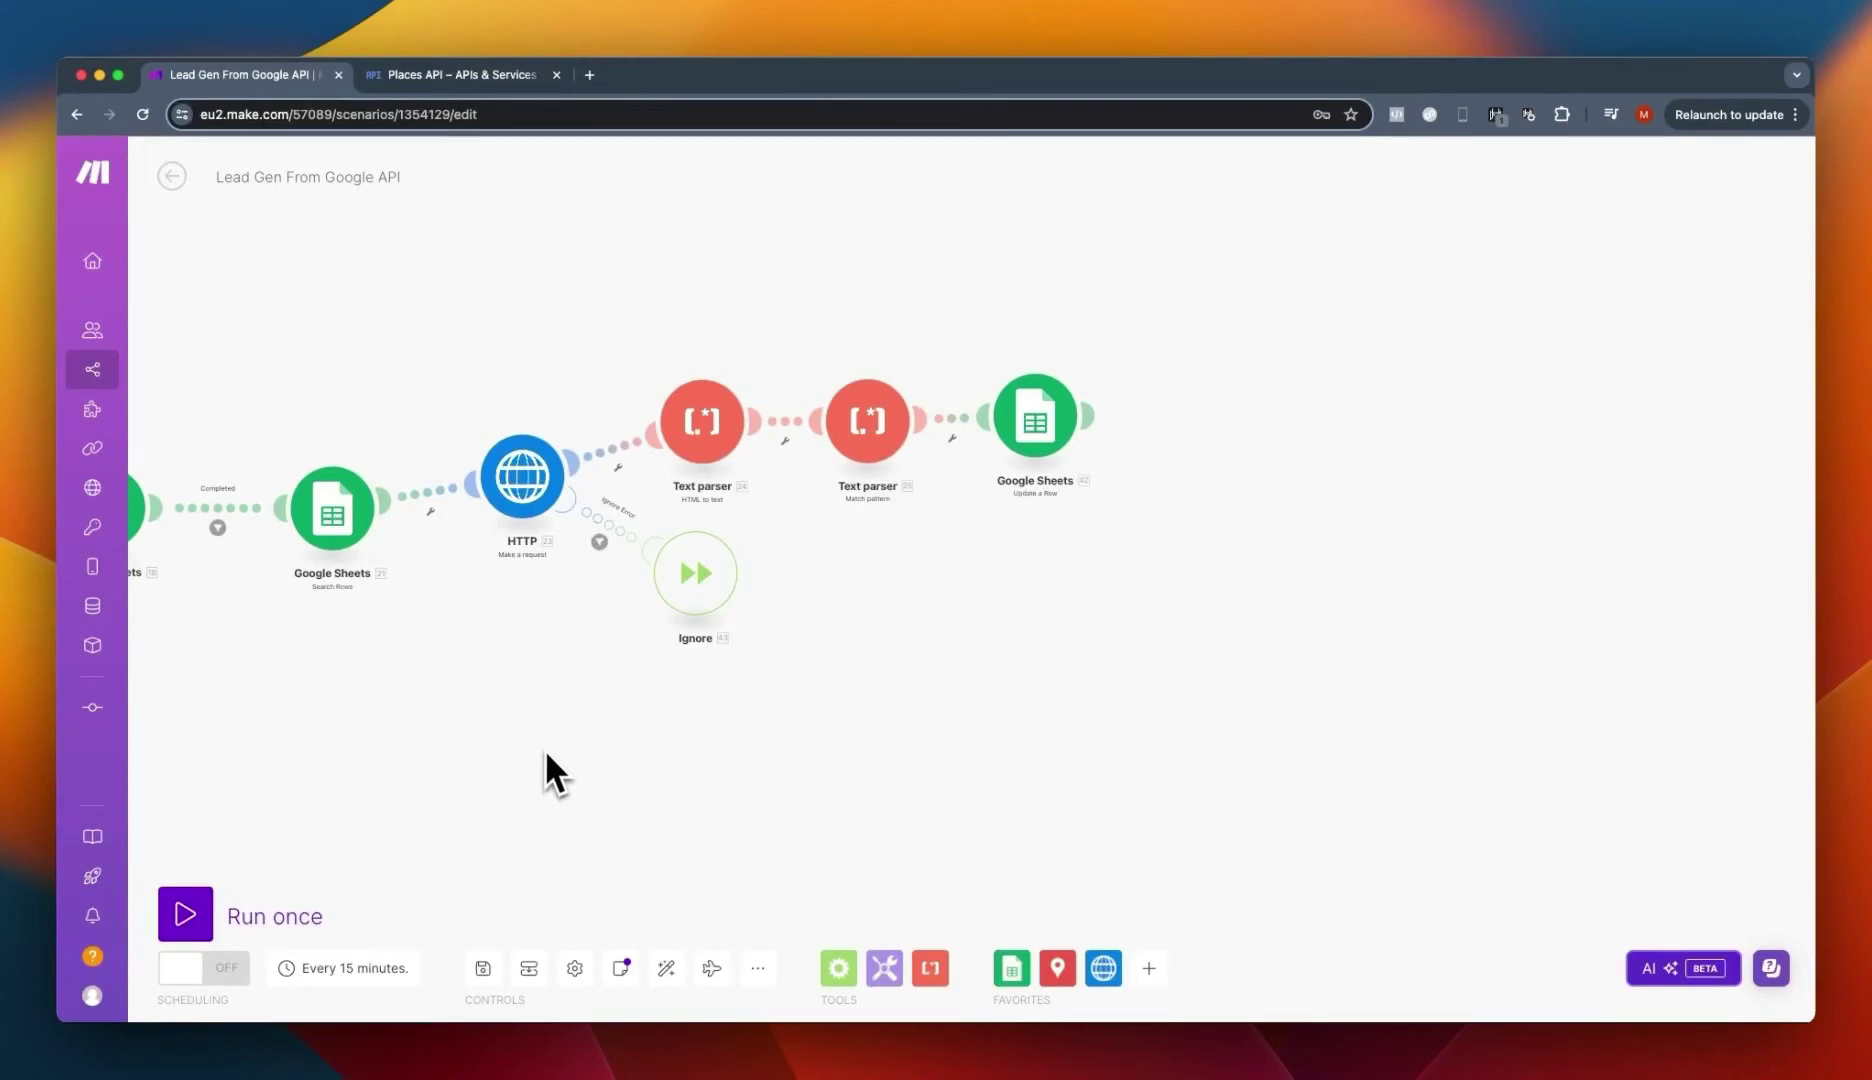
# Move the Ignore module slightly further down from the HTTP module's error route.
pyautogui.moveTo(695, 572); pyautogui.dragTo(705, 623)
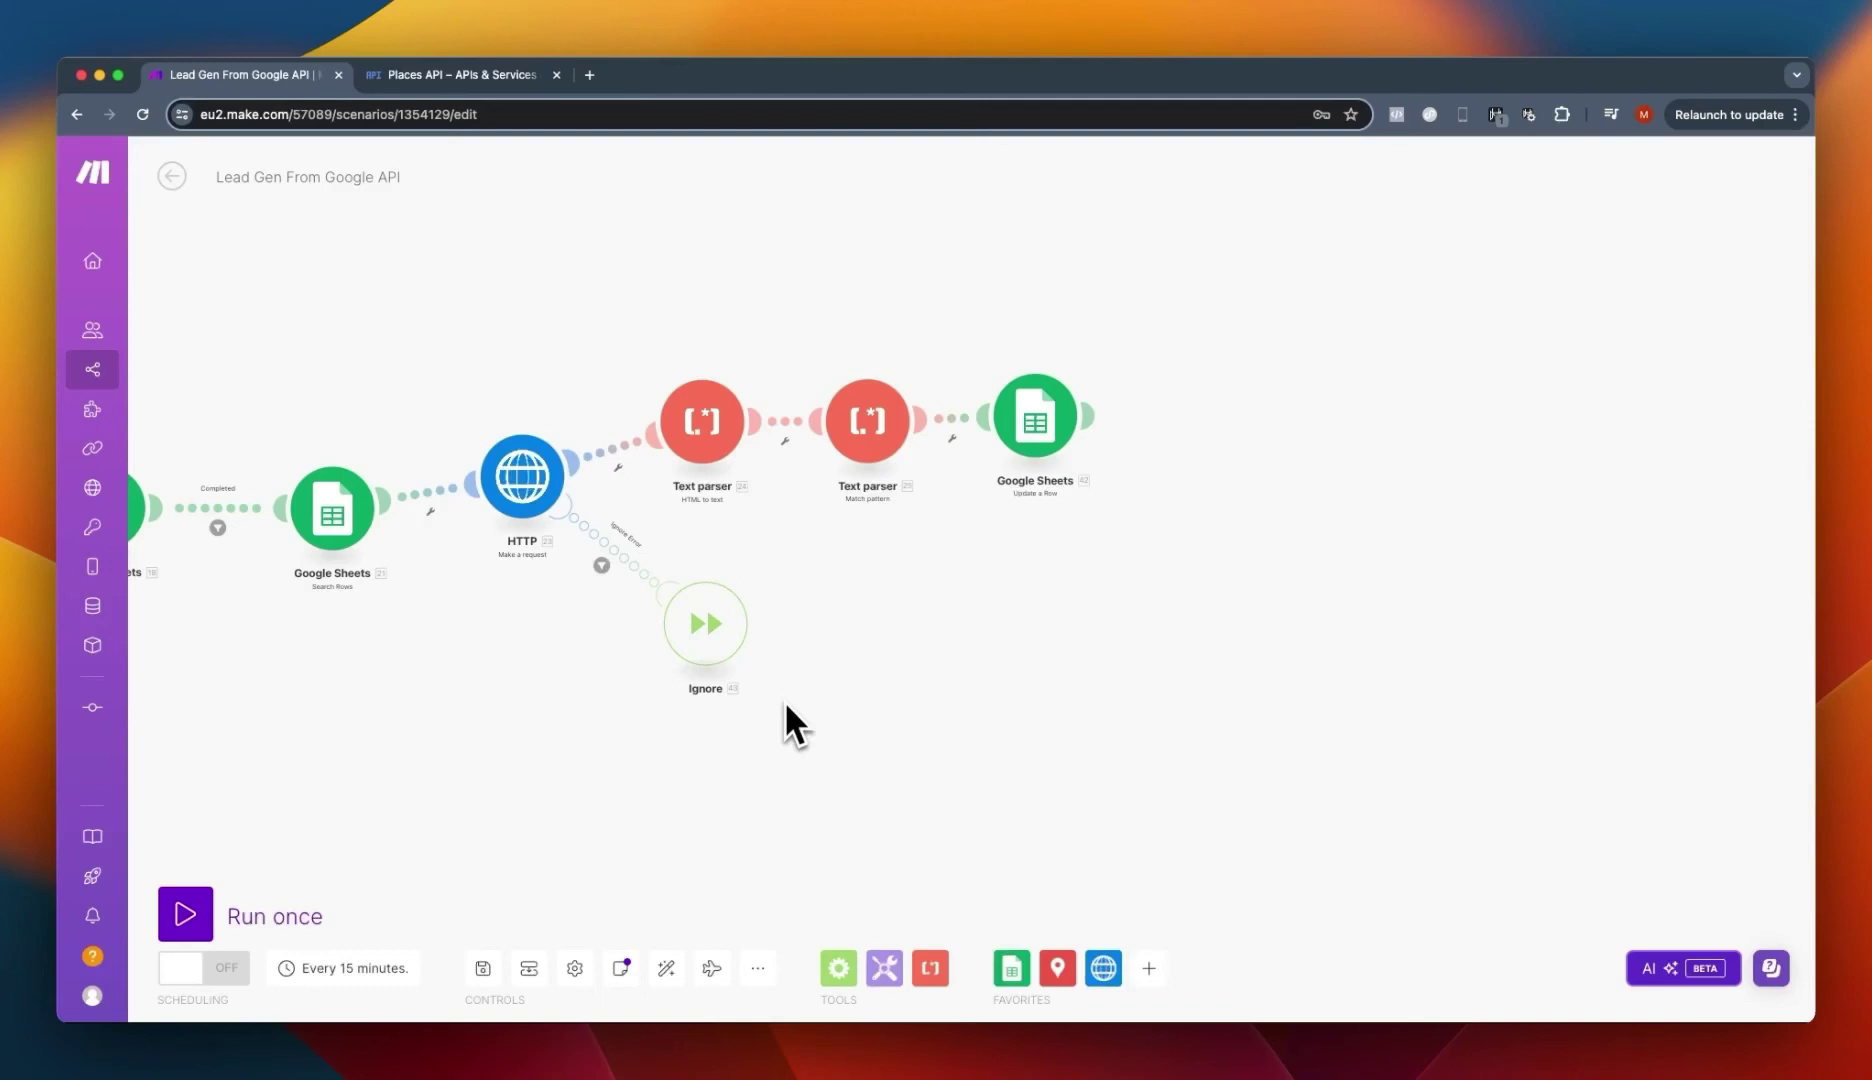
# Add a second Ignore directive from Flow Control to the canvas, and delete that extra module.
pyautogui.click(838, 967)
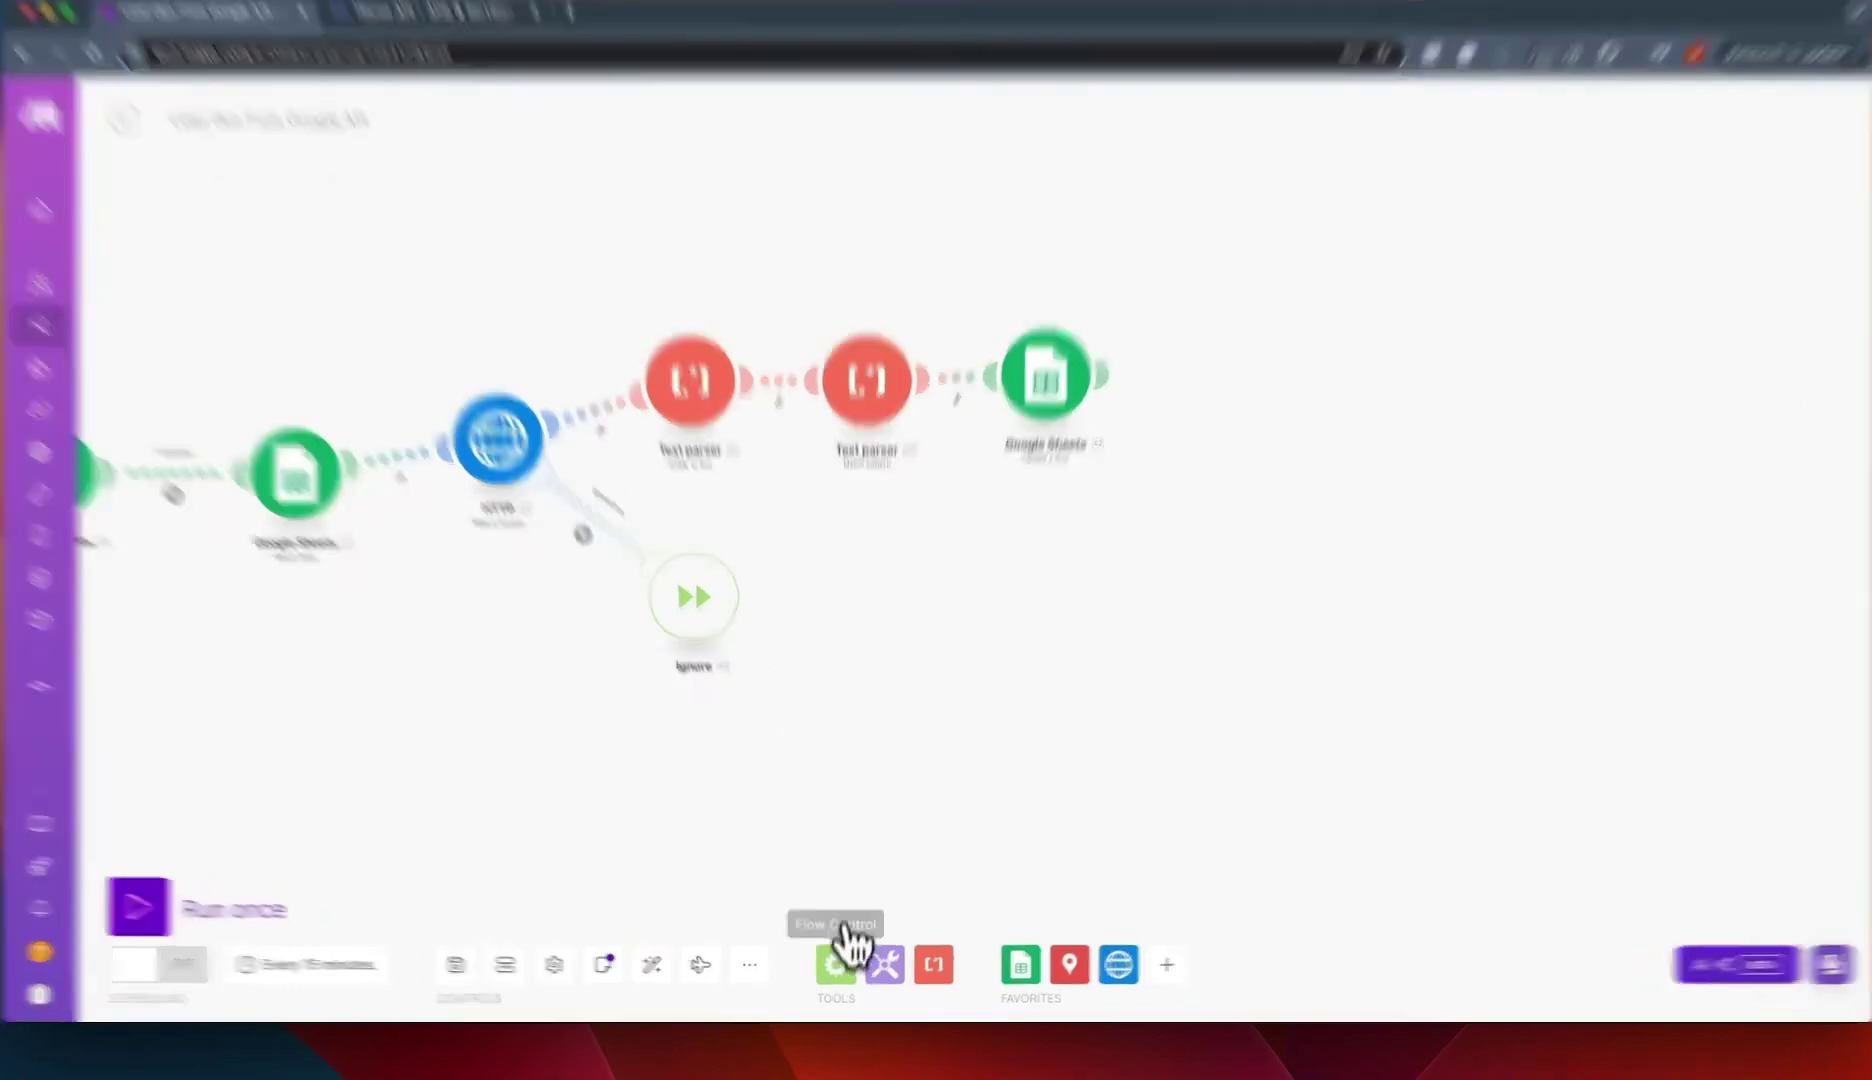
pyautogui.scroll(-5, 1005, 560)
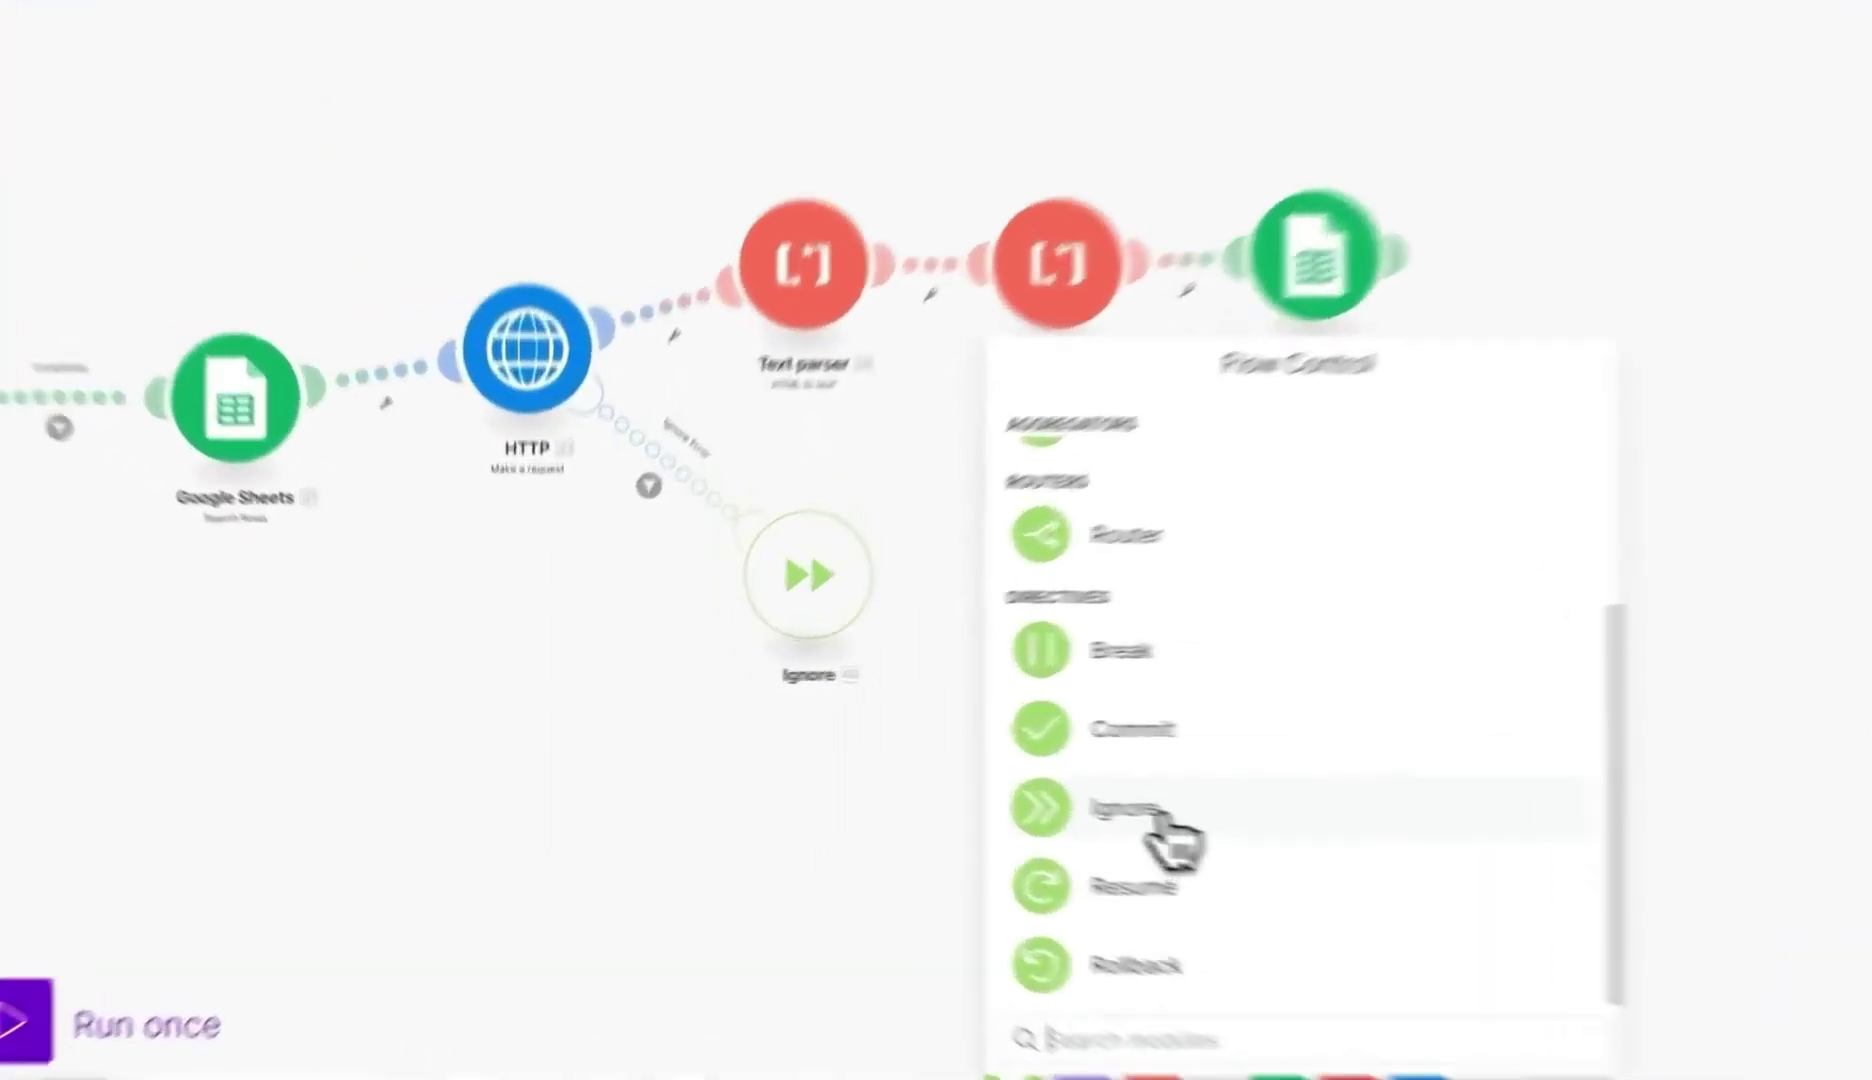
pyautogui.click(912, 775)
pyautogui.moveTo(1278, 758); pyautogui.dragTo(1256, 733)
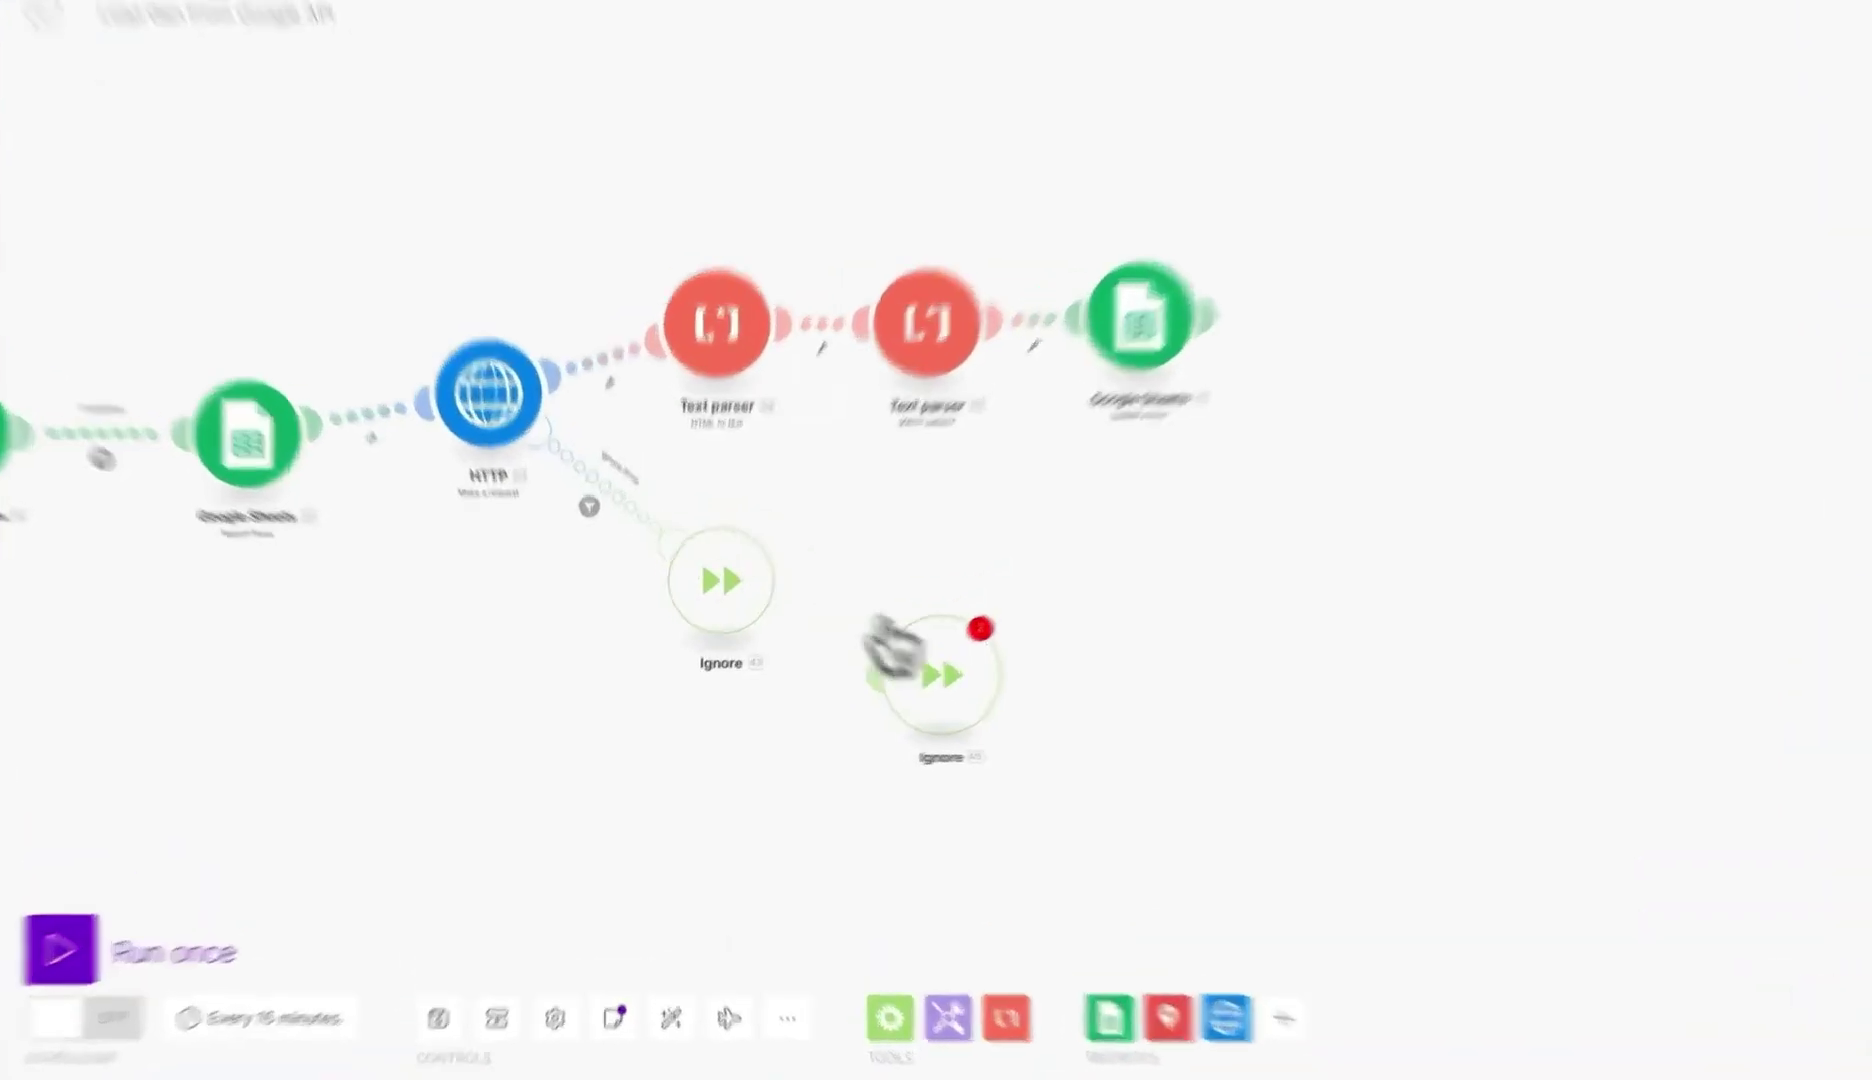
pyautogui.rightClick(965, 675)
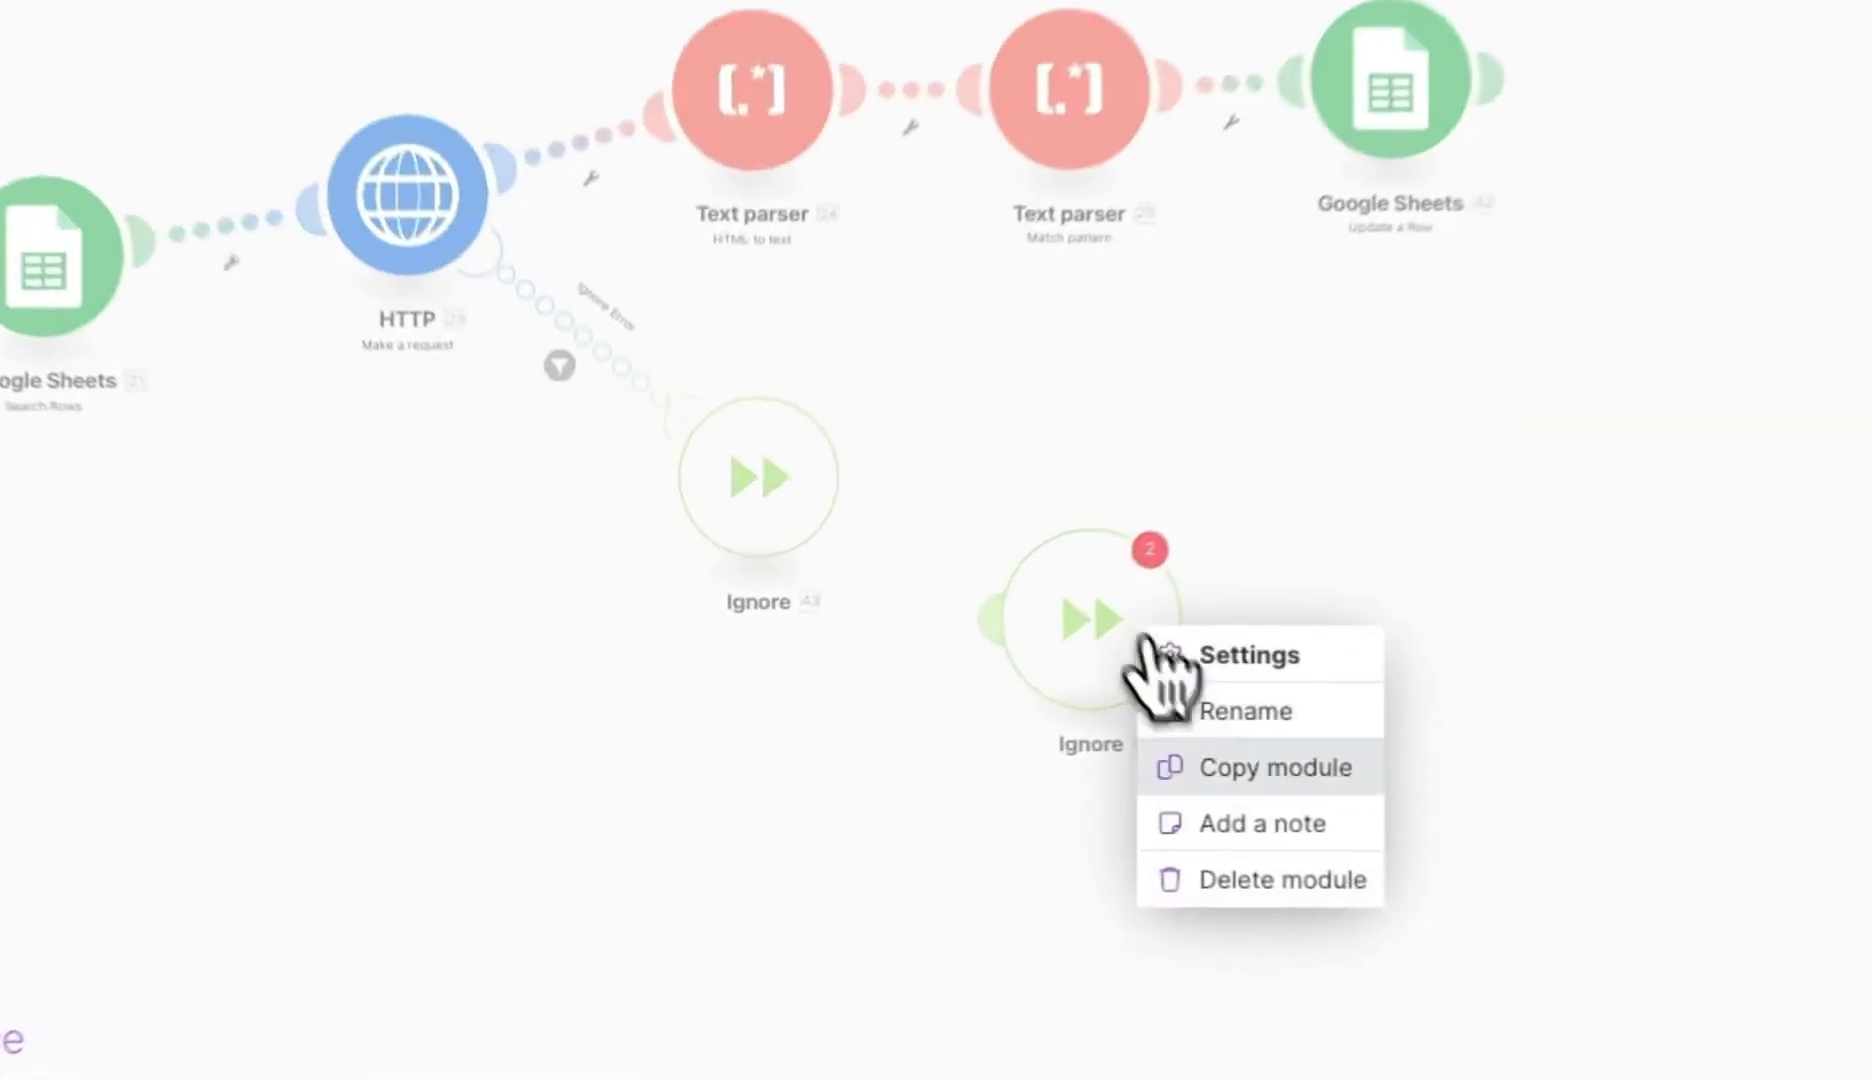
pyautogui.click(1090, 835)
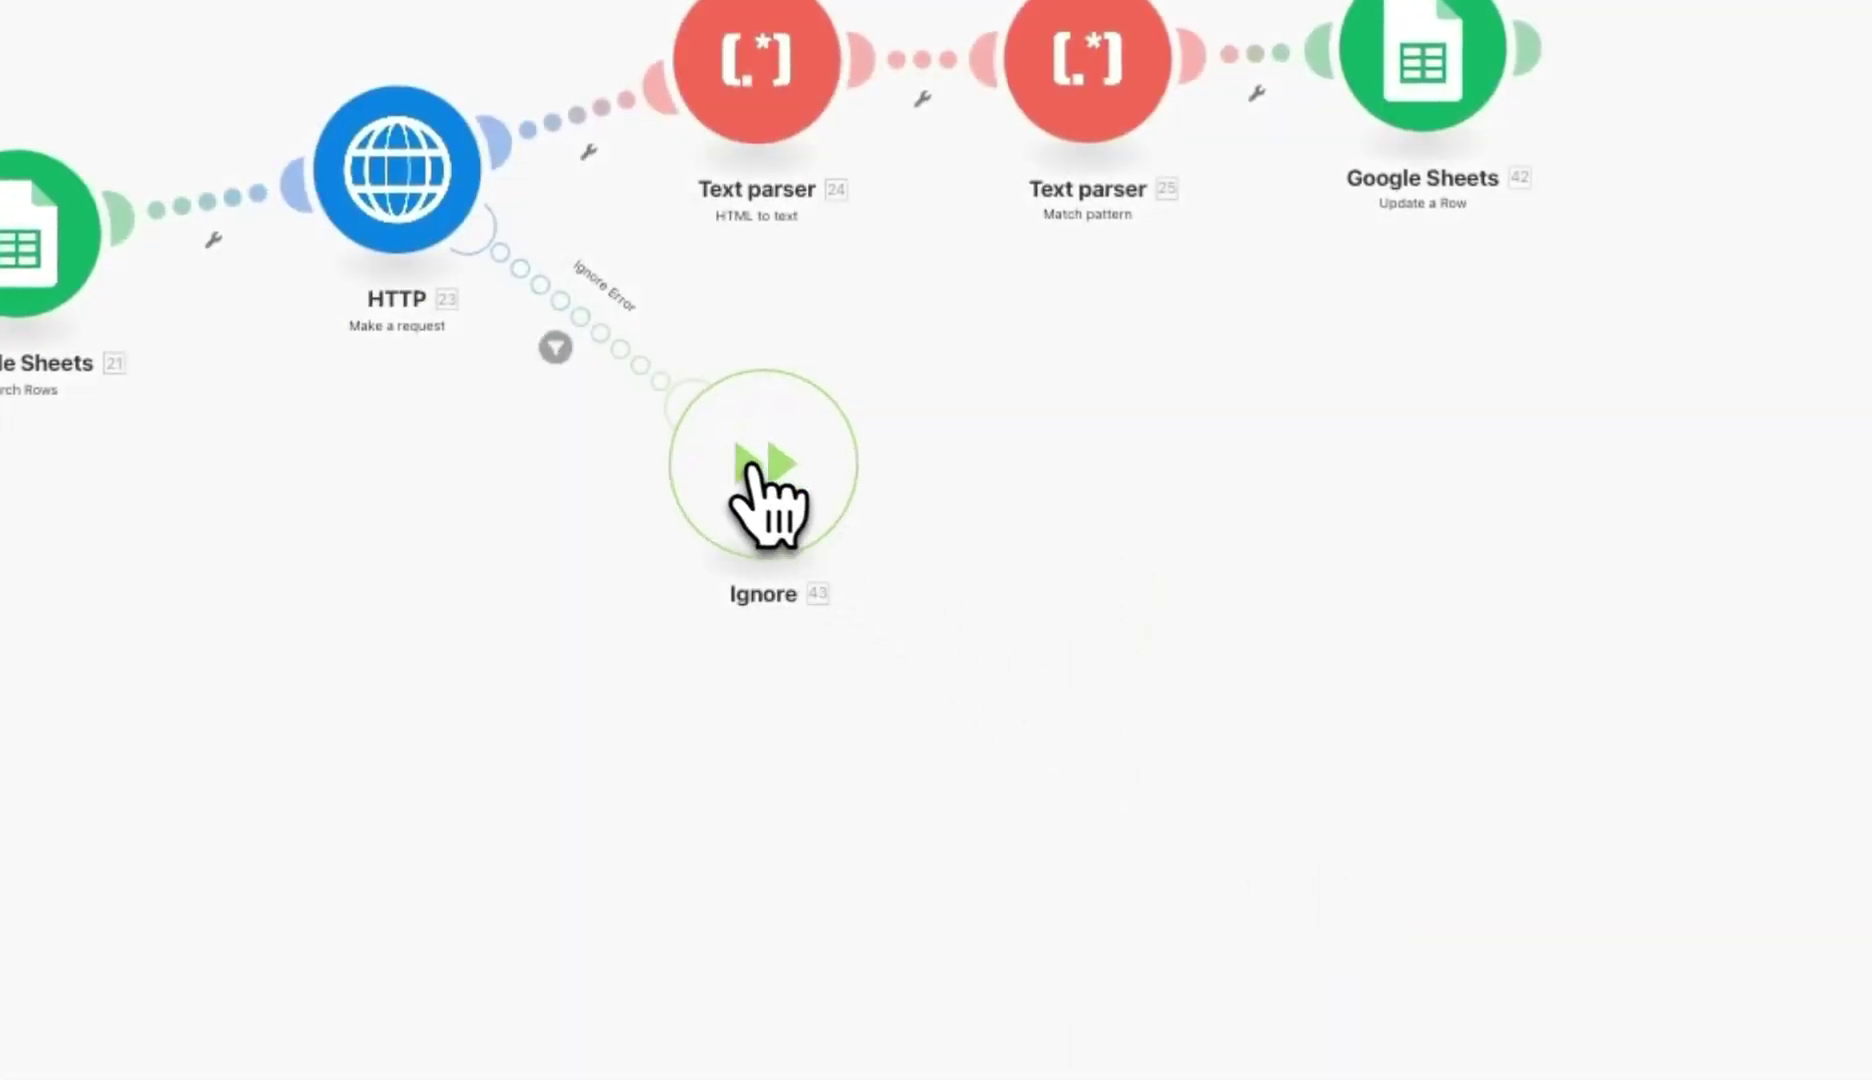
# Review the error type condition of the Ignore Error filter on the HTTP module's error route, and save it.
pyautogui.click(598, 318)
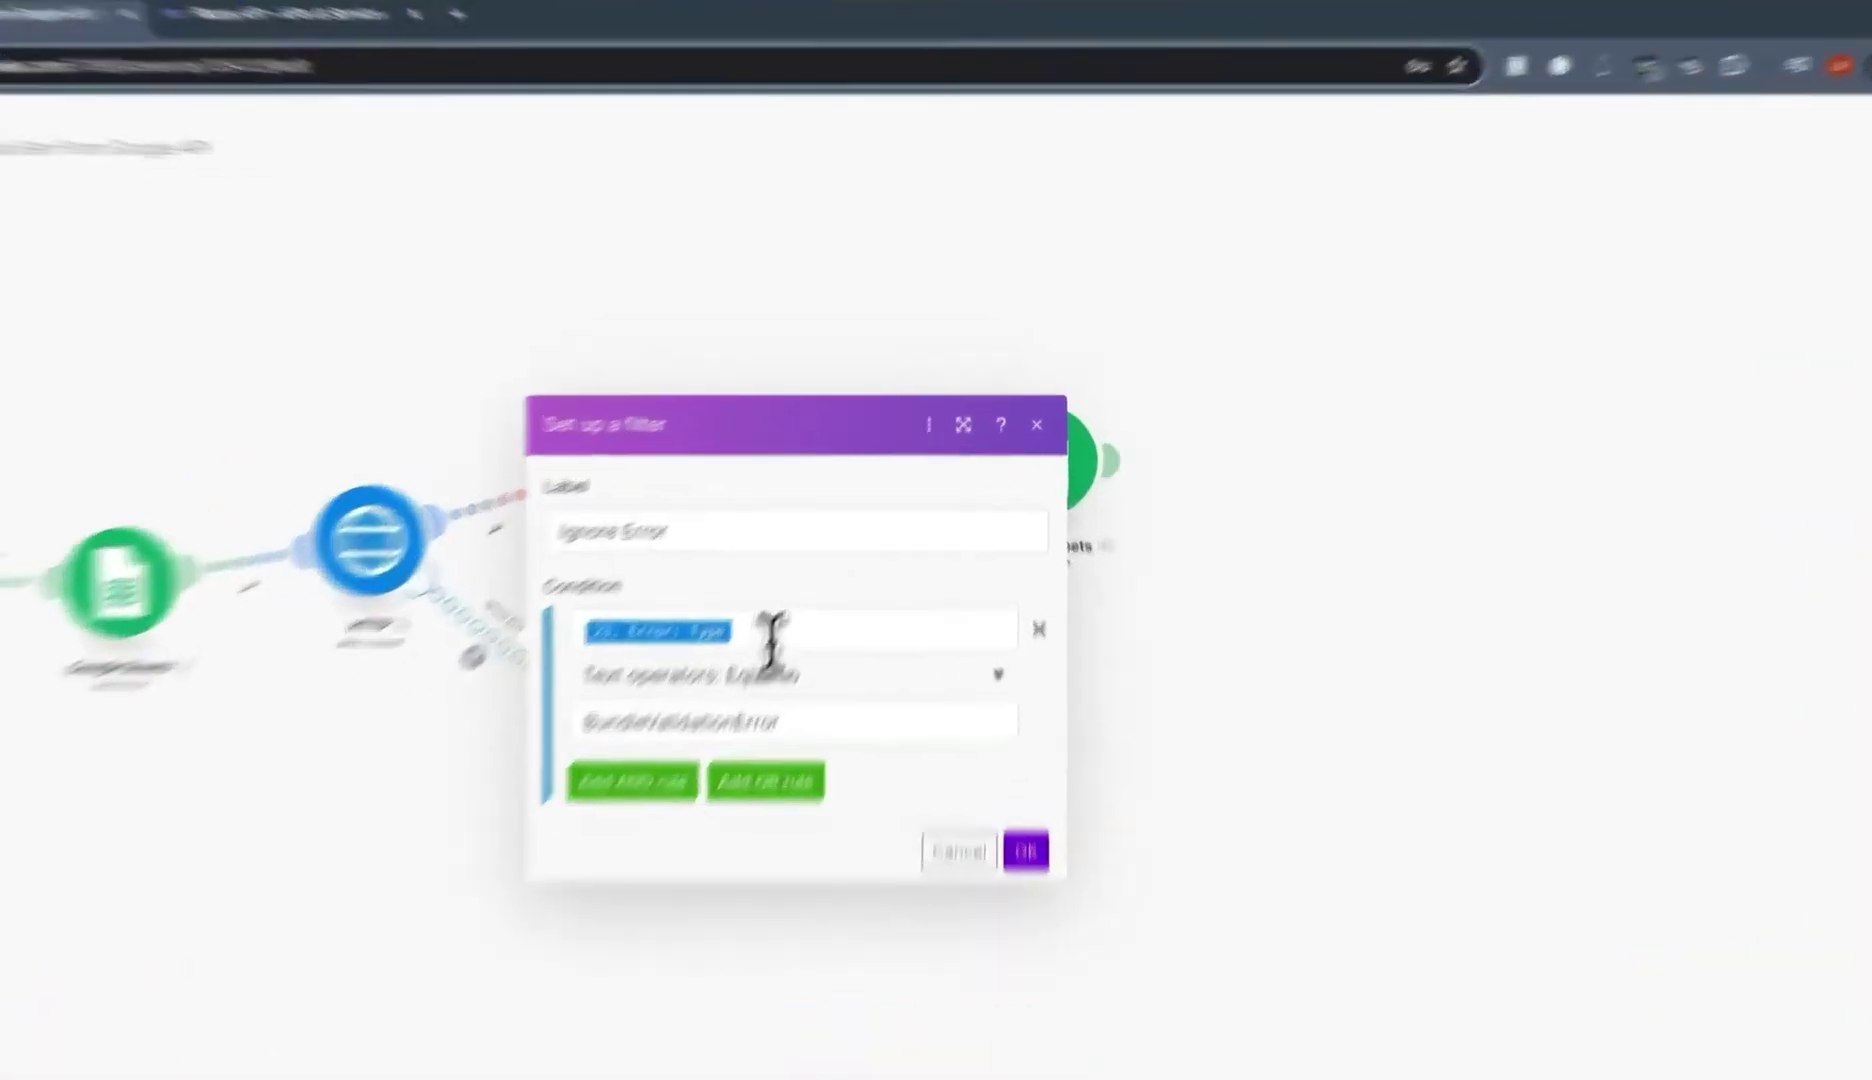
pyautogui.click(827, 544)
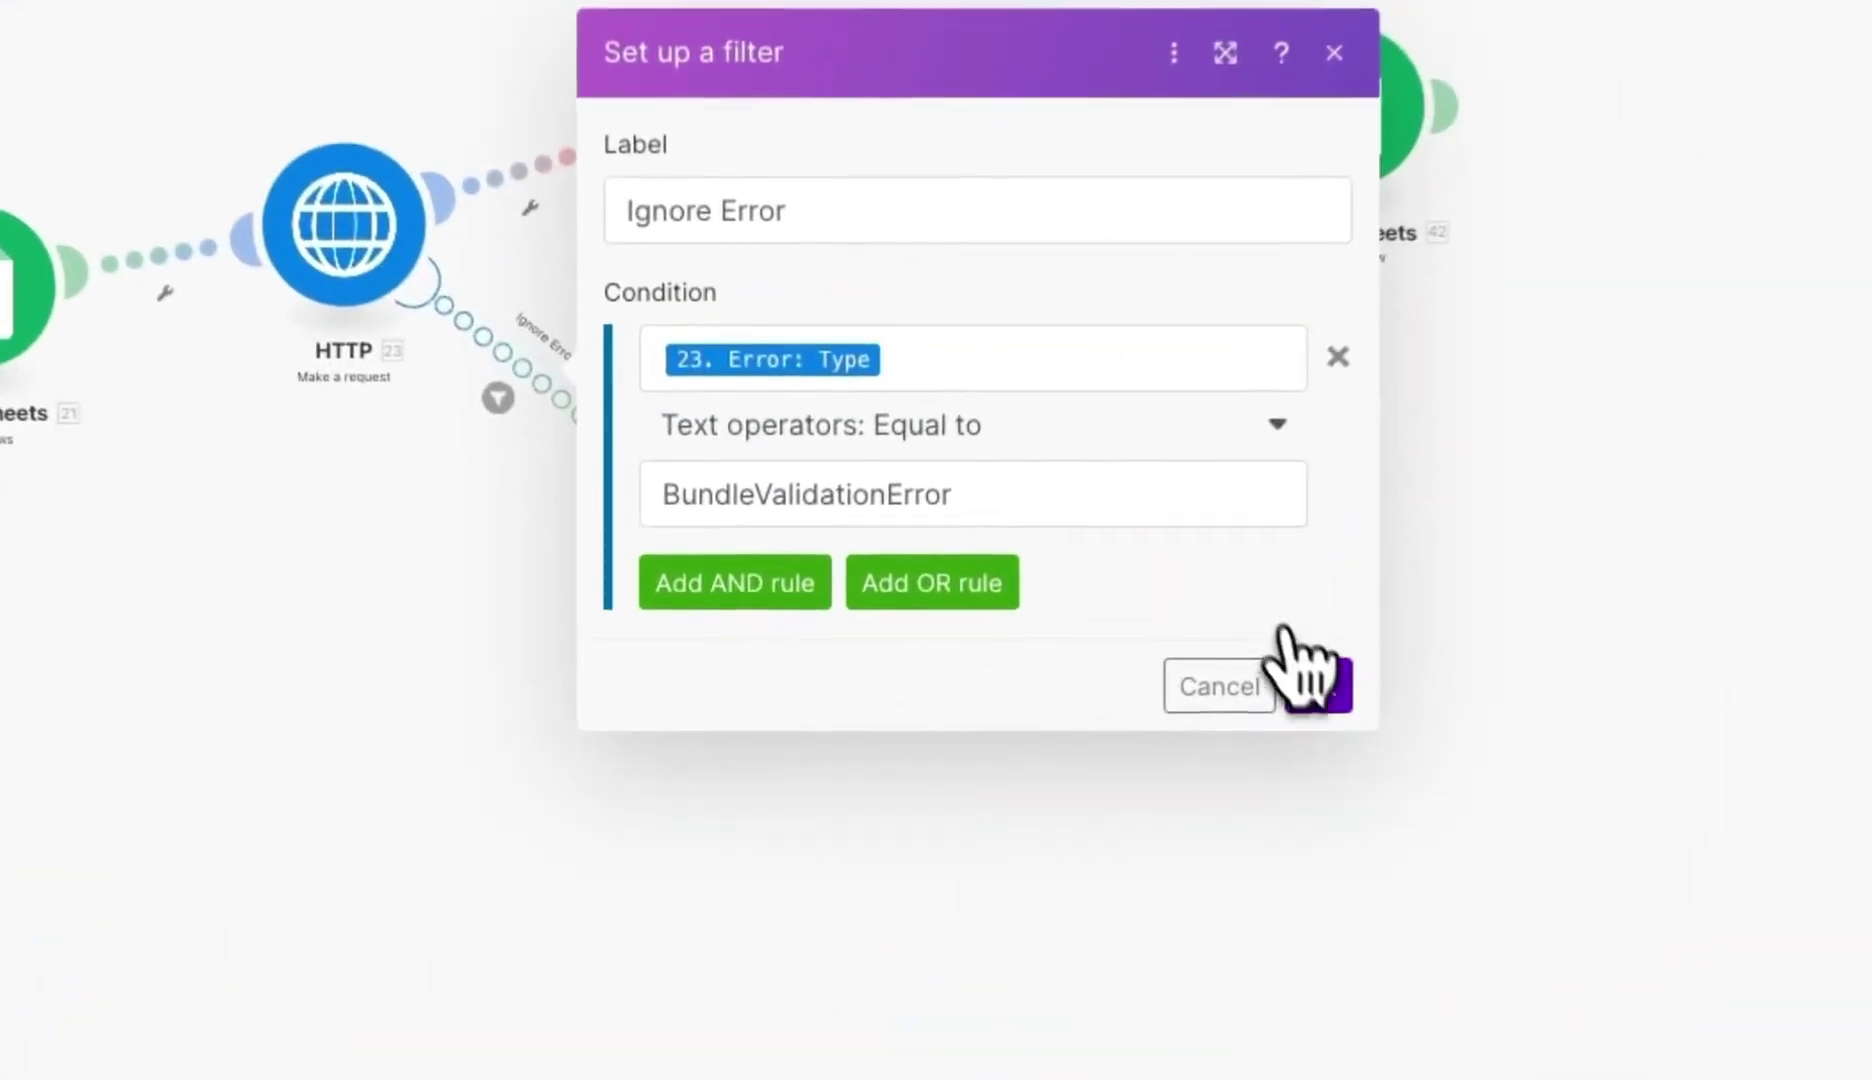
pyautogui.click(1020, 711)
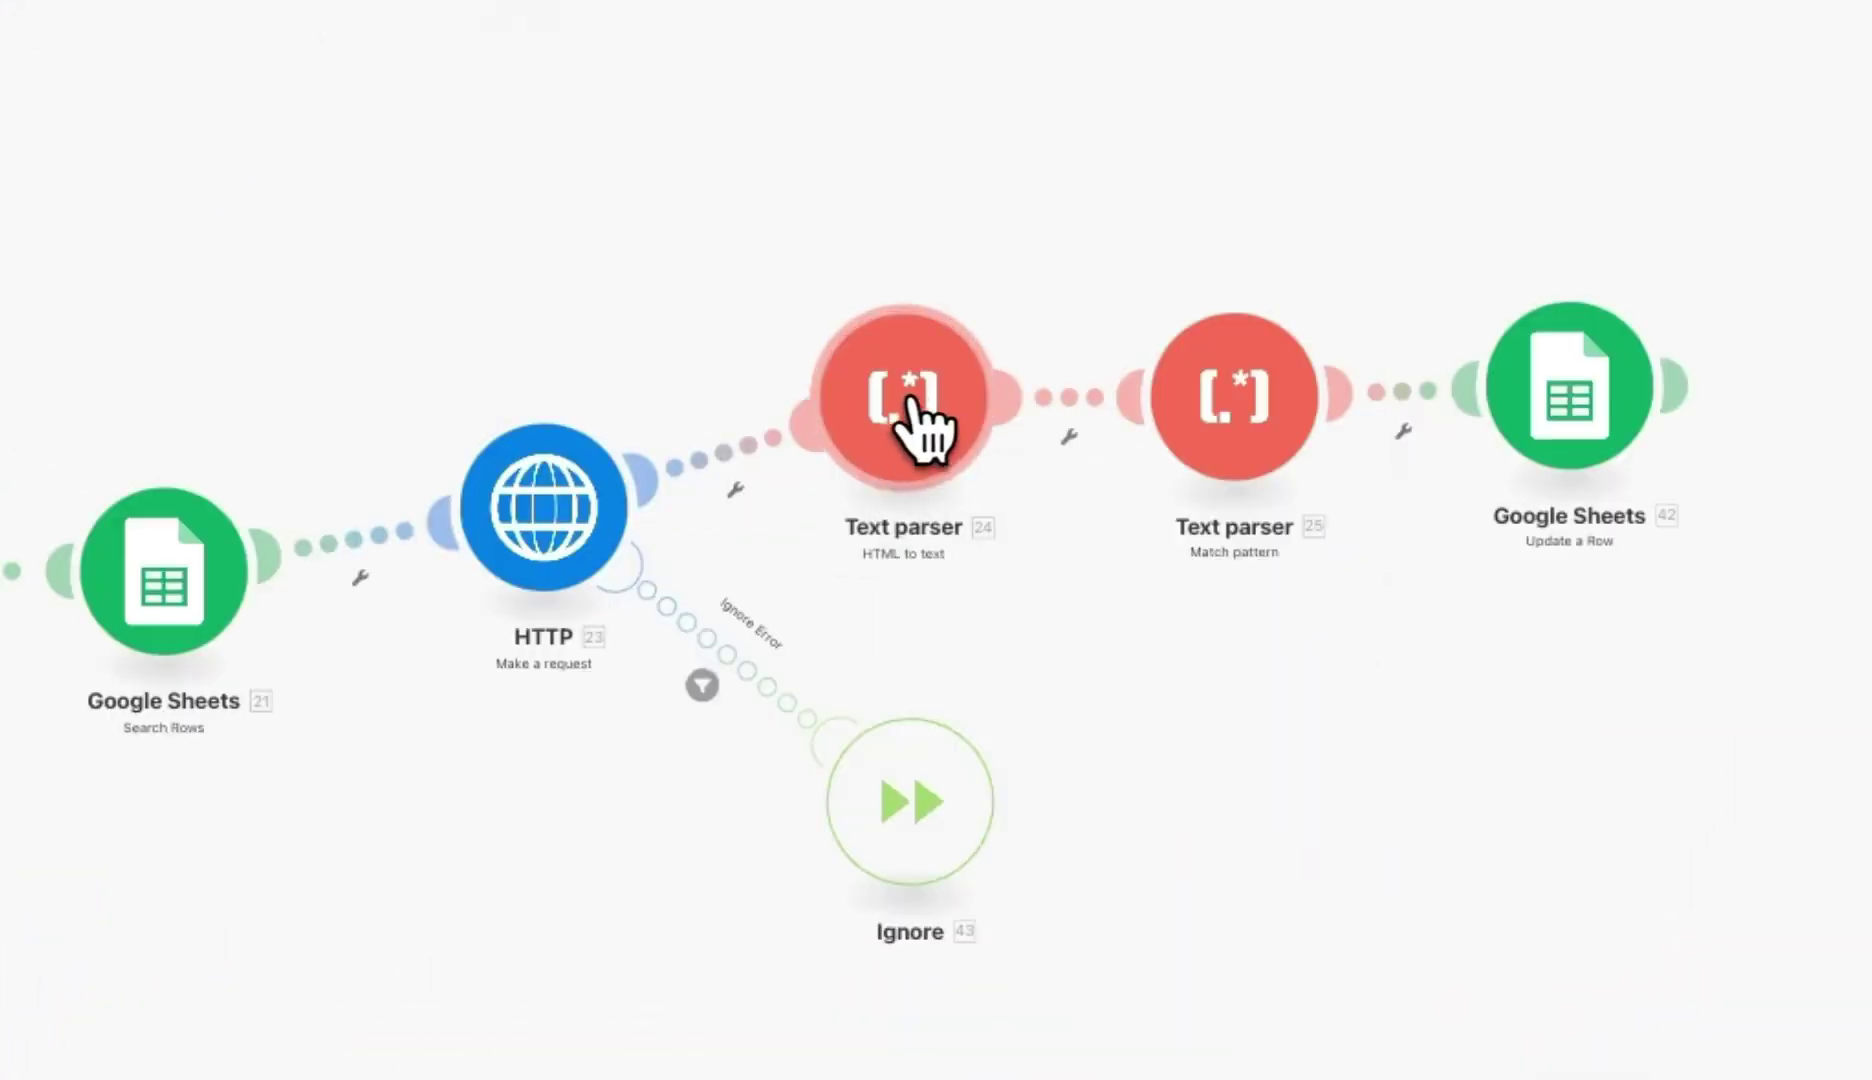
# Review the HTML to text module's HTML mapping against the data items available from the HTTP request, and save it.
pyautogui.click(905, 405)
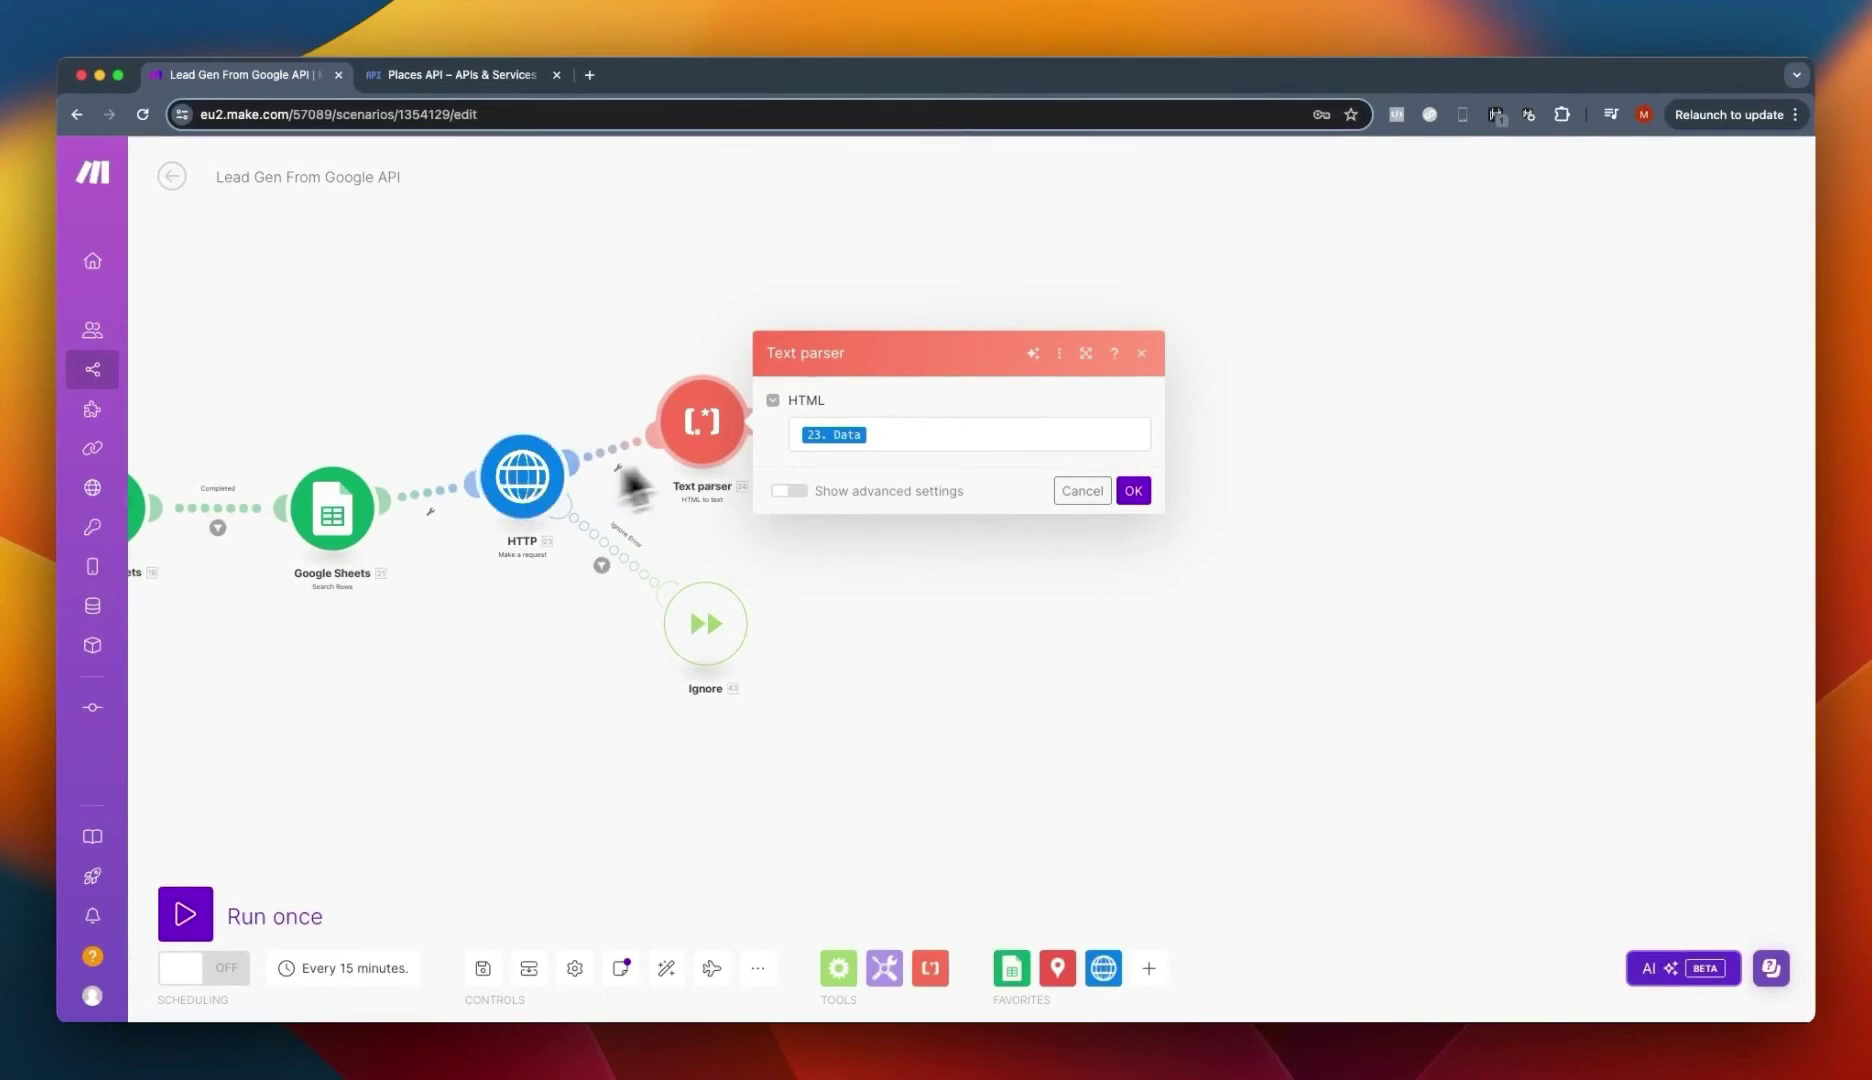
pyautogui.click(910, 437)
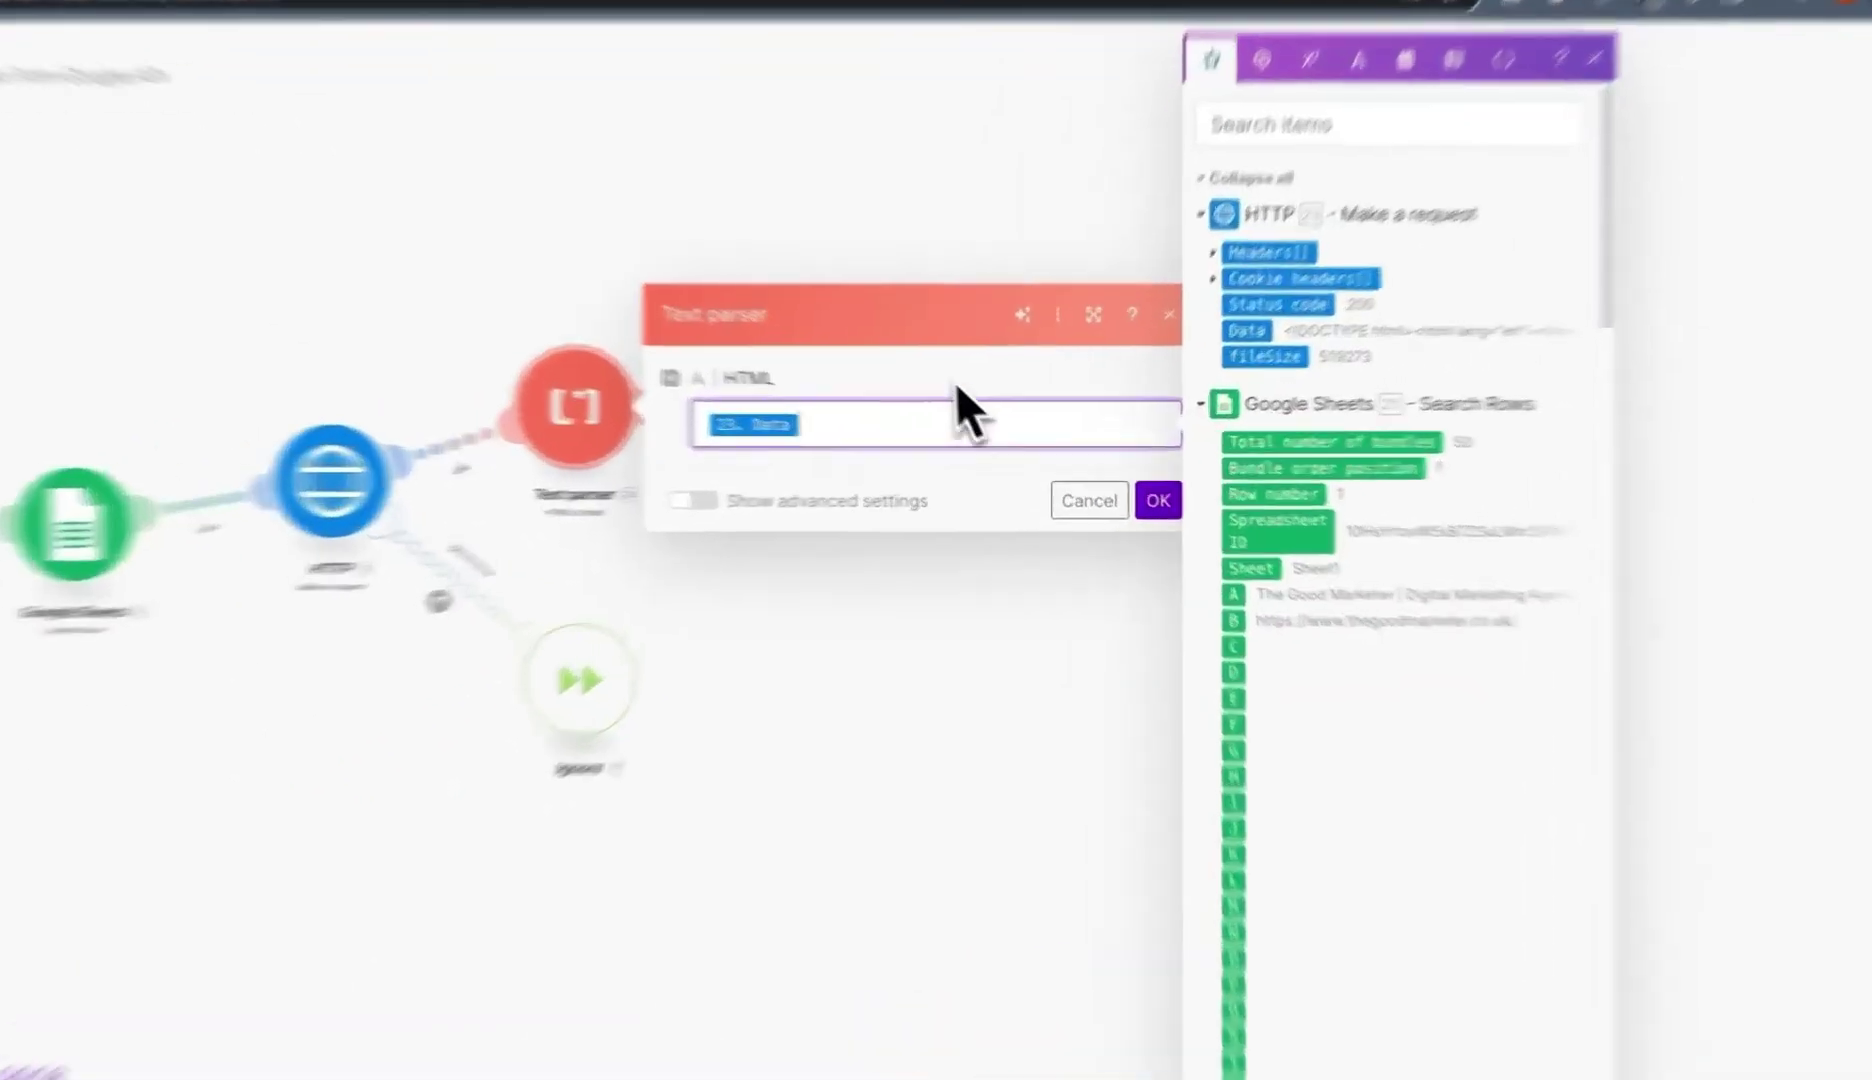
pyautogui.click(966, 414)
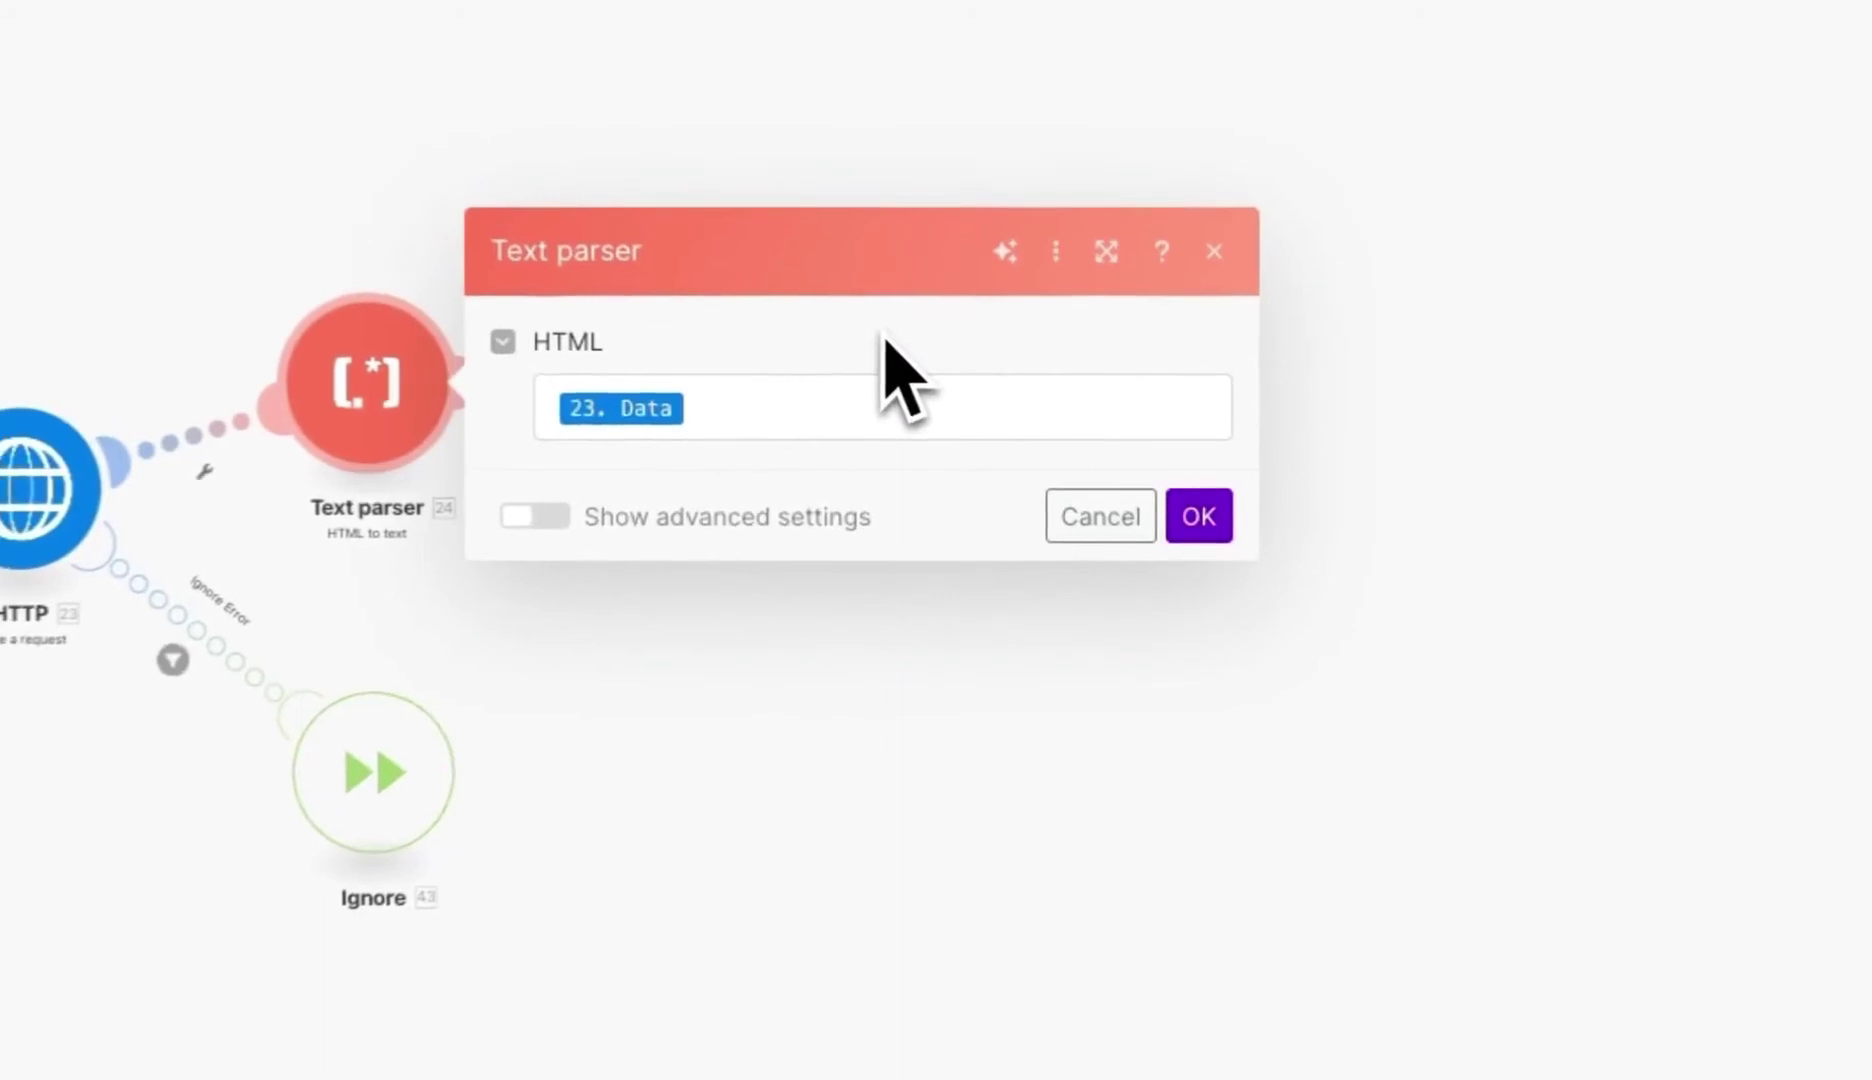
pyautogui.click(1205, 520)
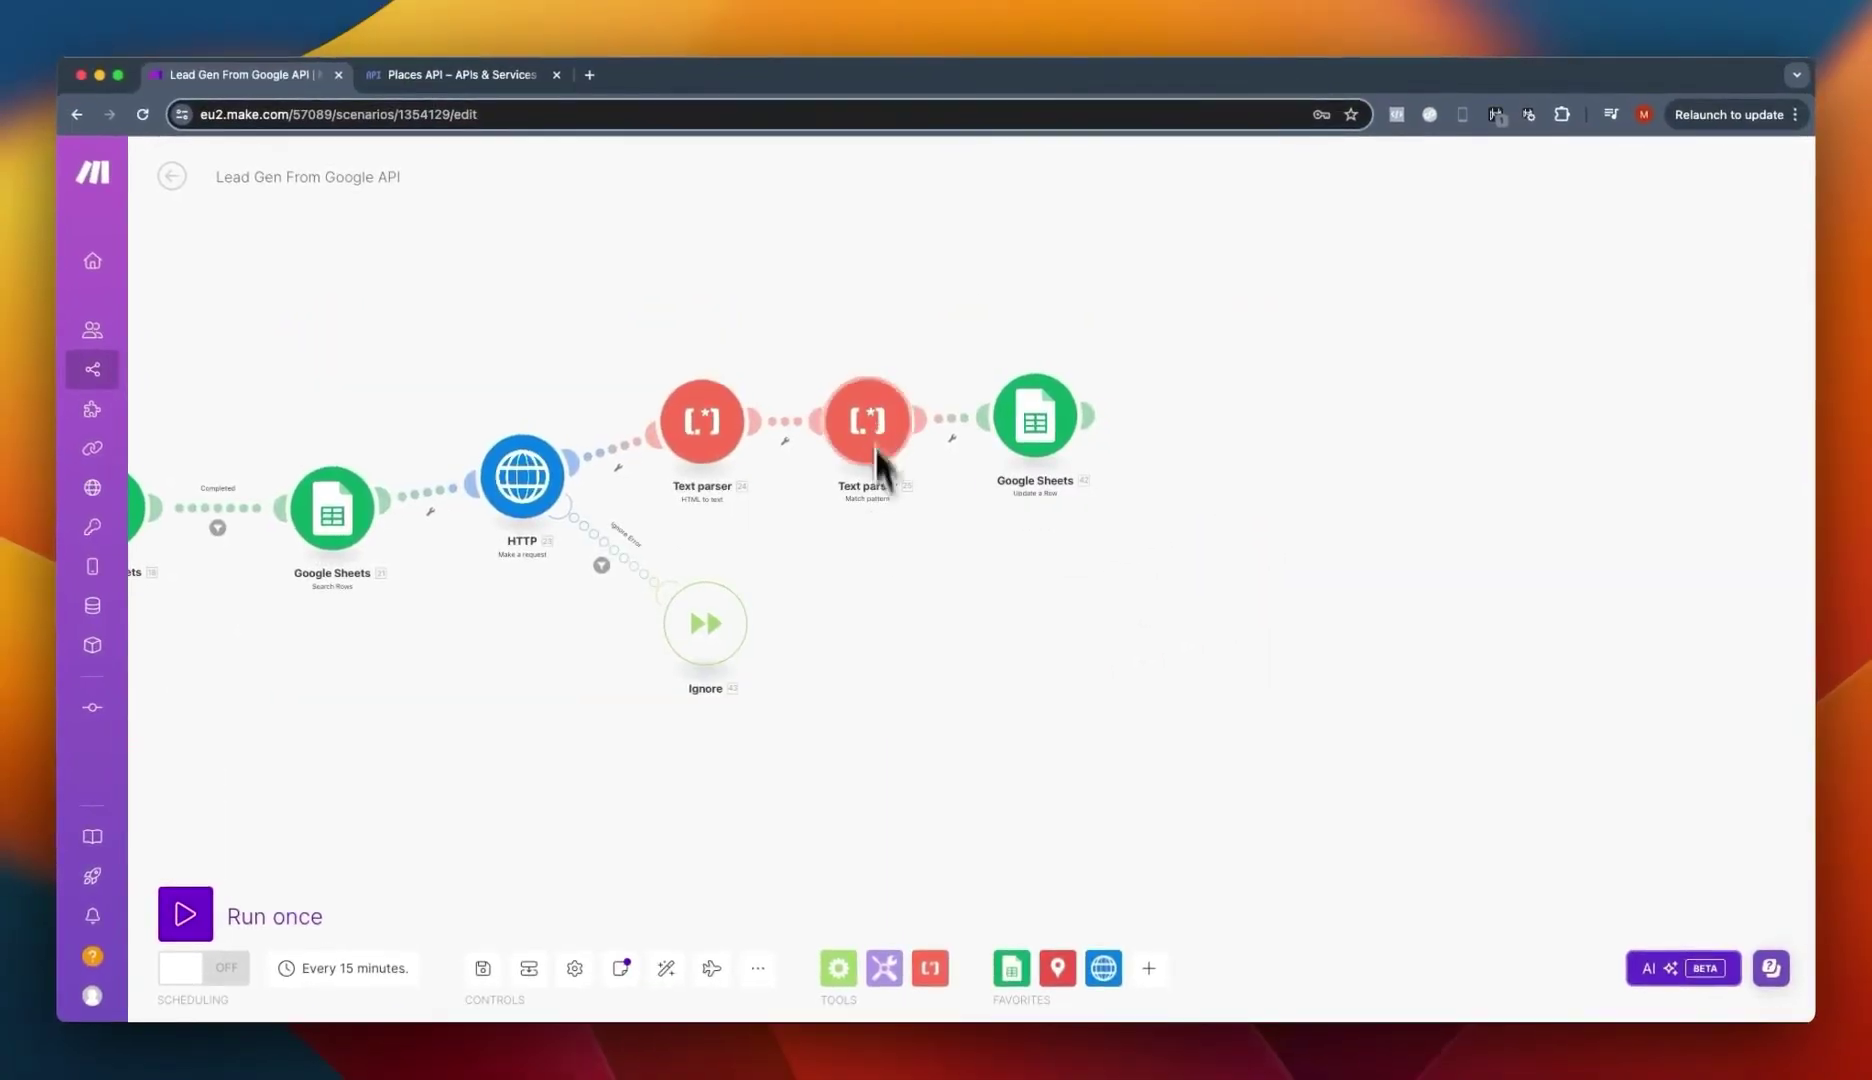
# Browse the Text parser transformers, including HTML to text and Match pattern, and close the list without adding one.
pyautogui.click(930, 967)
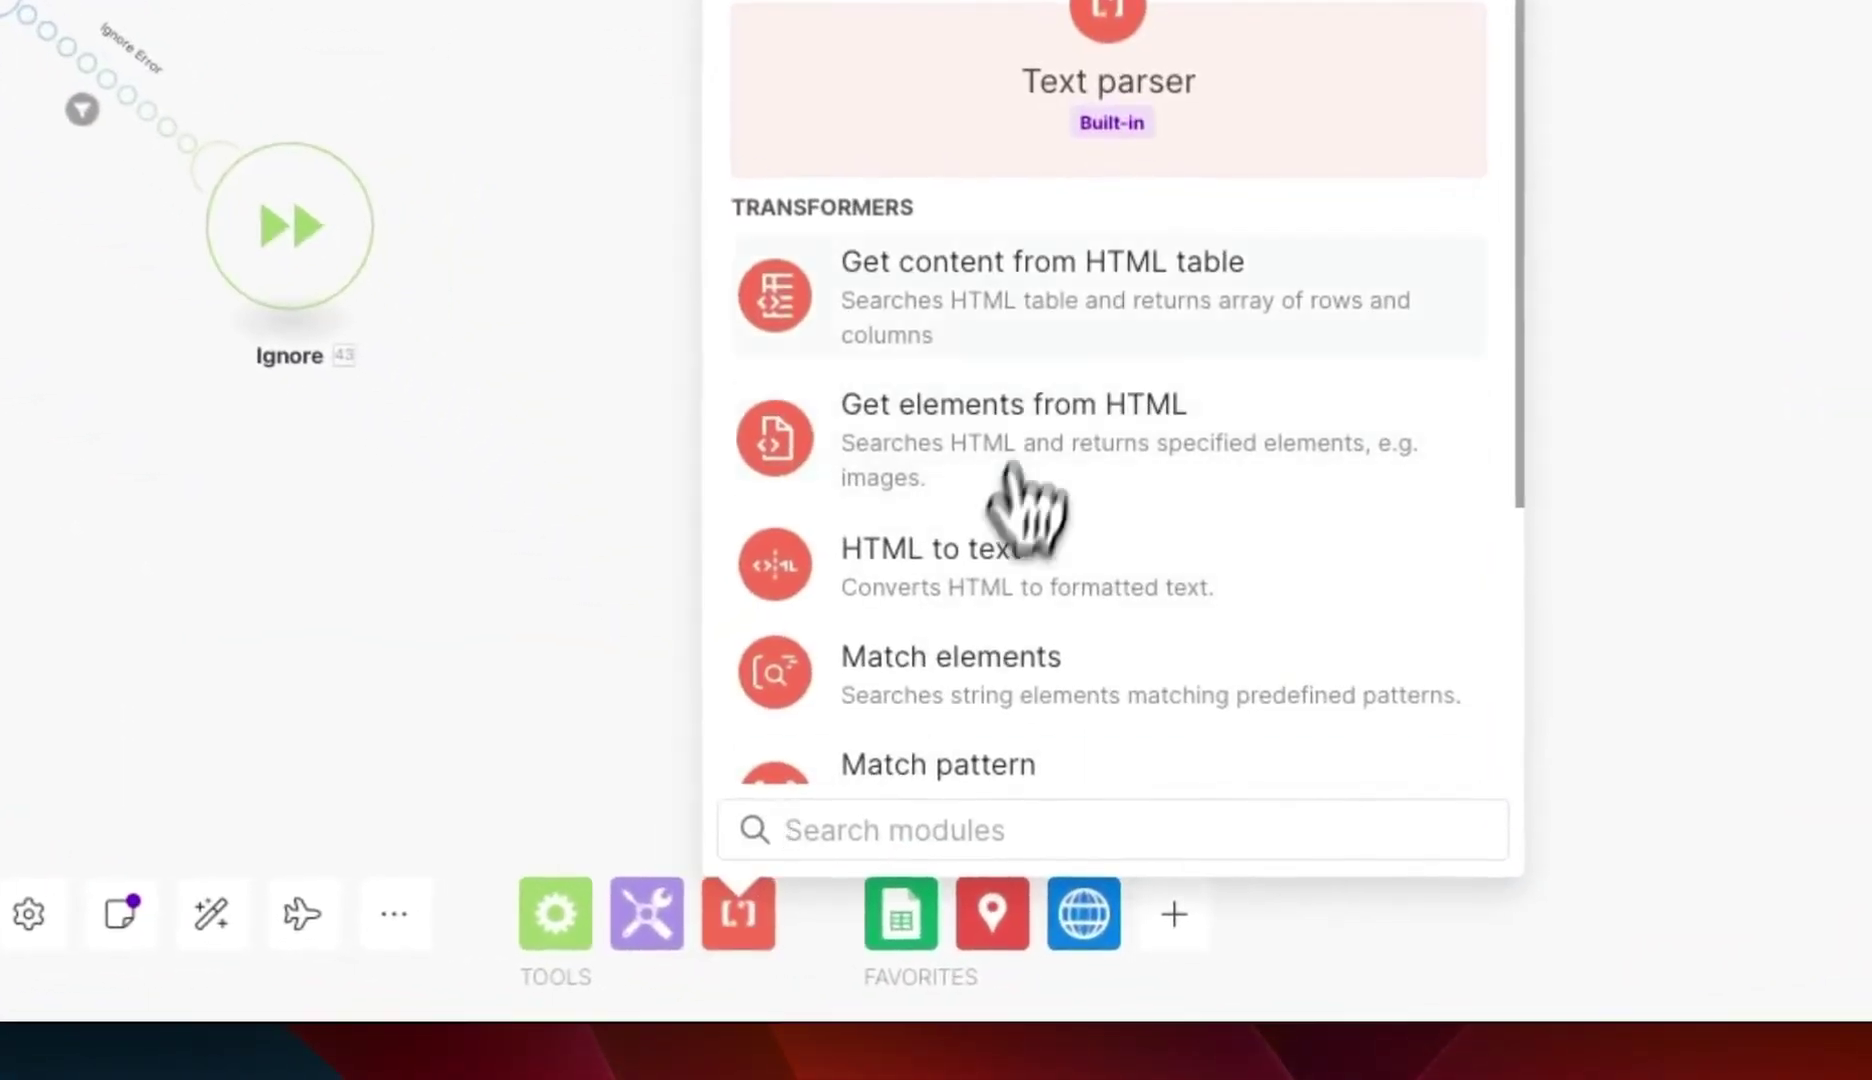
pyautogui.scroll(-3, 1005, 500)
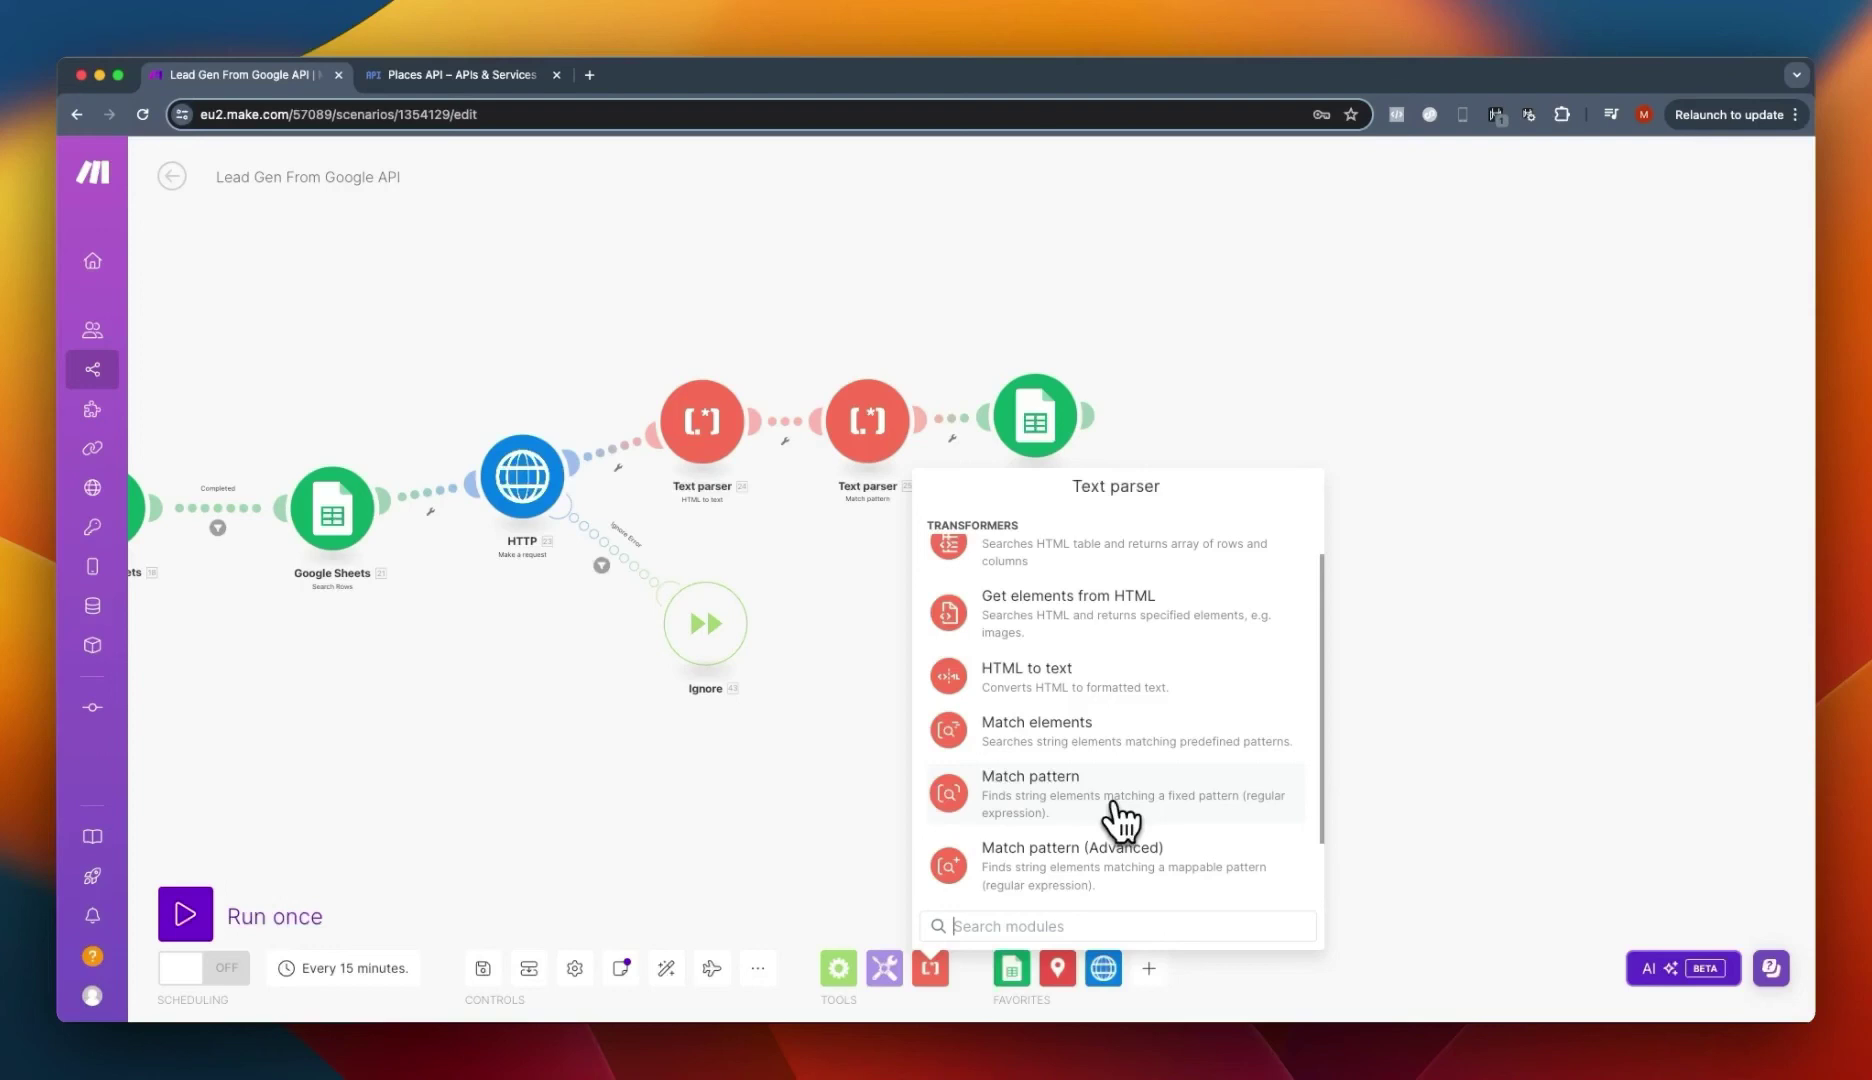
pyautogui.click(840, 610)
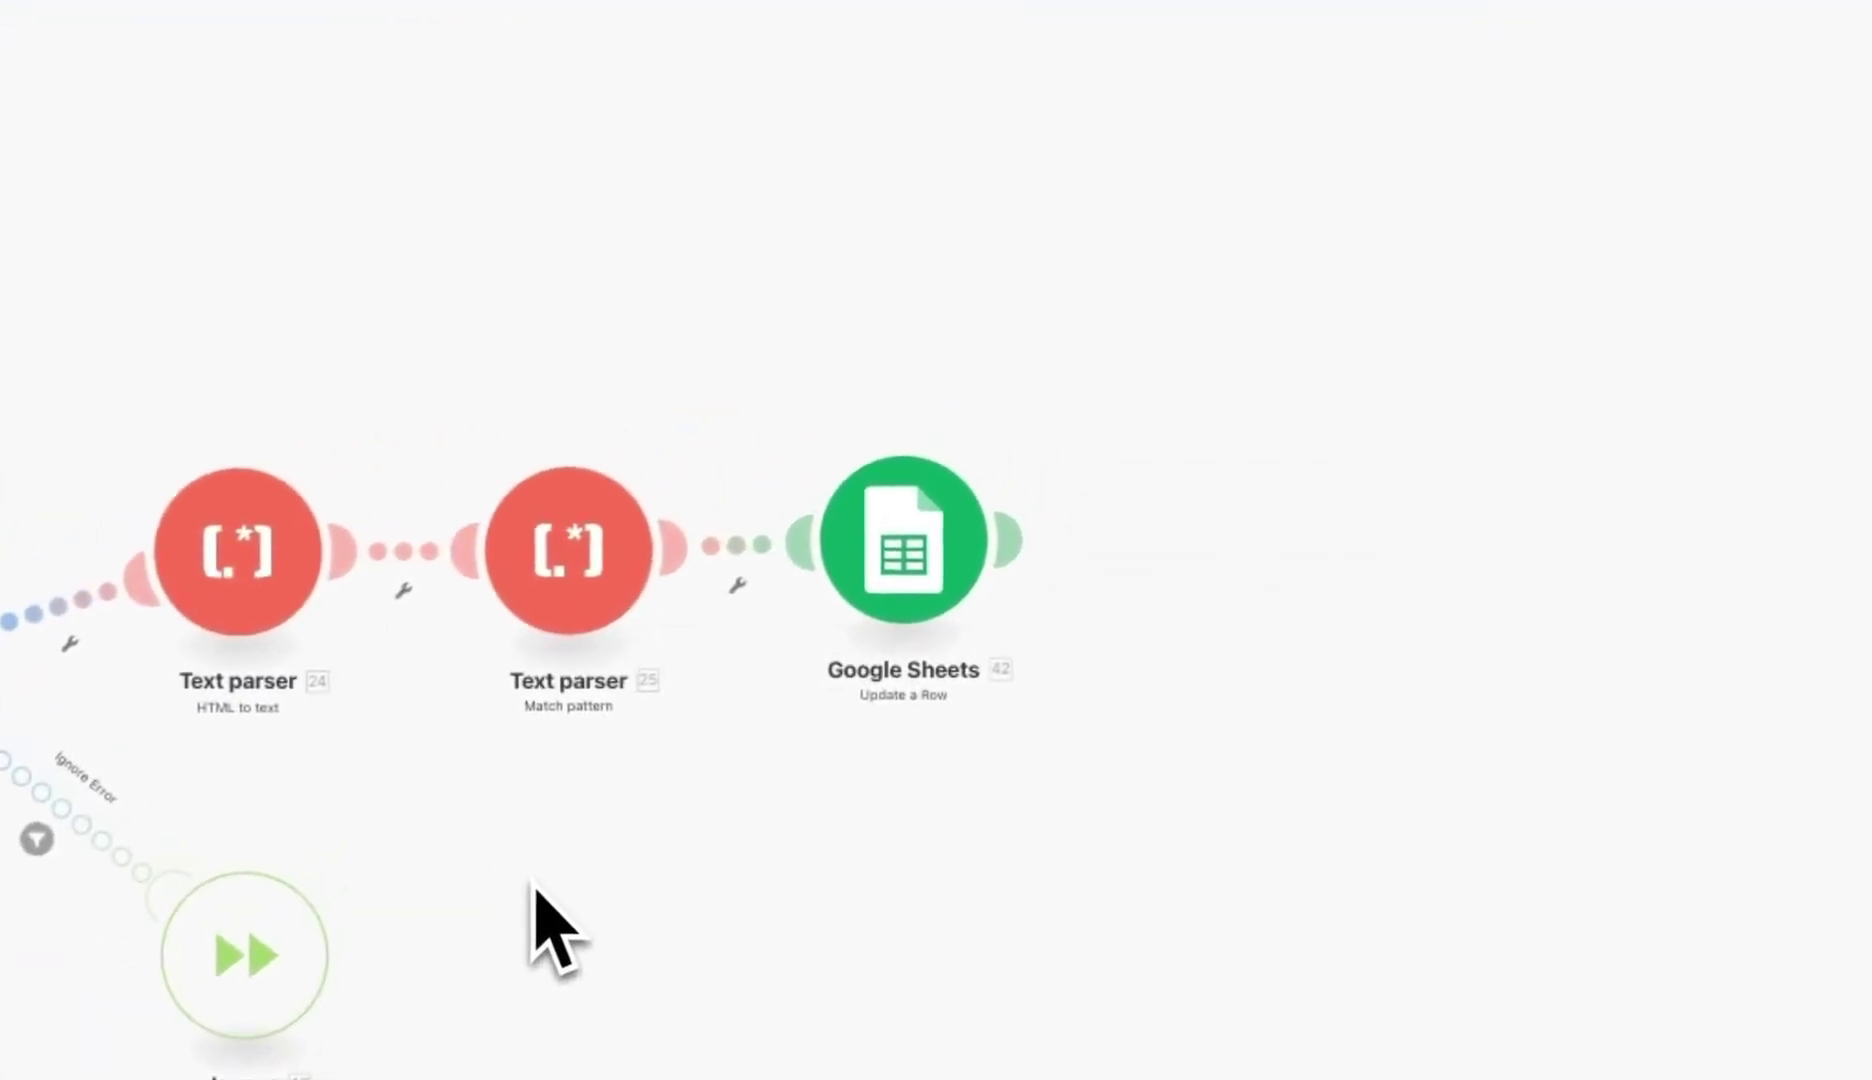
# Examine the email regular expression in the Match pattern text parser's settings, and close the module.
pyautogui.click(583, 597)
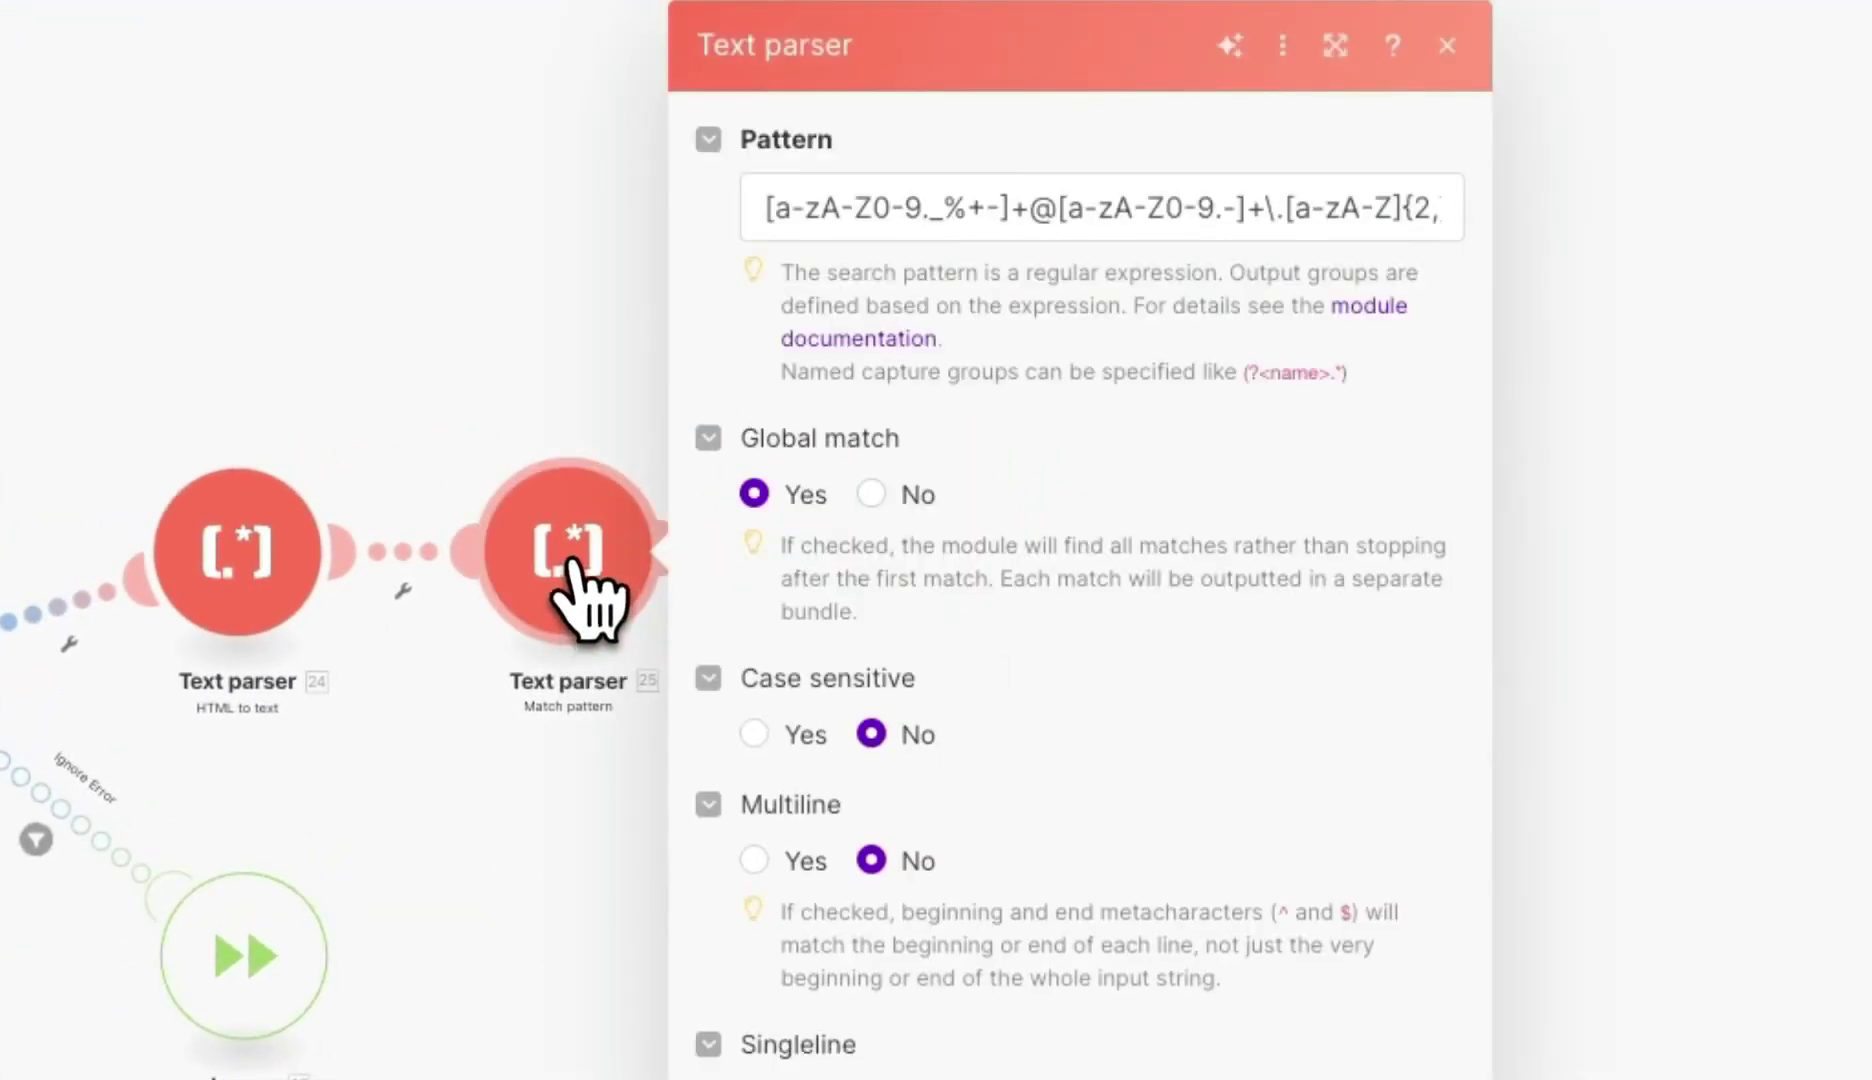
pyautogui.click(773, 208)
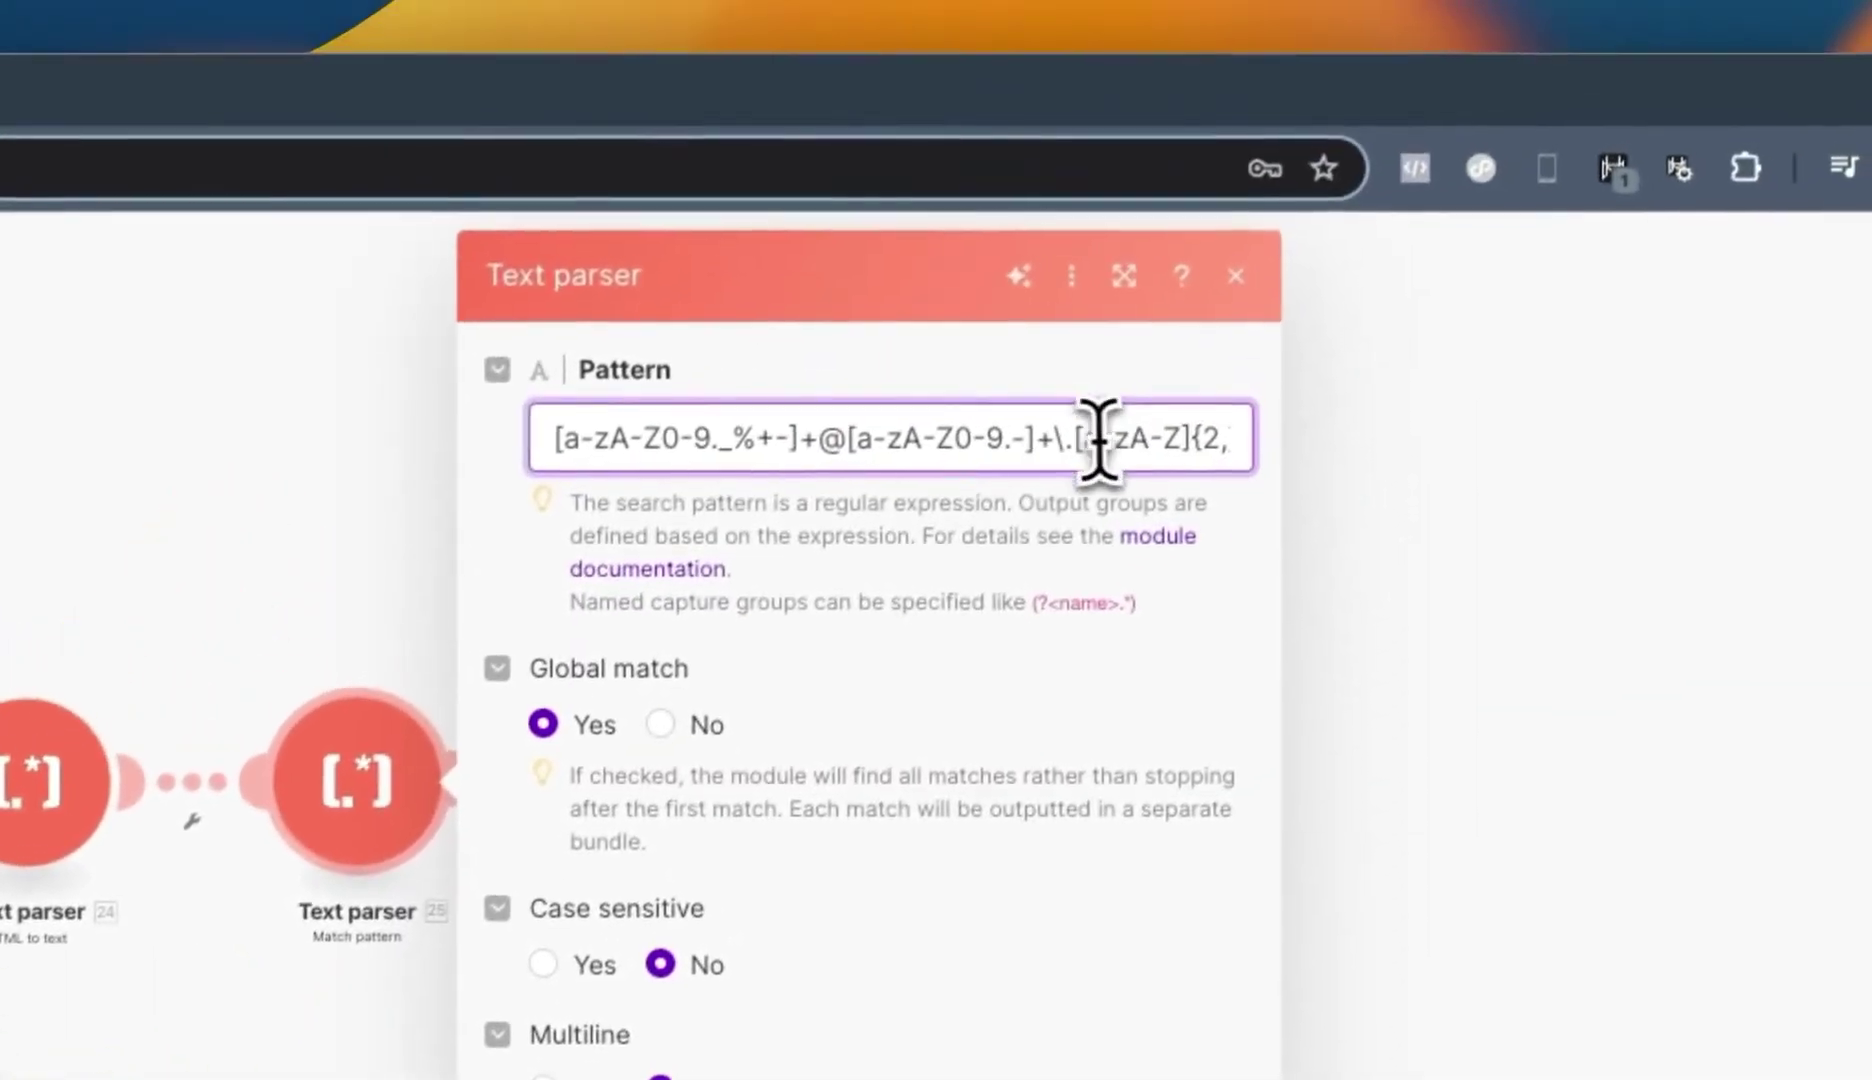
pyautogui.moveTo(690, 436); pyautogui.dragTo(1254, 468)
pyautogui.click(1172, 440)
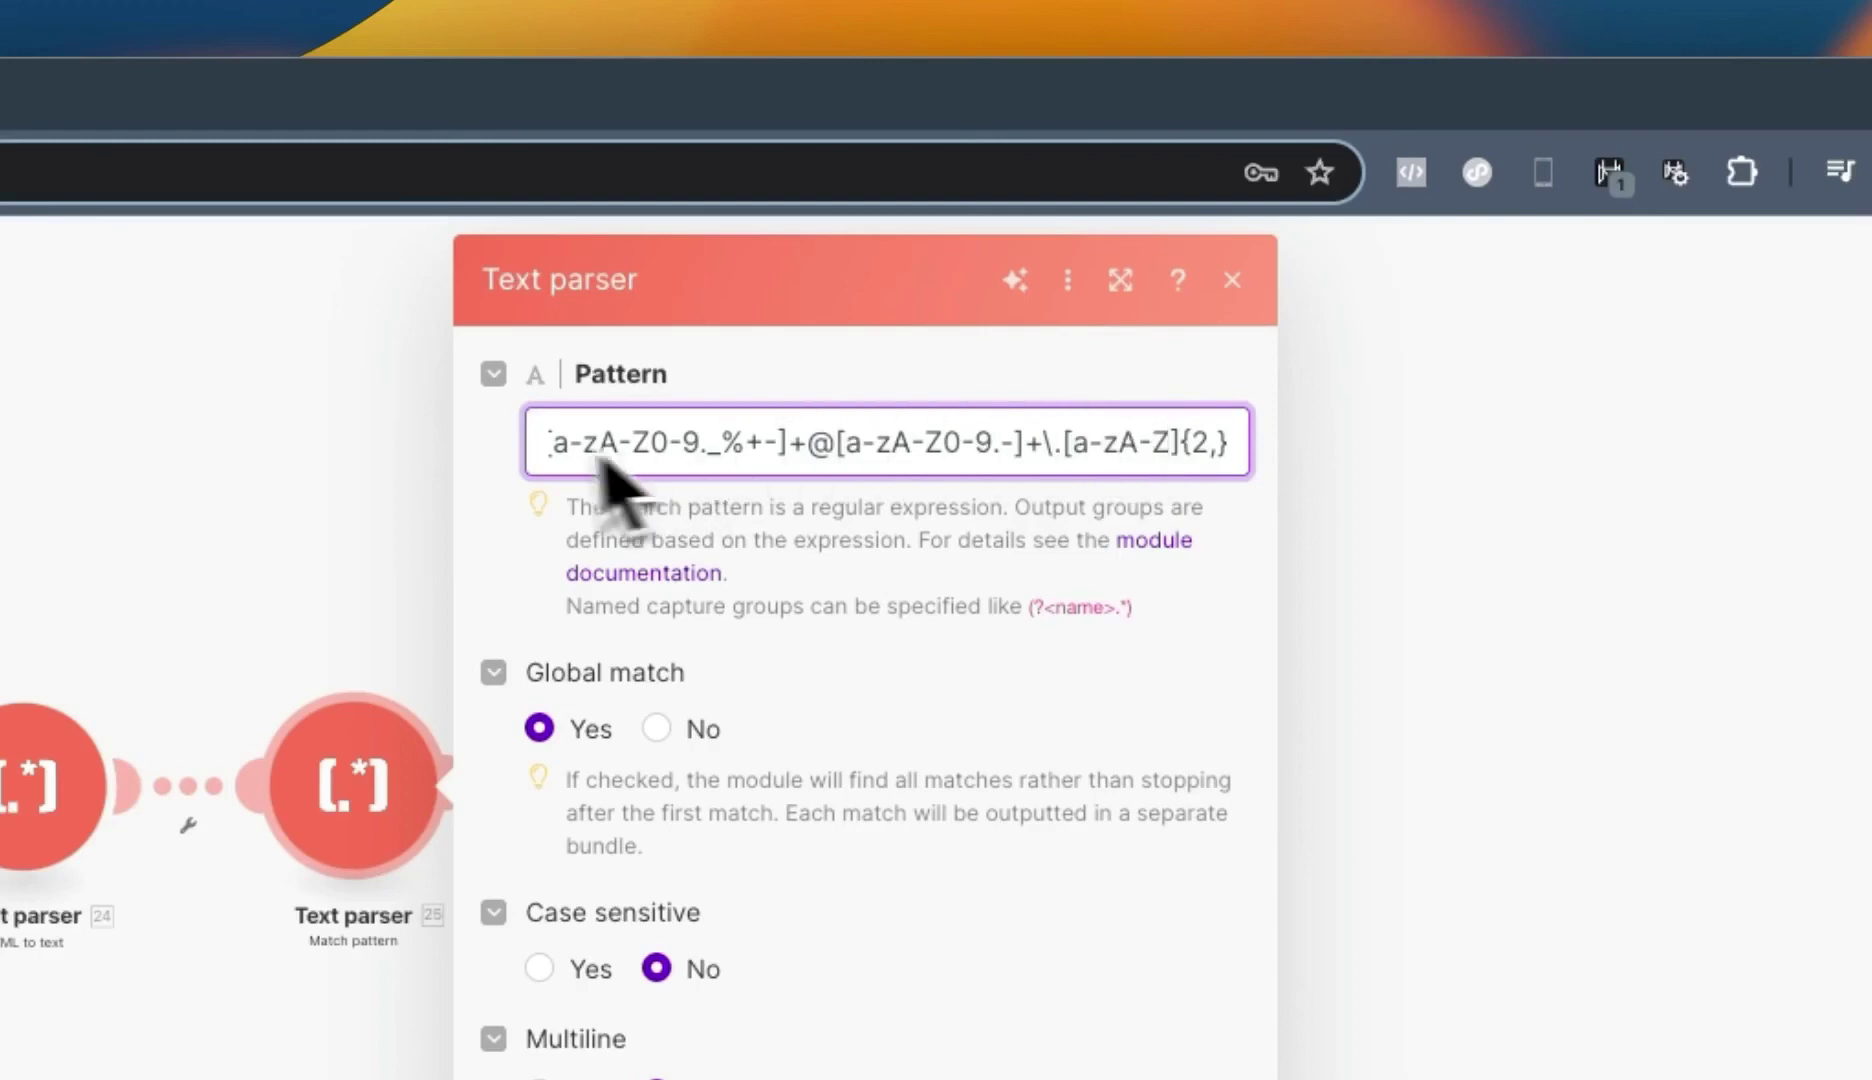
pyautogui.moveTo(862, 440); pyautogui.dragTo(1296, 482)
pyautogui.click(1332, 550)
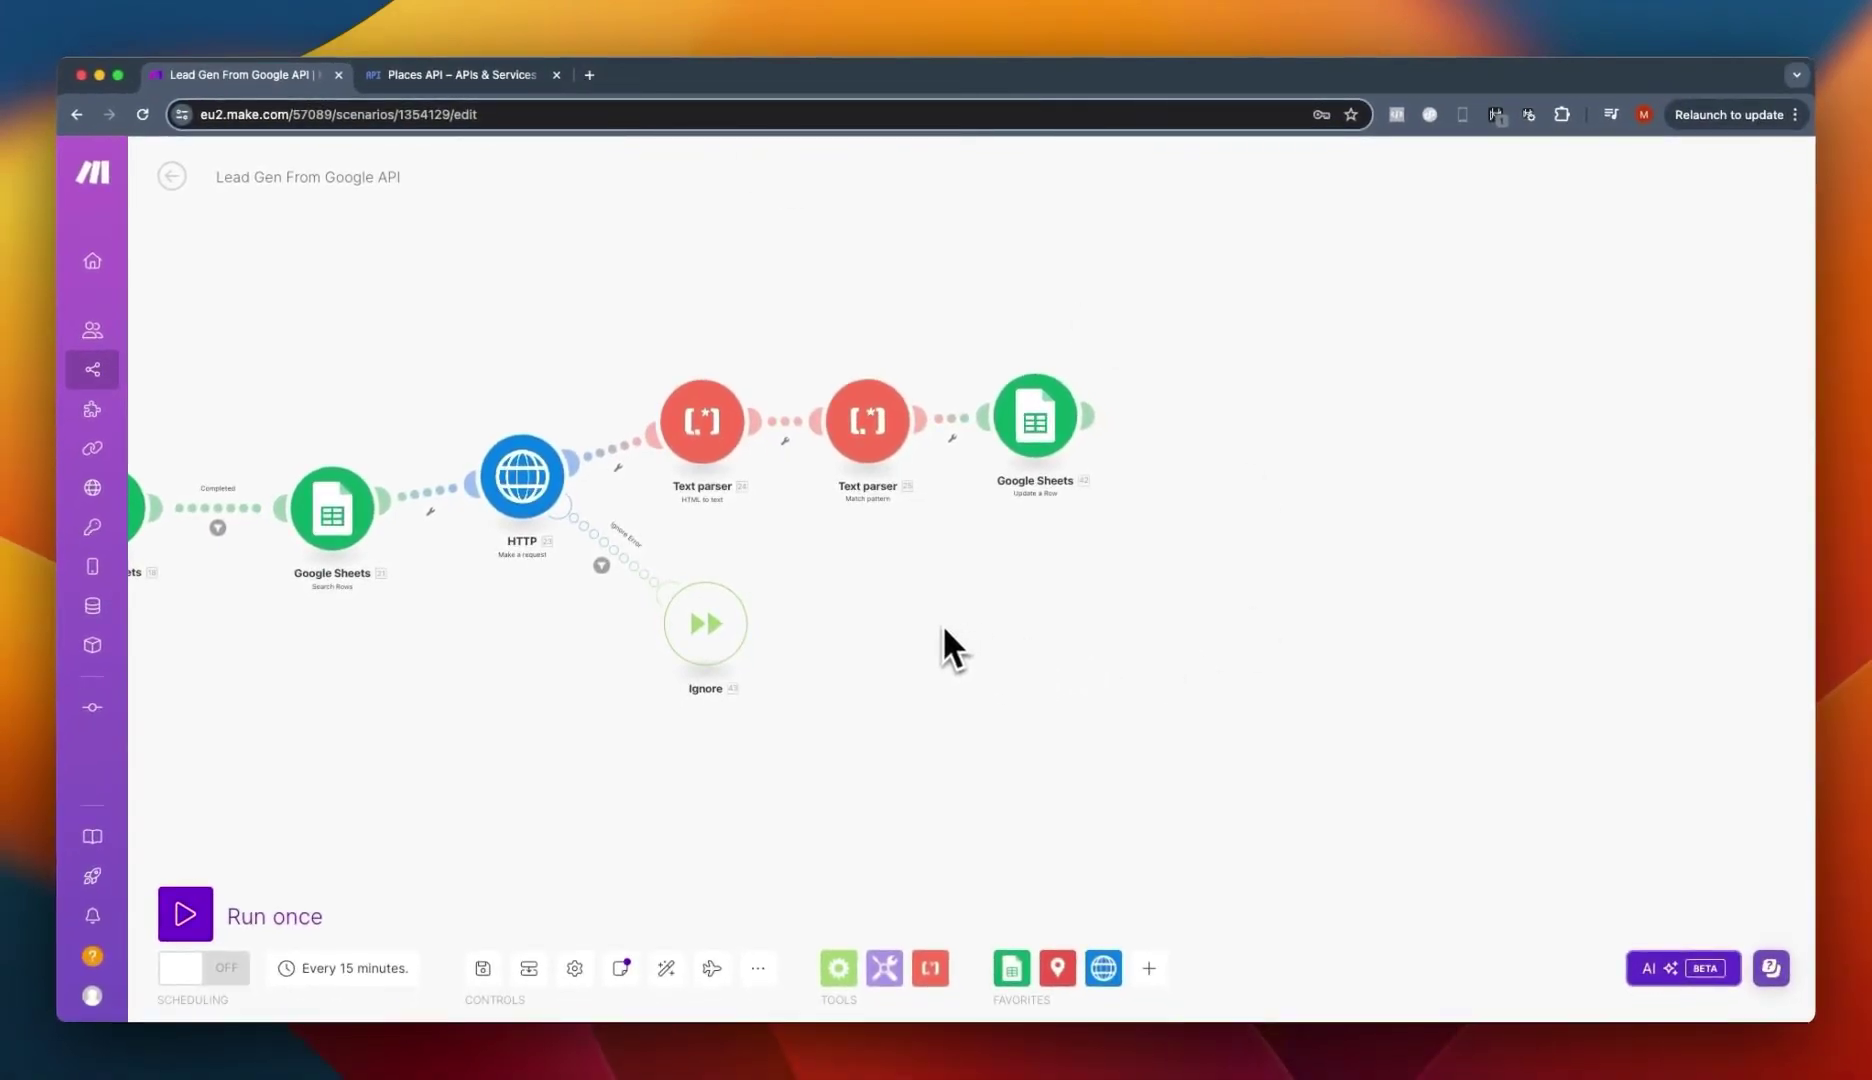
# Reopen the Match pattern module and examine its regular expression part by part, from the local part to the domain ending.
pyautogui.click(868, 436)
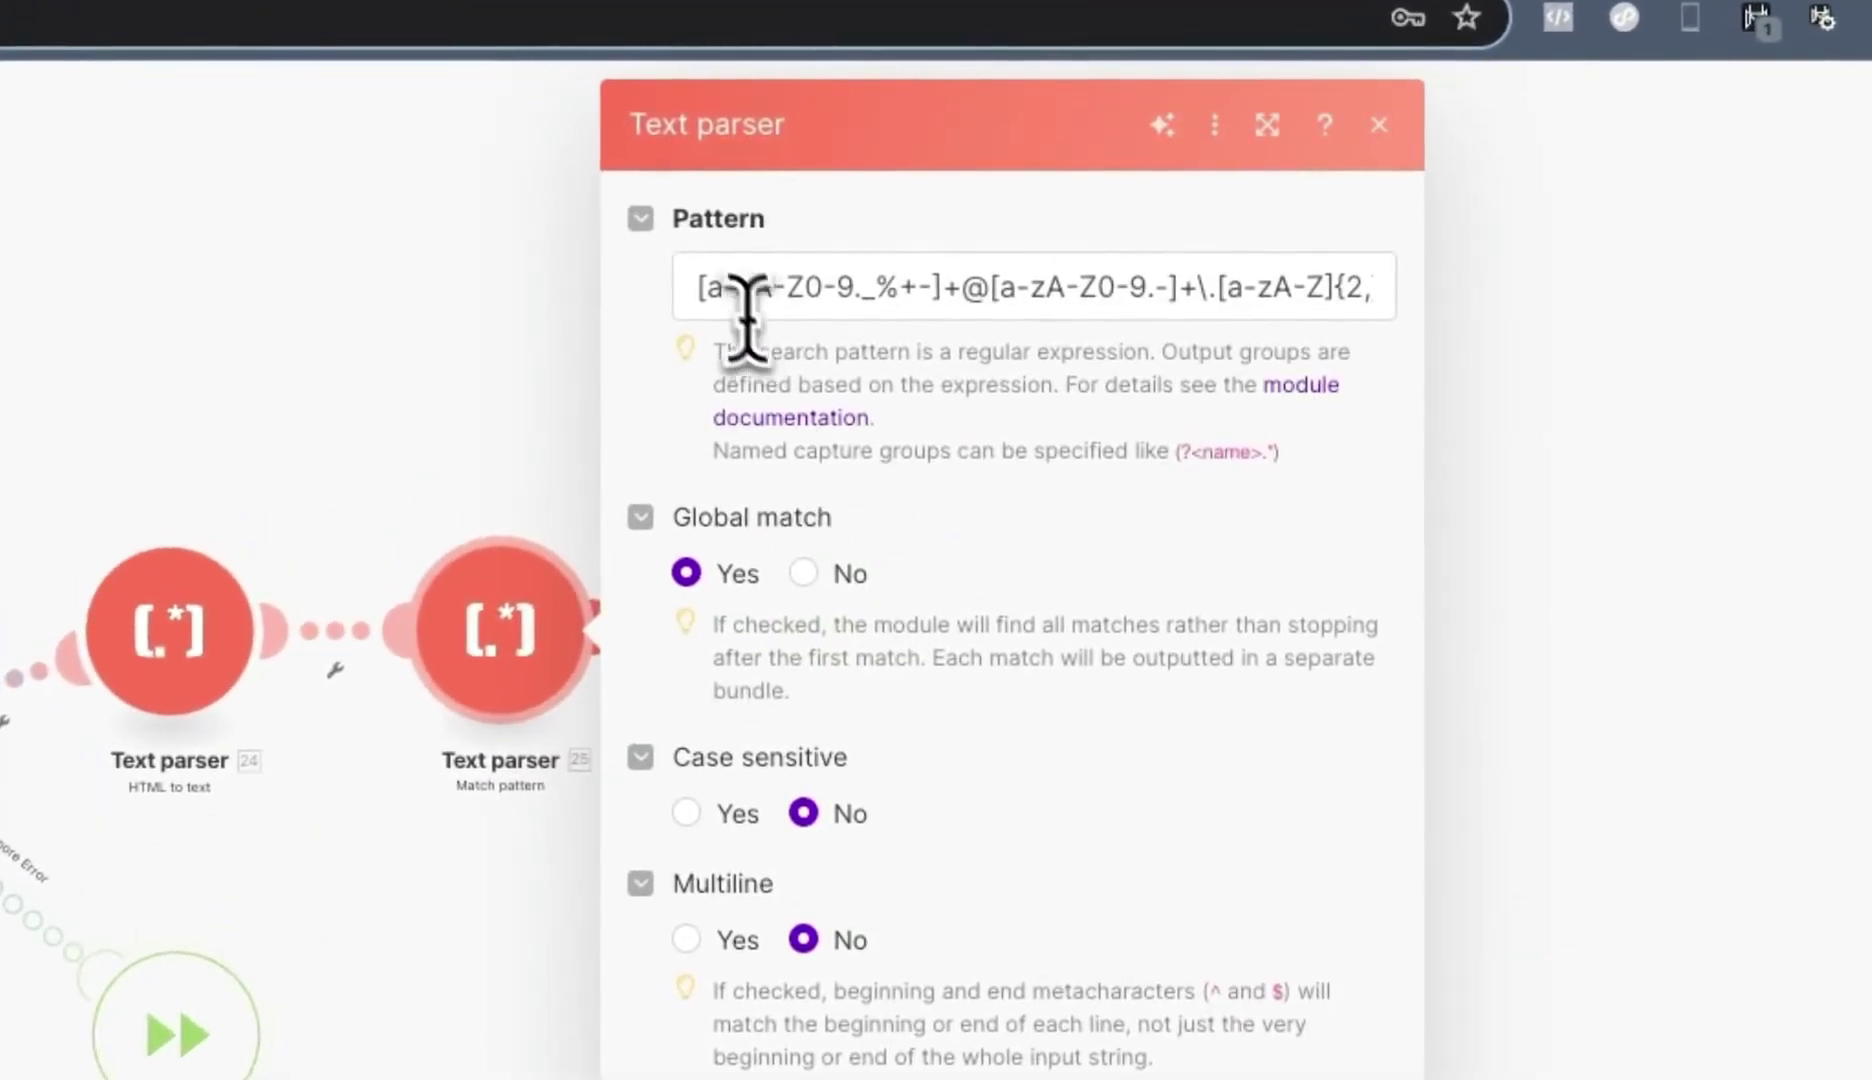
pyautogui.moveTo(702, 286); pyautogui.dragTo(1418, 323)
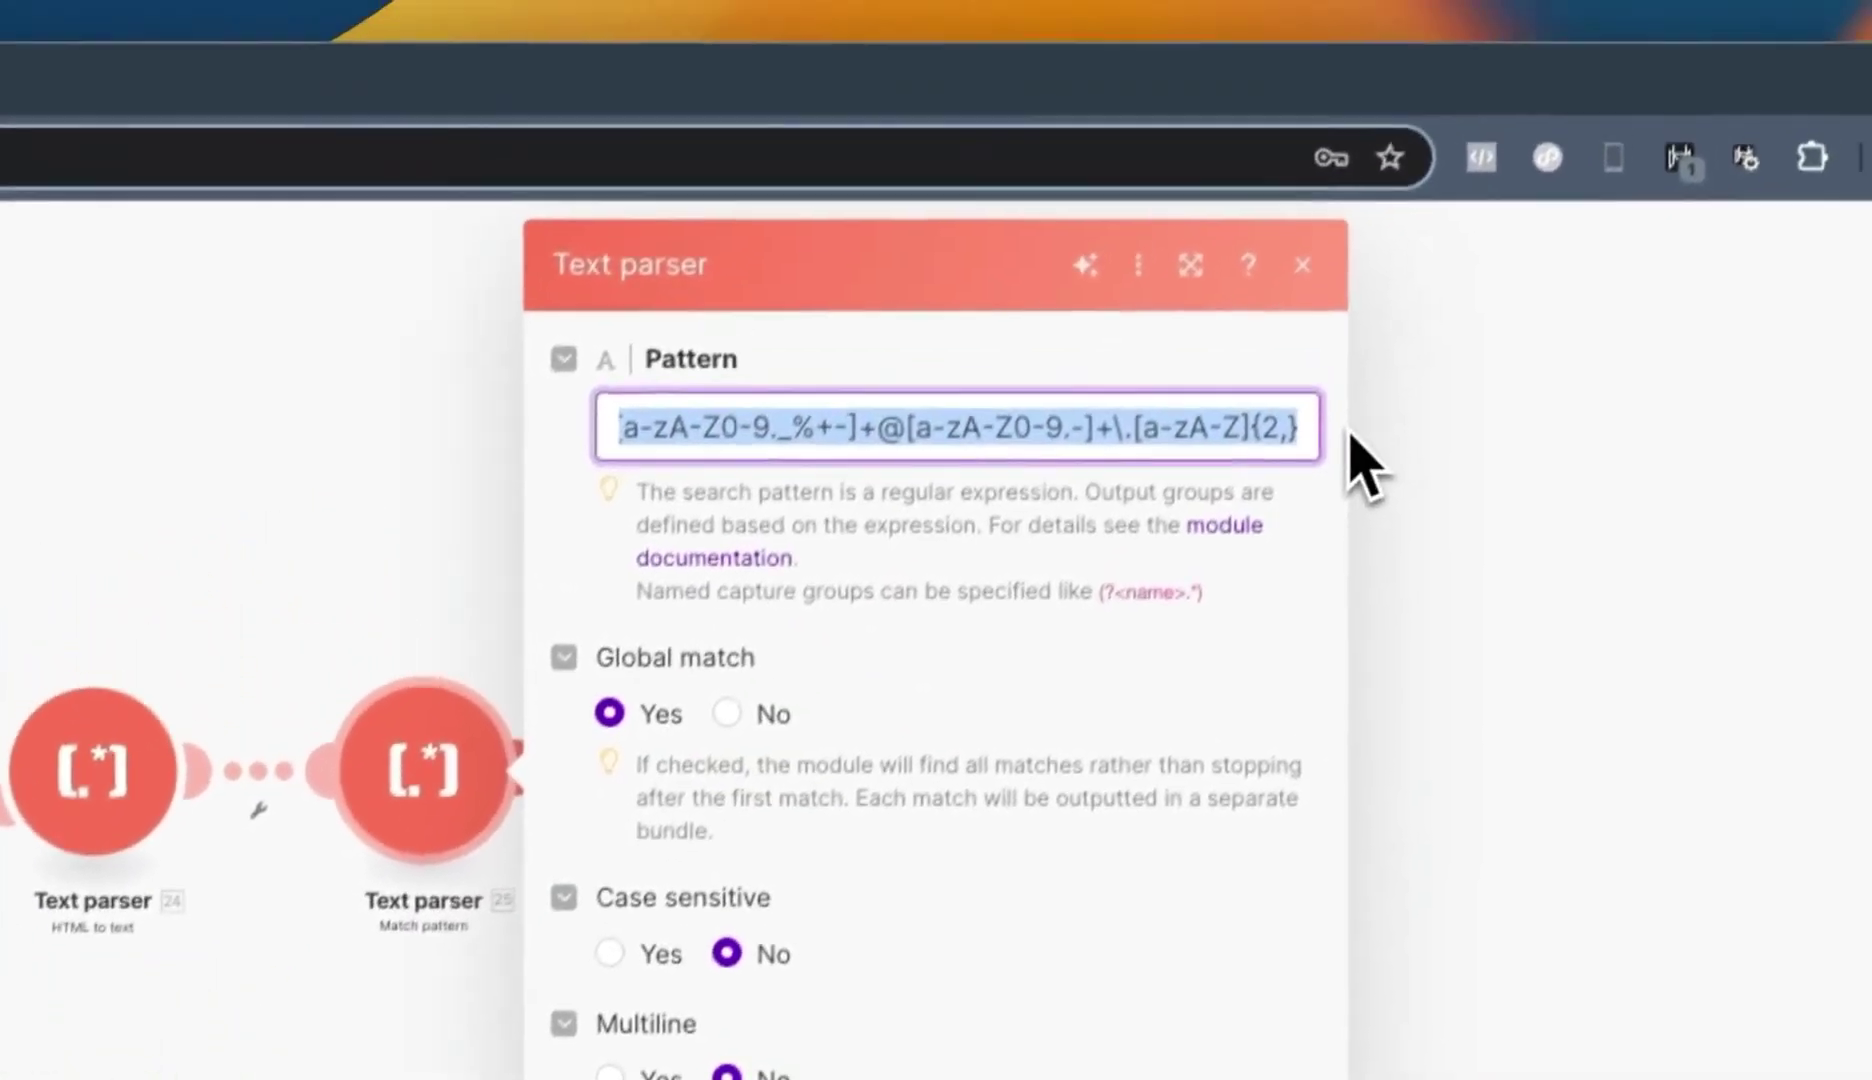
pyautogui.click(640, 441)
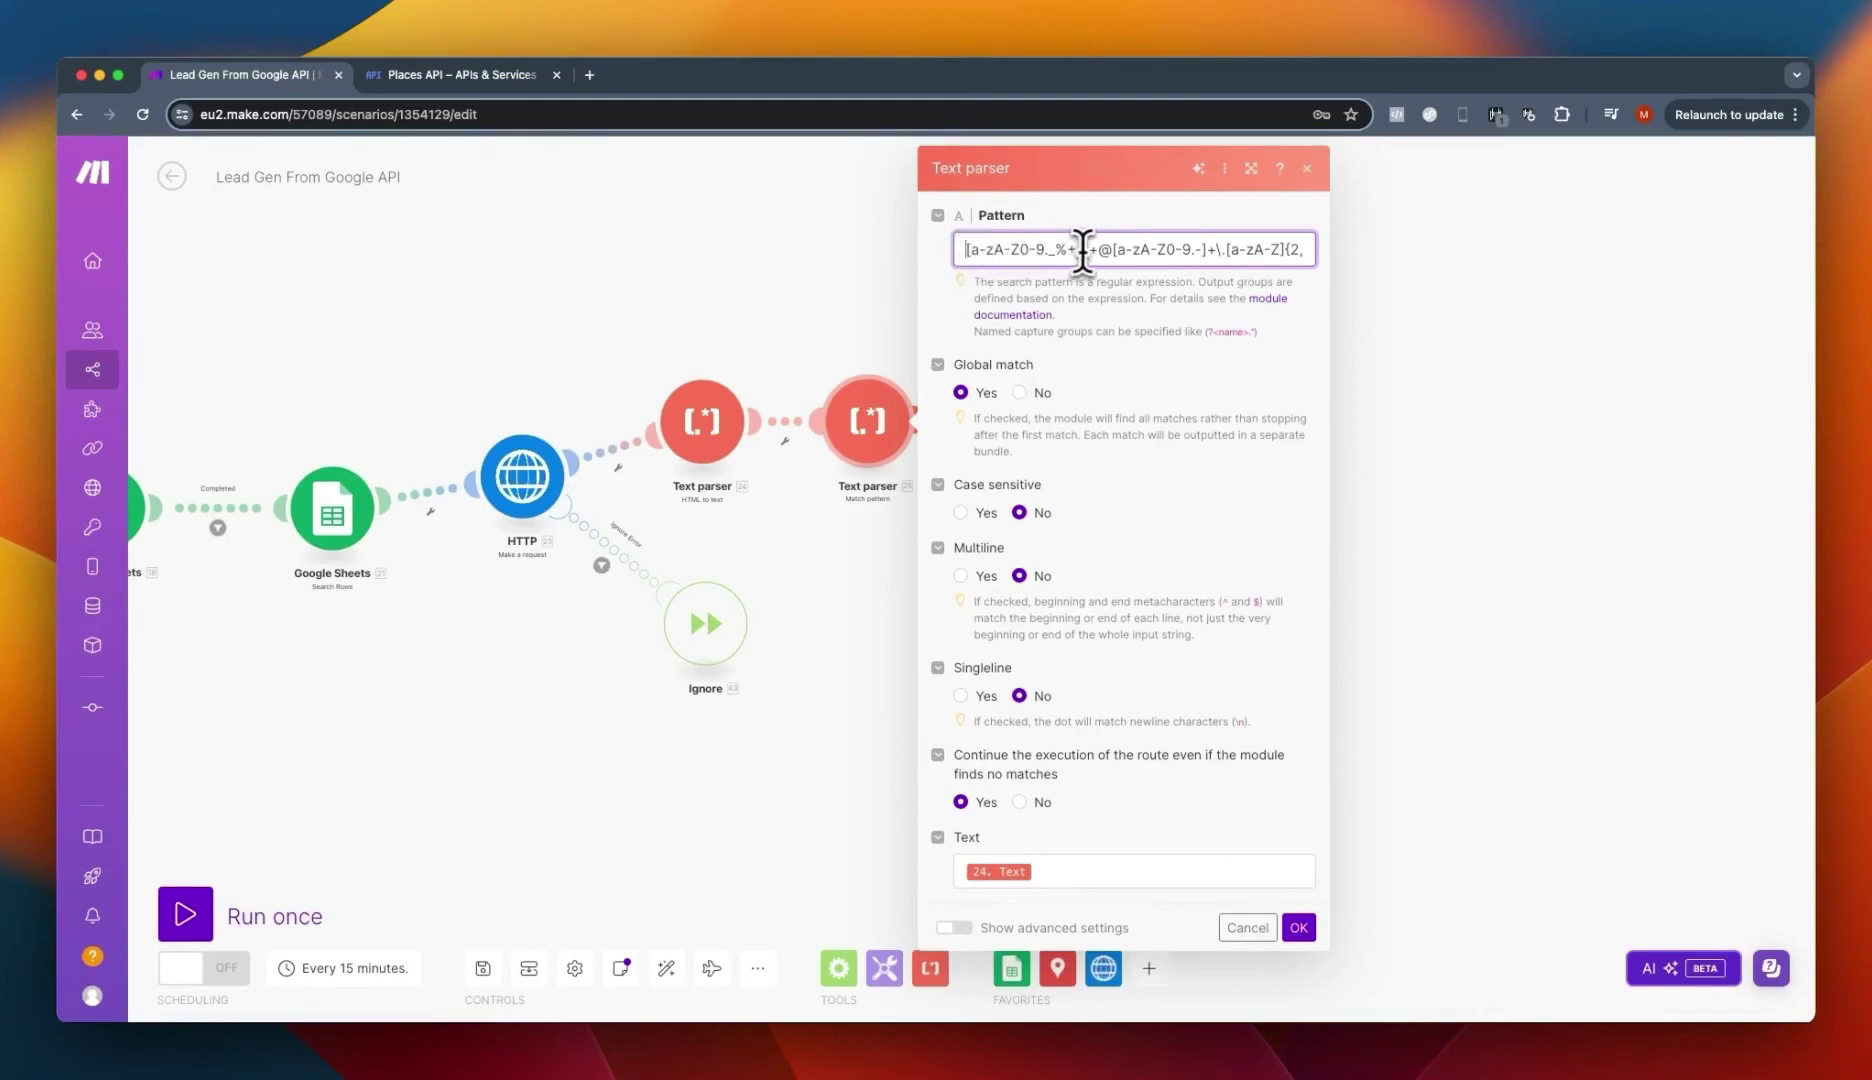
pyautogui.moveTo(1116, 250); pyautogui.dragTo(1206, 250)
pyautogui.moveTo(912, 440); pyautogui.dragTo(1150, 480)
pyautogui.click(952, 443)
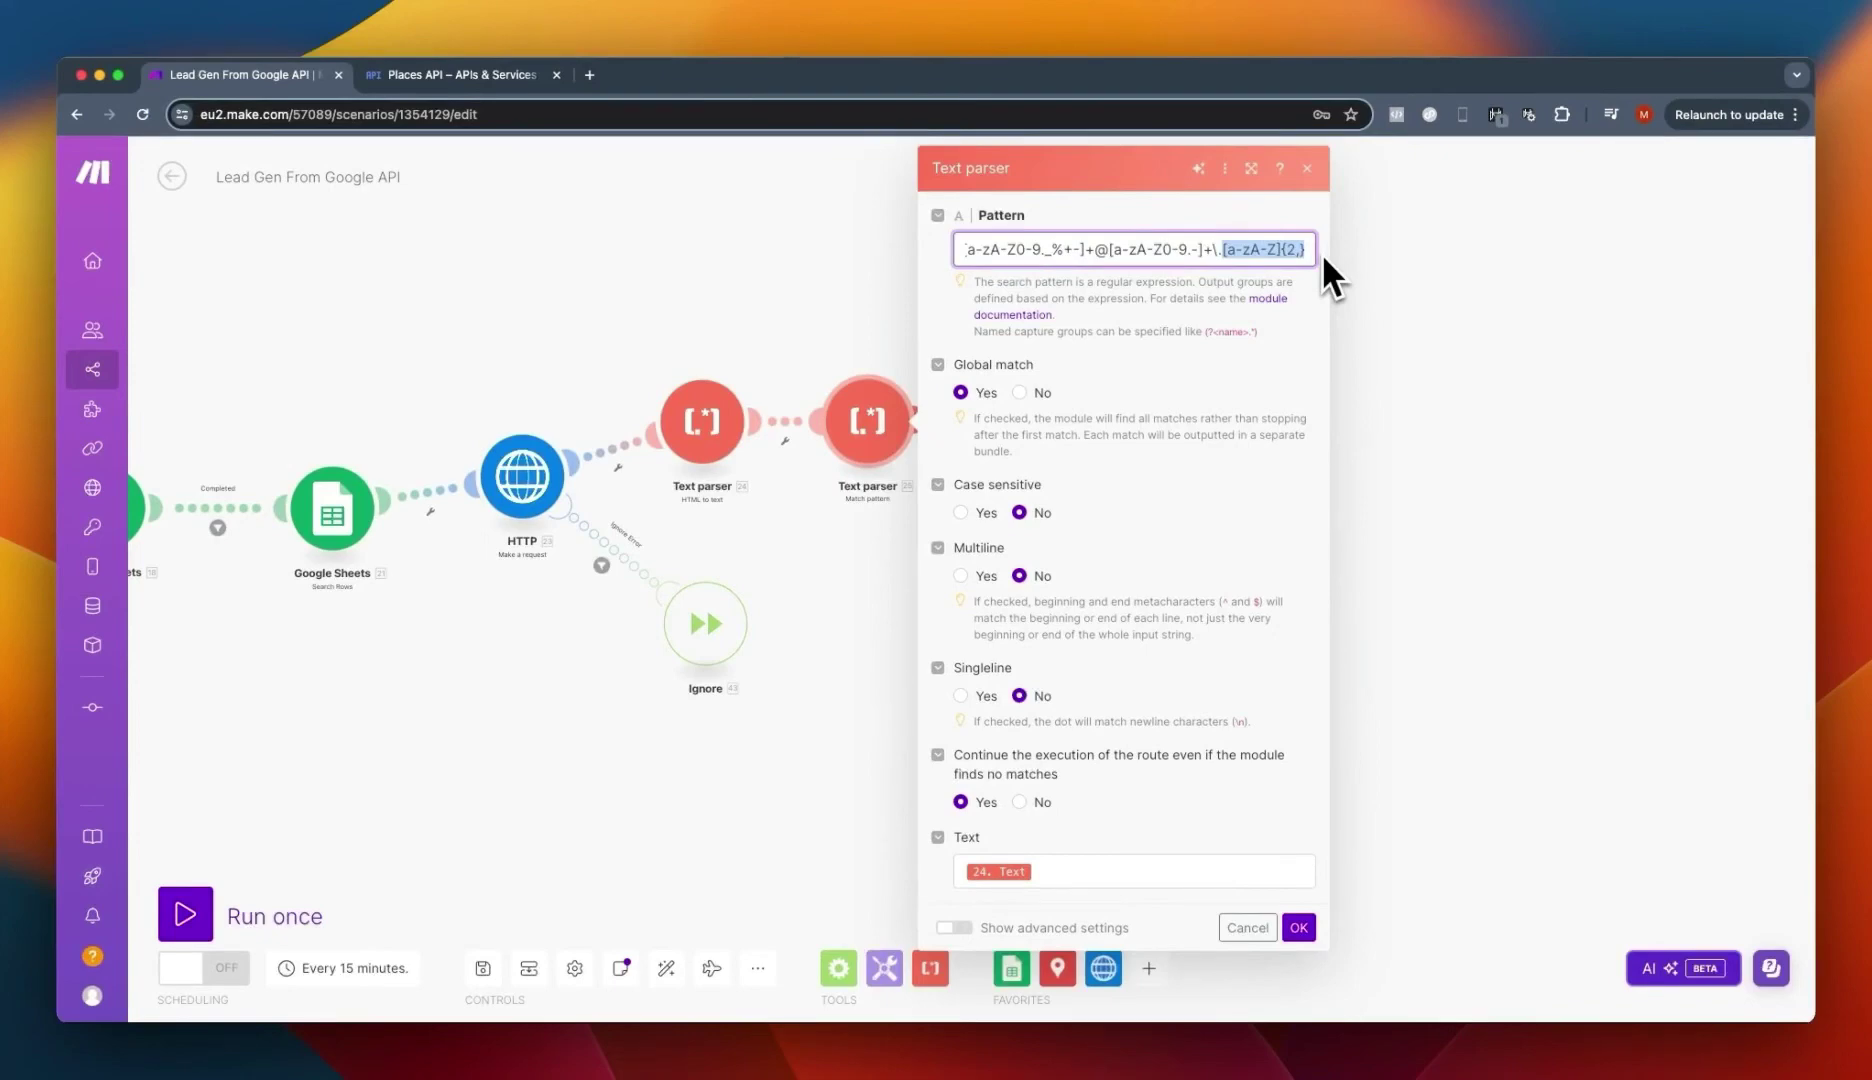
# Review the Match pattern module's Text mapping from the HTML to text parser, and close its settings.
pyautogui.click(1214, 392)
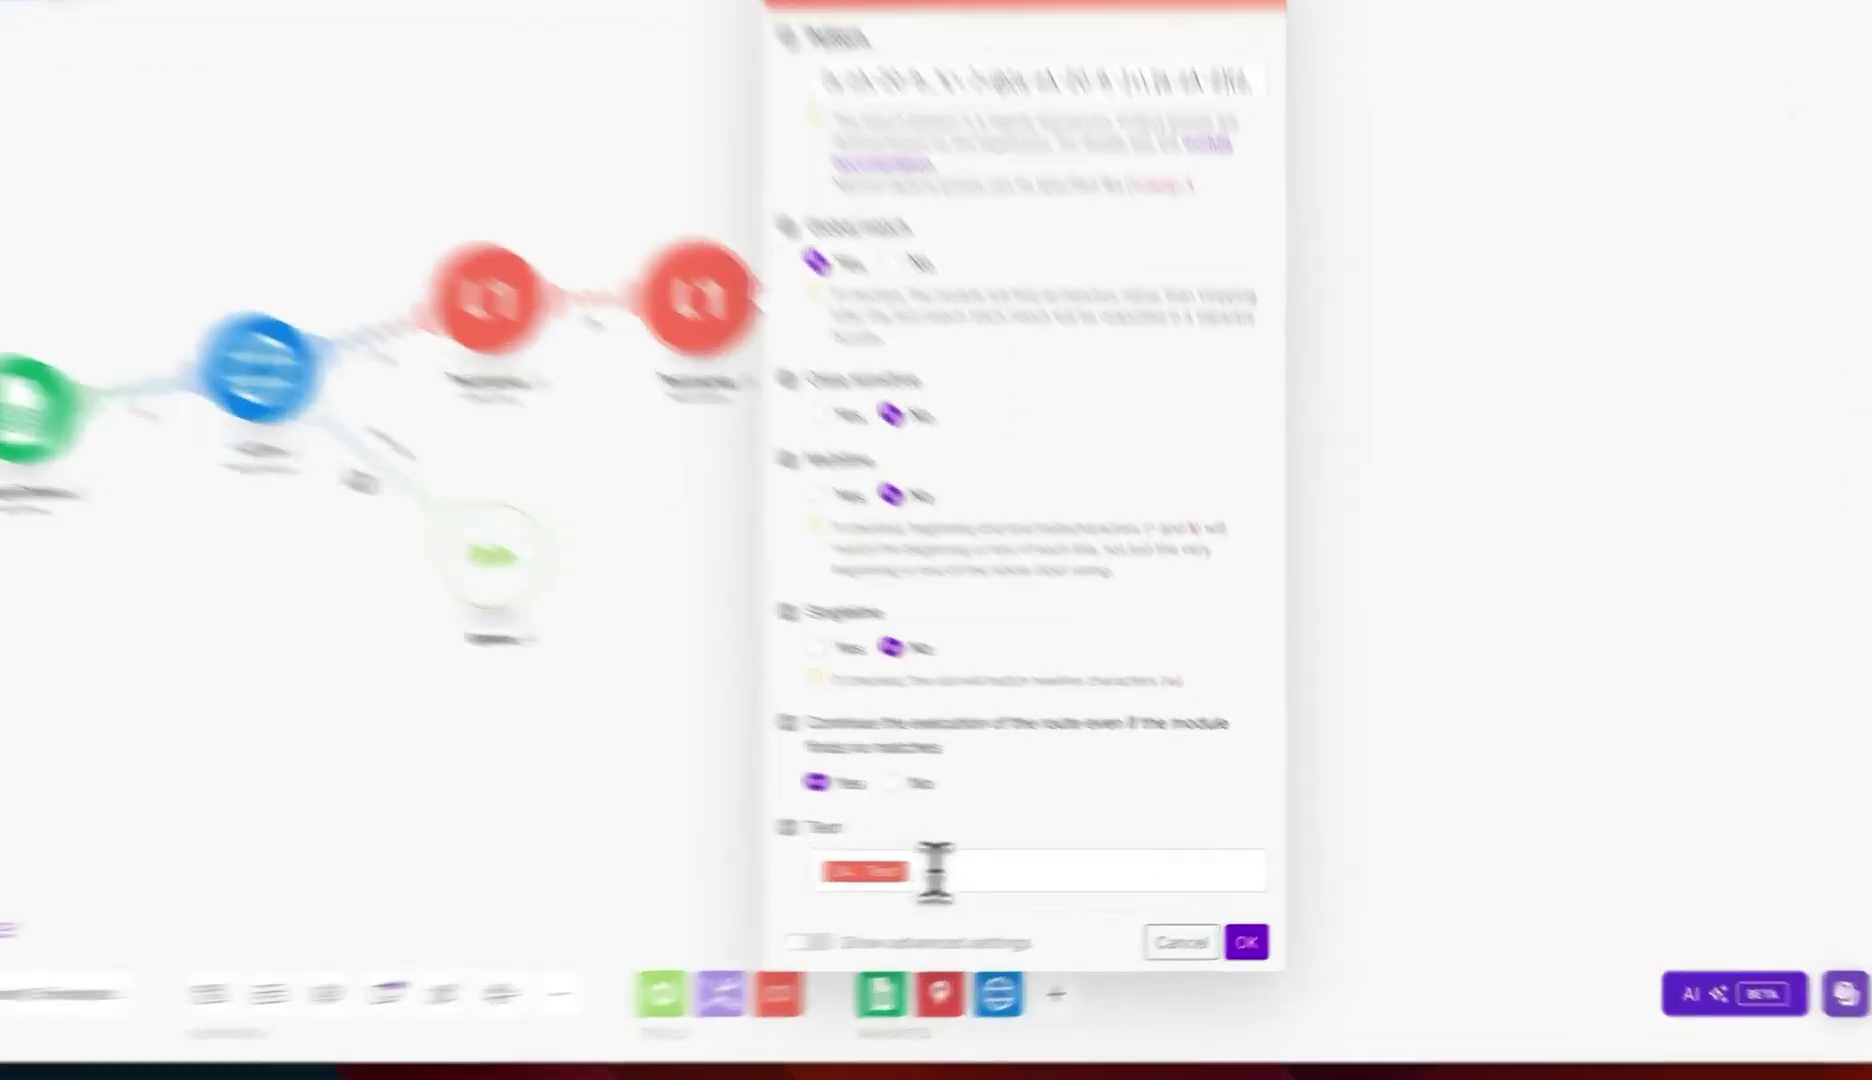
pyautogui.click(1050, 872)
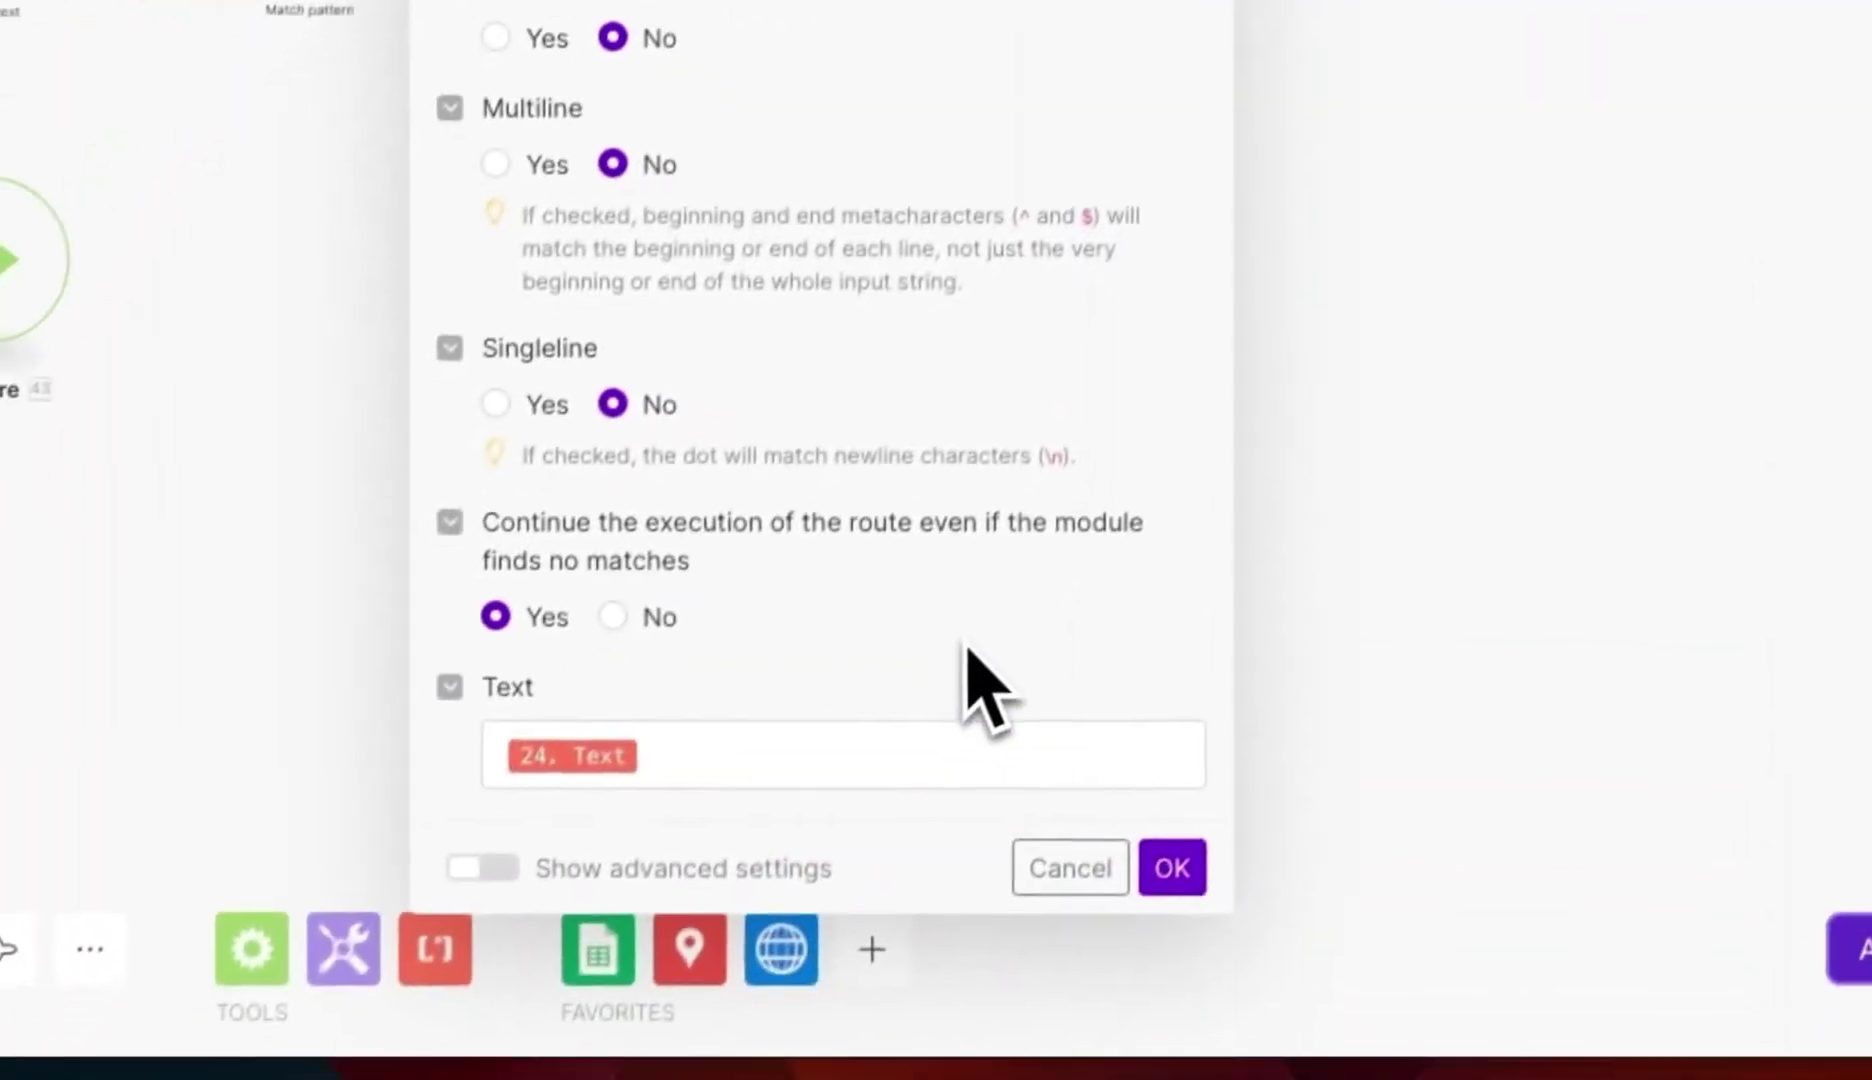
pyautogui.click(1058, 1055)
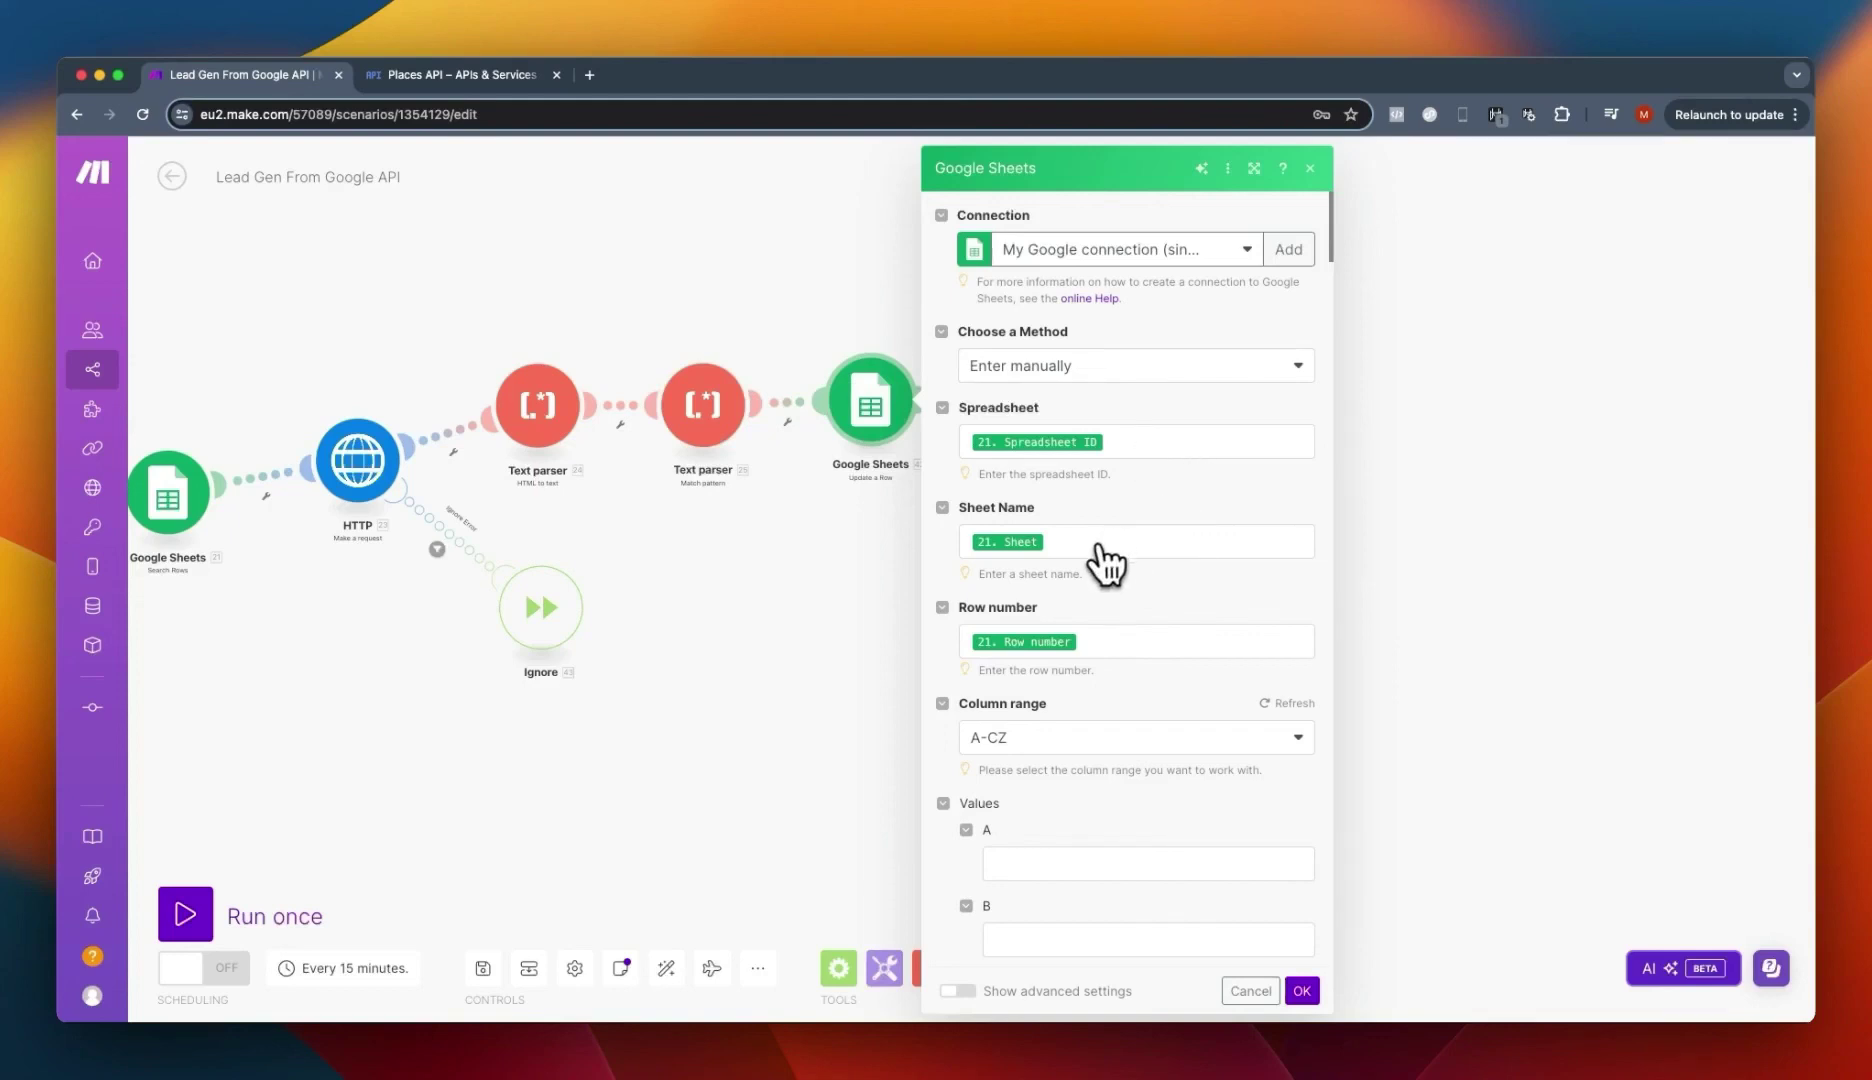
# Review the Update a Row module's row number mapping and column C's Fallback Match mapping, and close its settings.
pyautogui.click(1112, 645)
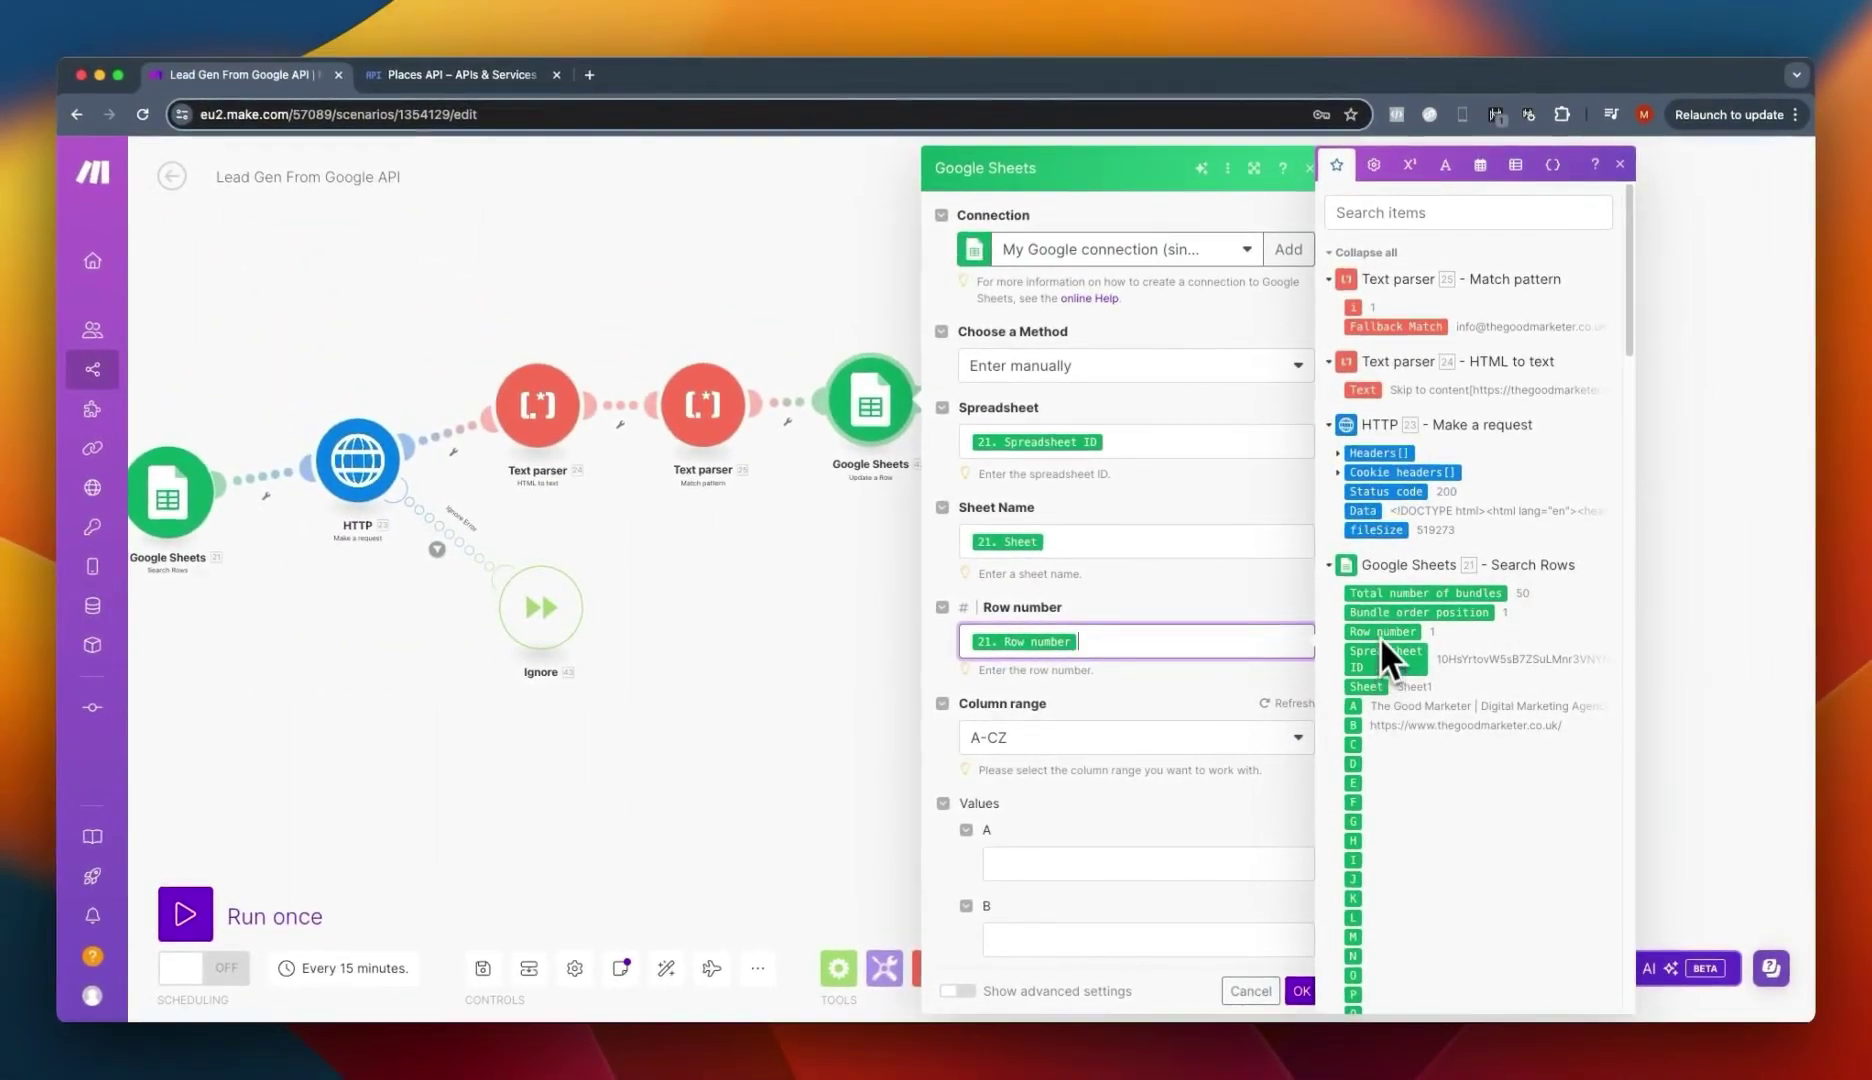
pyautogui.click(1080, 688)
pyautogui.scroll(-4, 1103, 719)
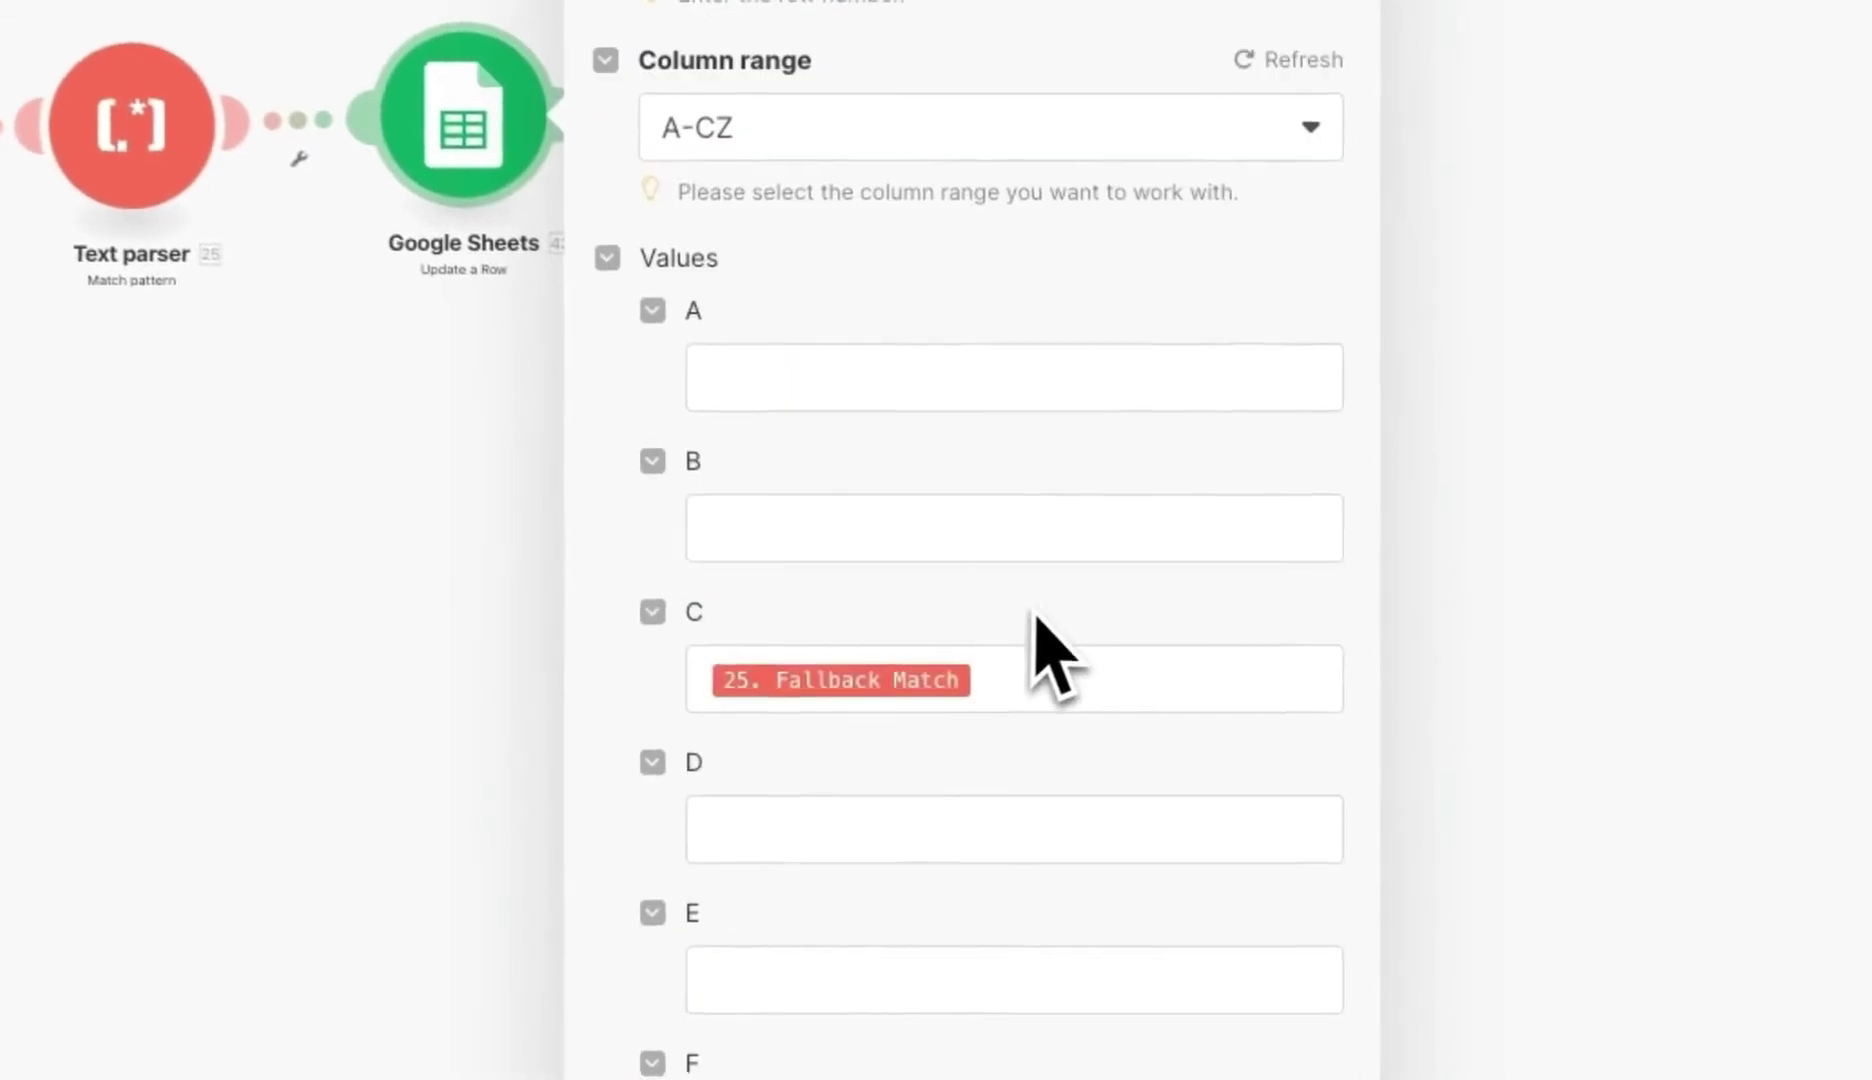
pyautogui.scroll(-2, 965, 535)
pyautogui.scroll(2, 984, 308)
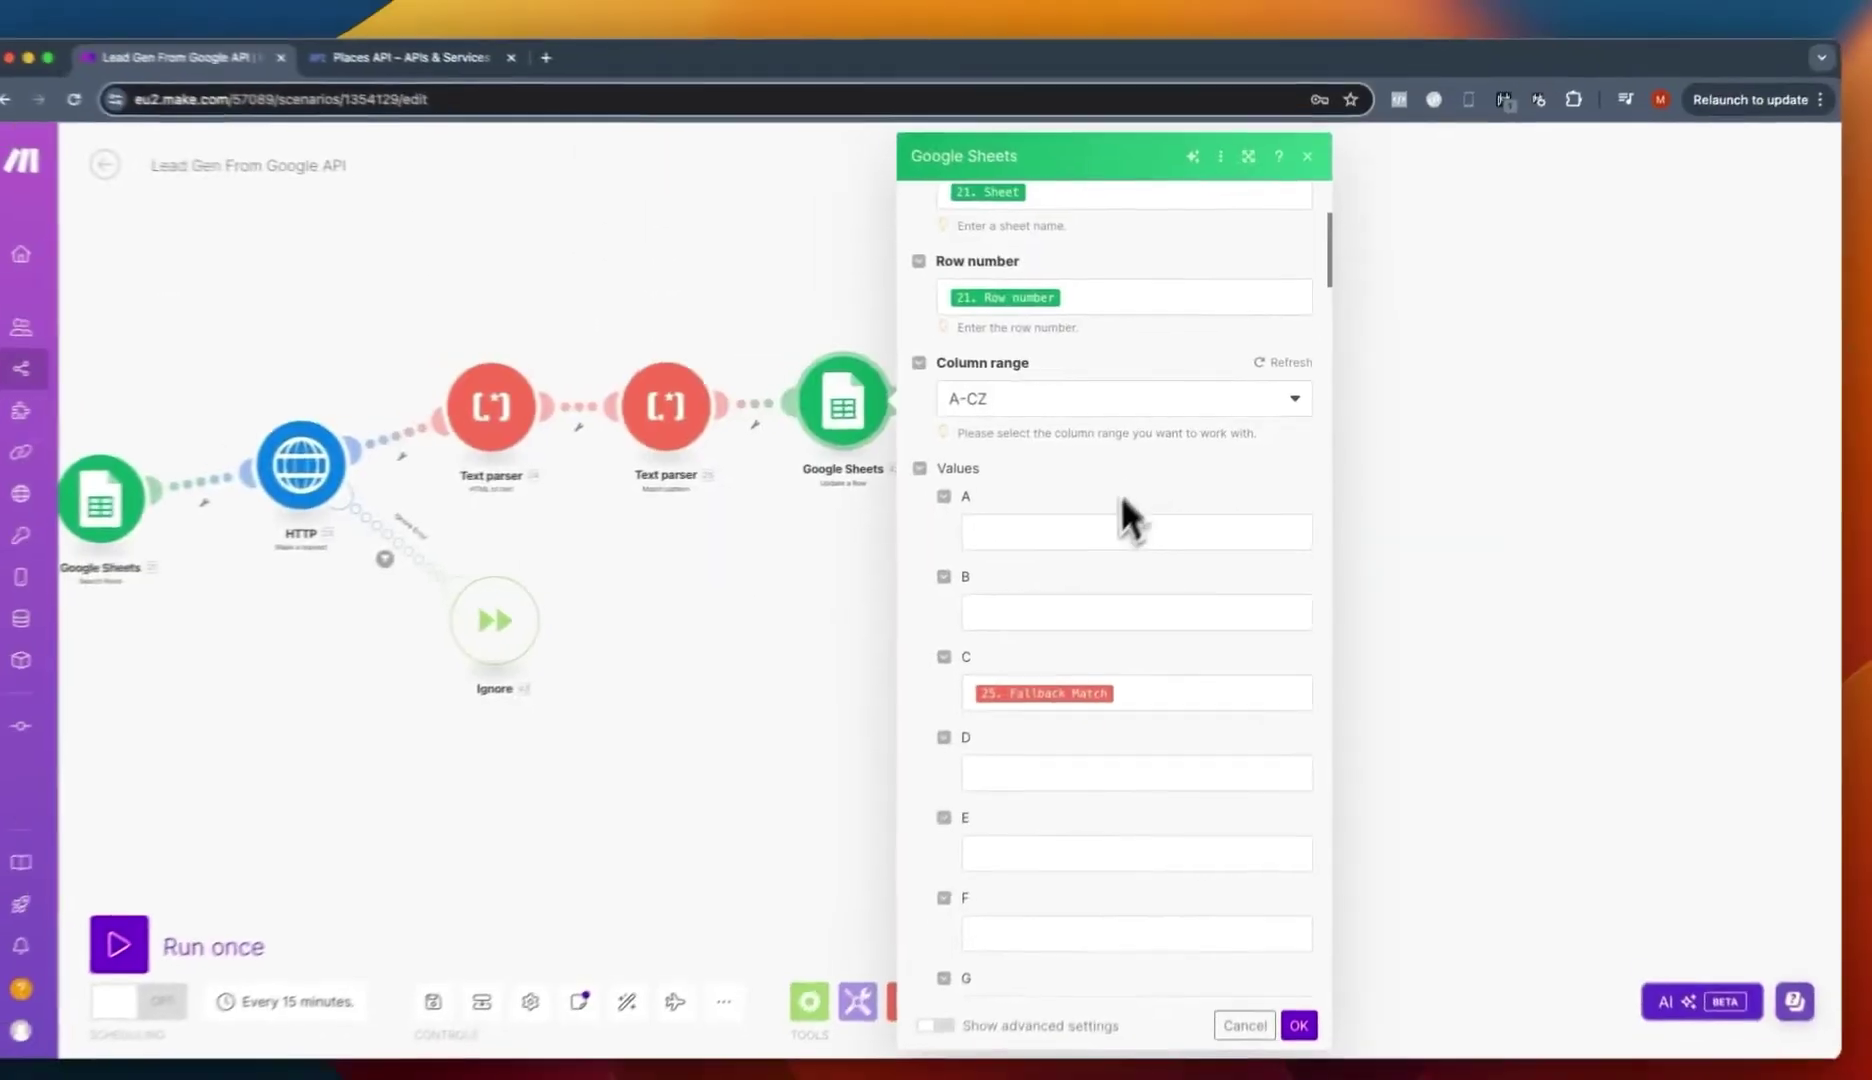
pyautogui.scroll(-2, 1040, 522)
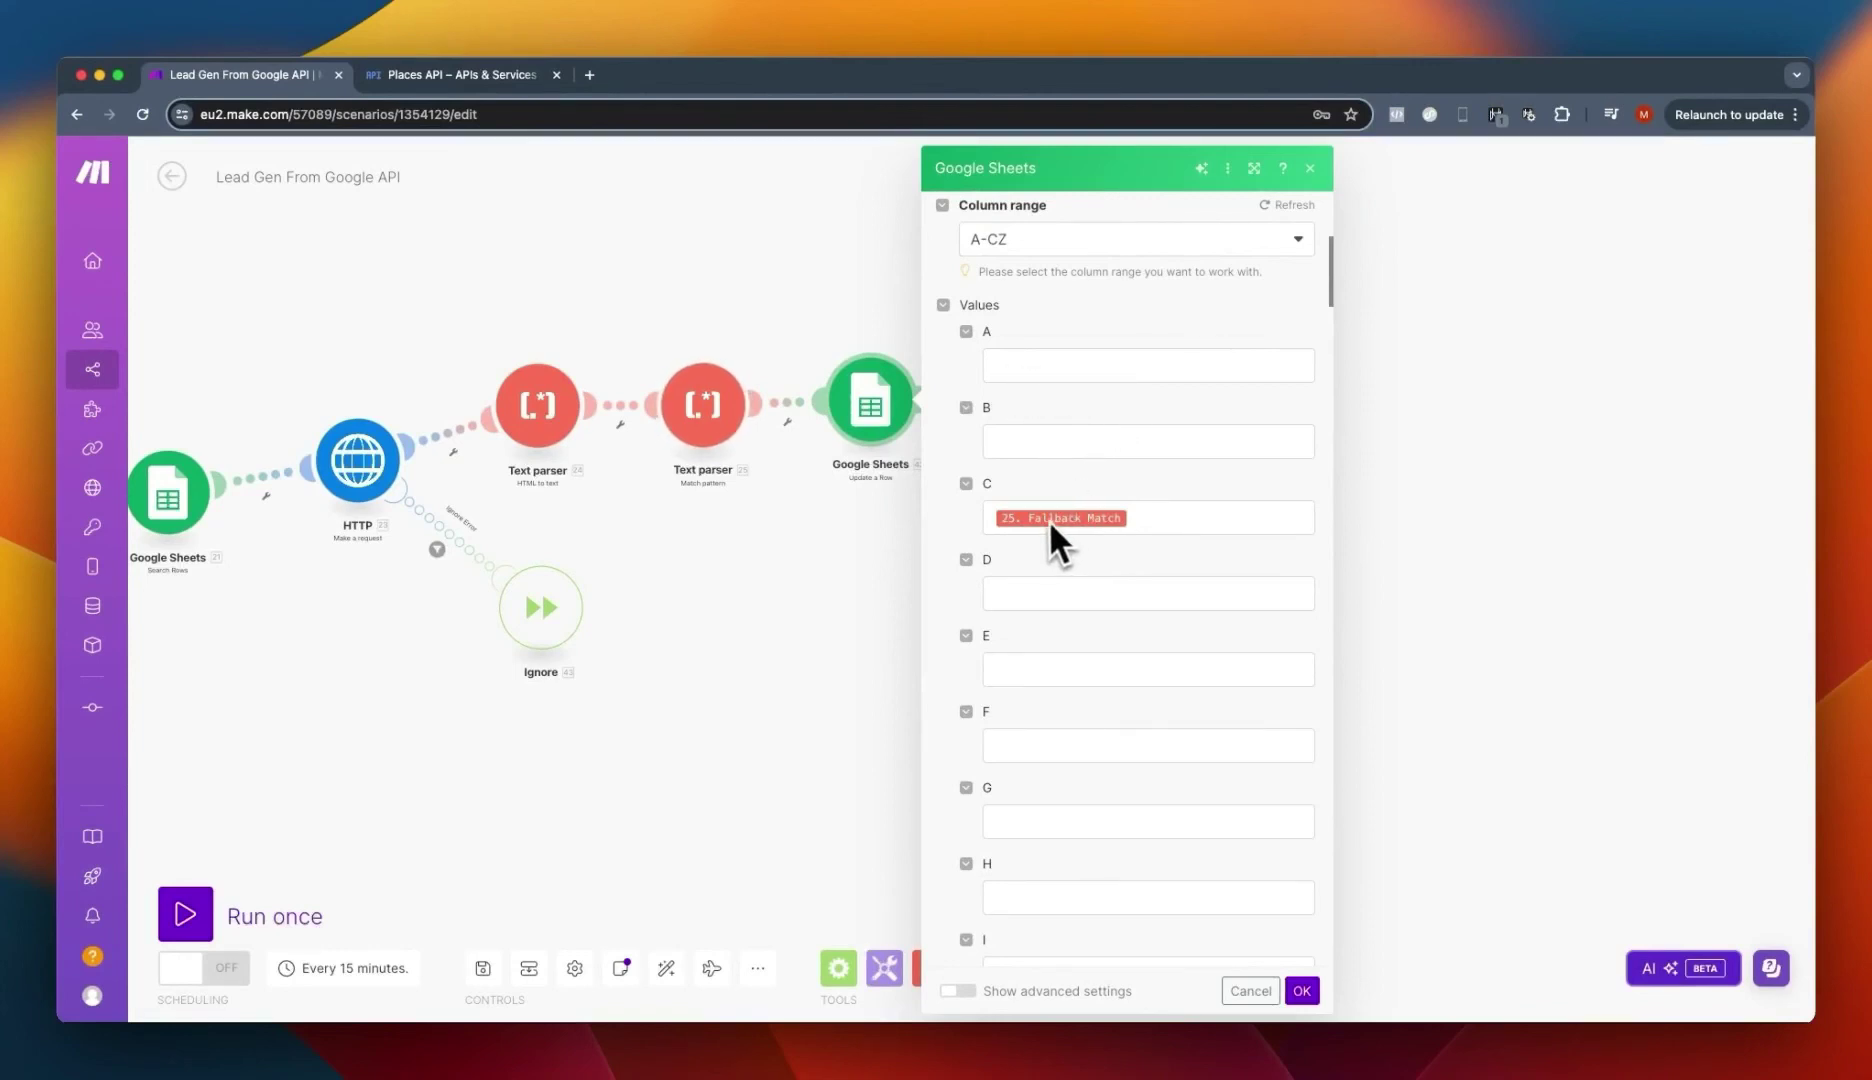
pyautogui.moveTo(1049, 519)
pyautogui.click(1108, 520)
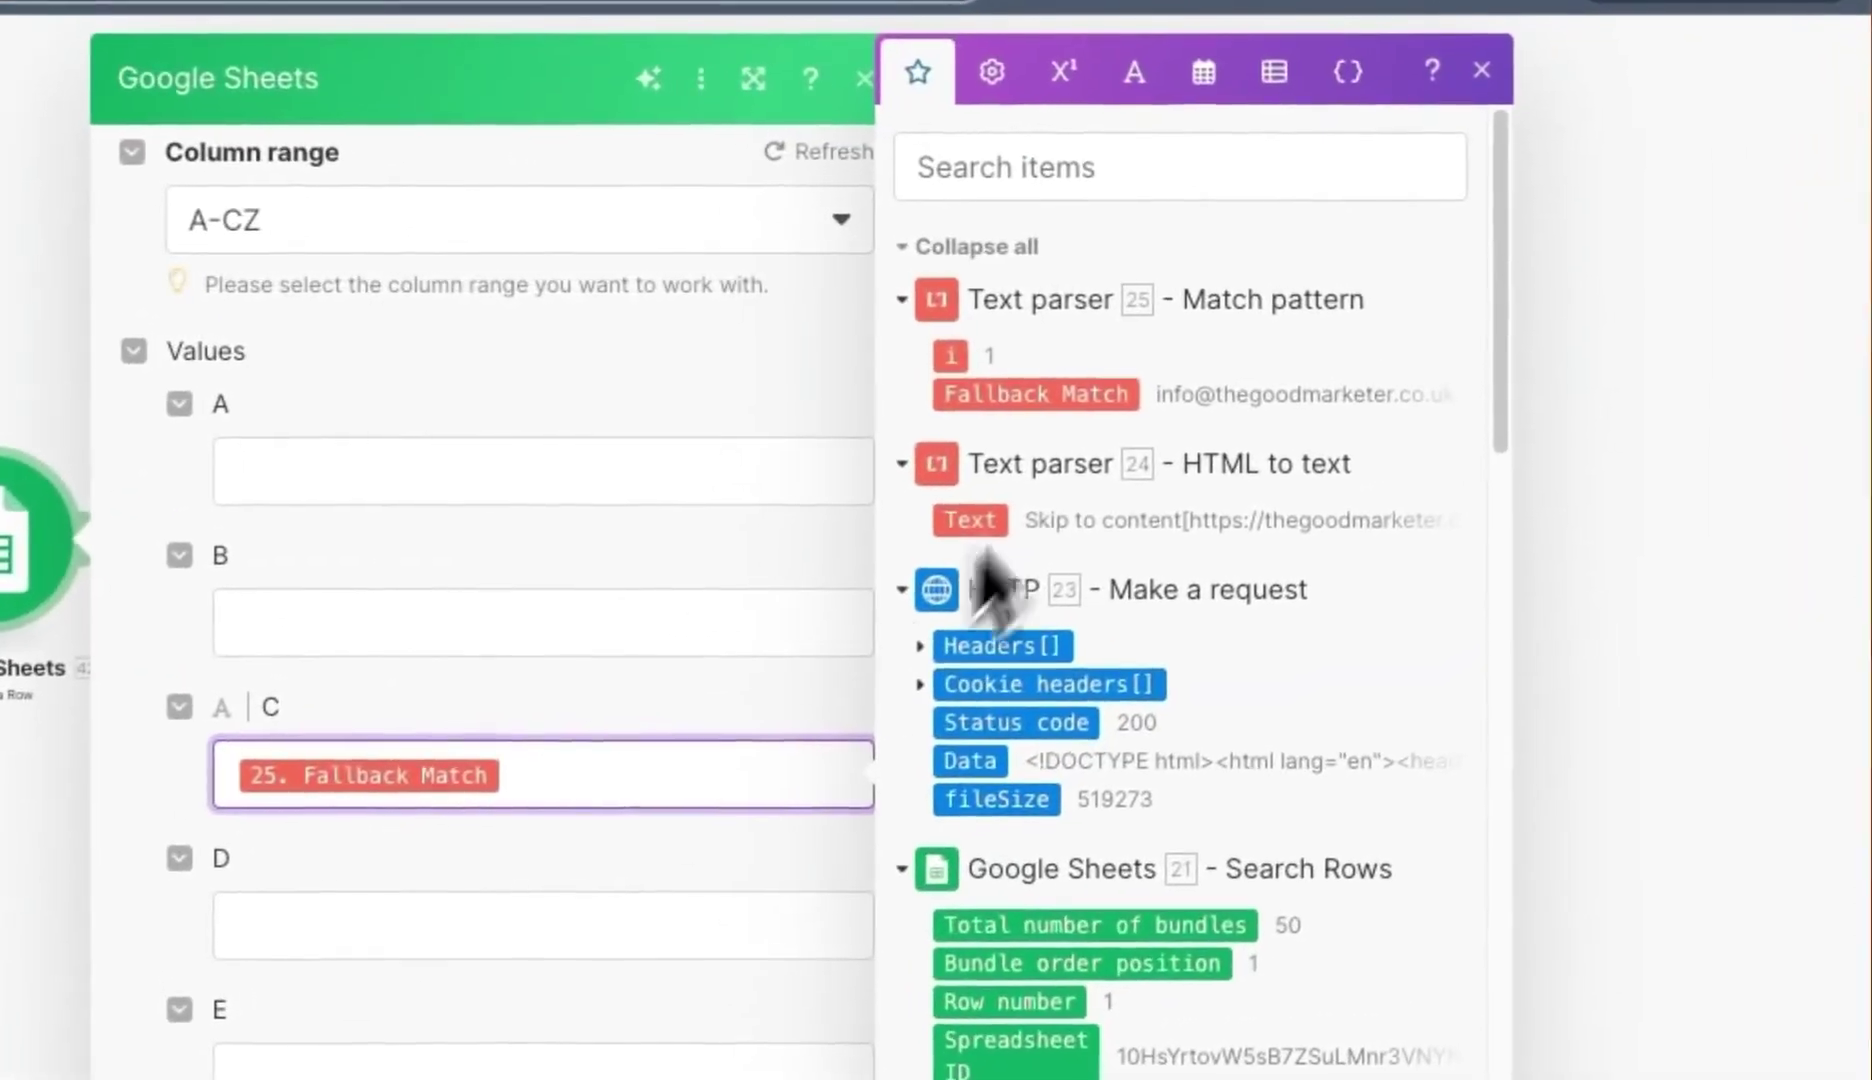
pyautogui.moveTo(1105, 400)
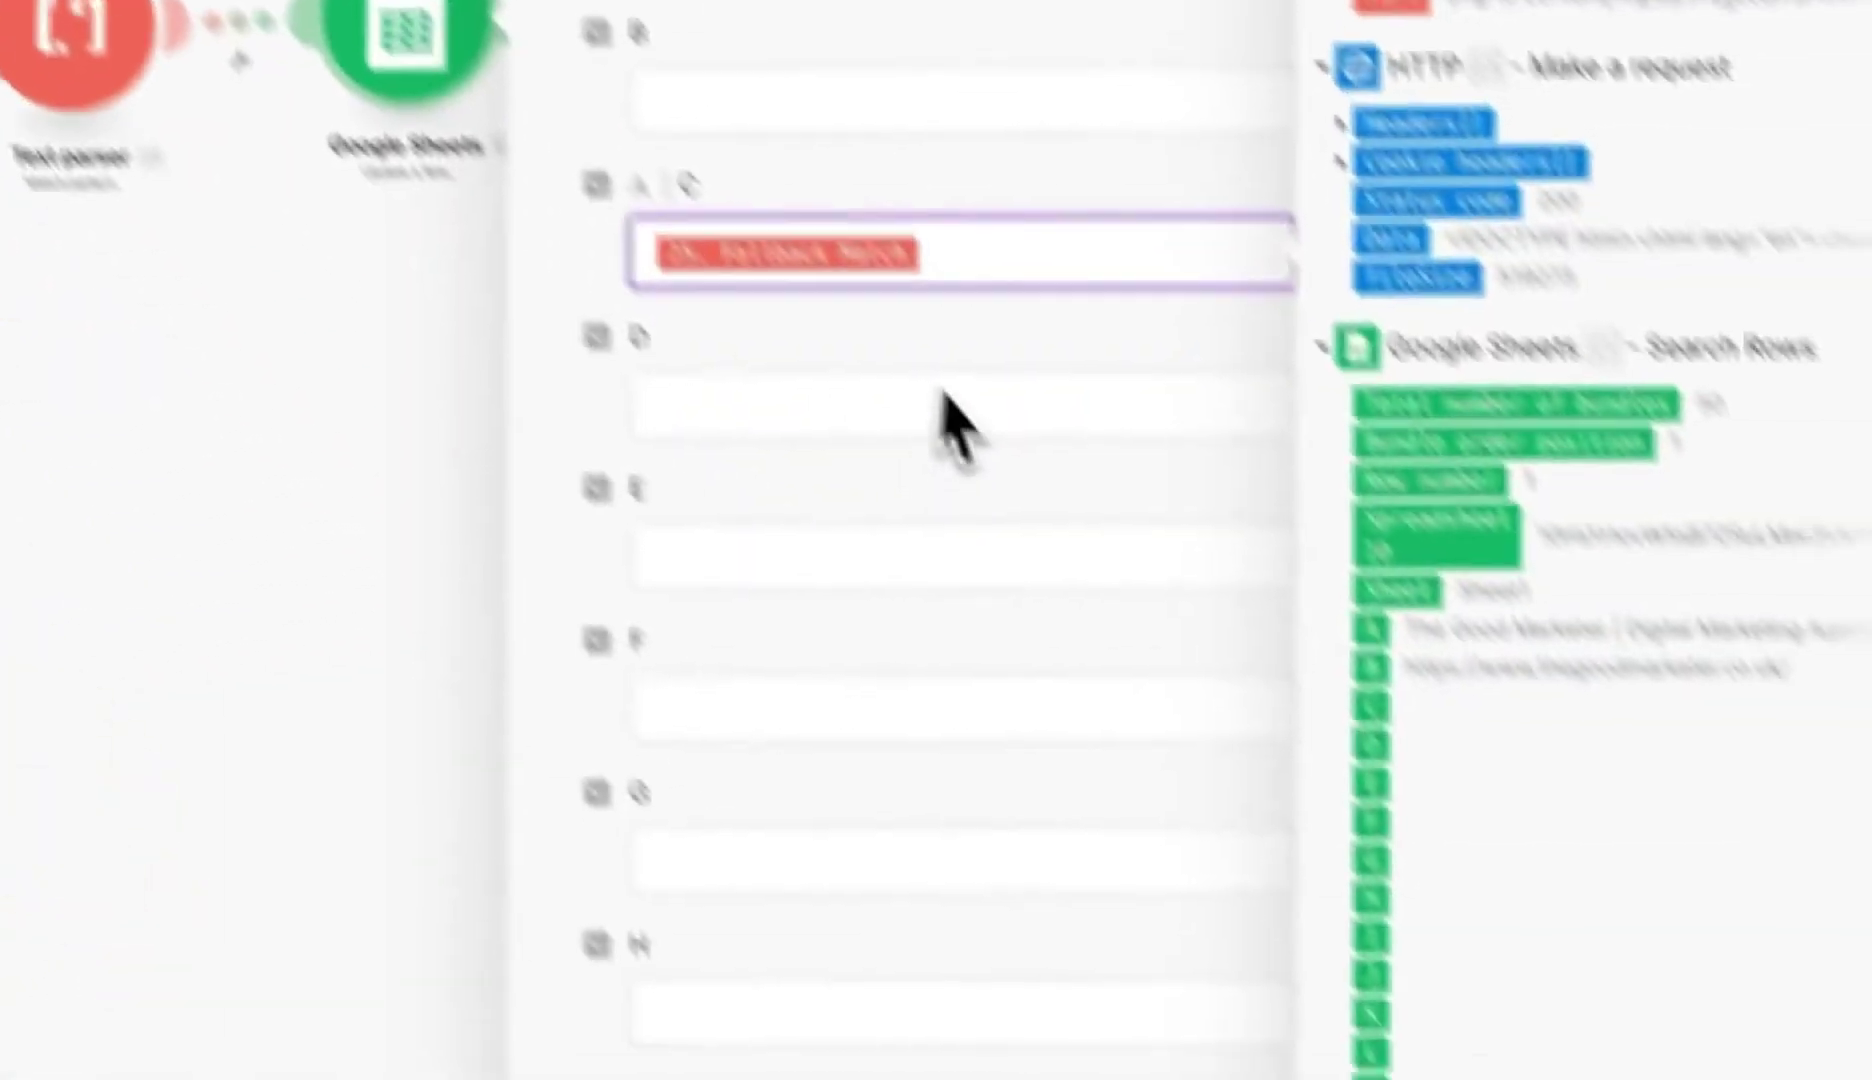
pyautogui.click(1203, 1050)
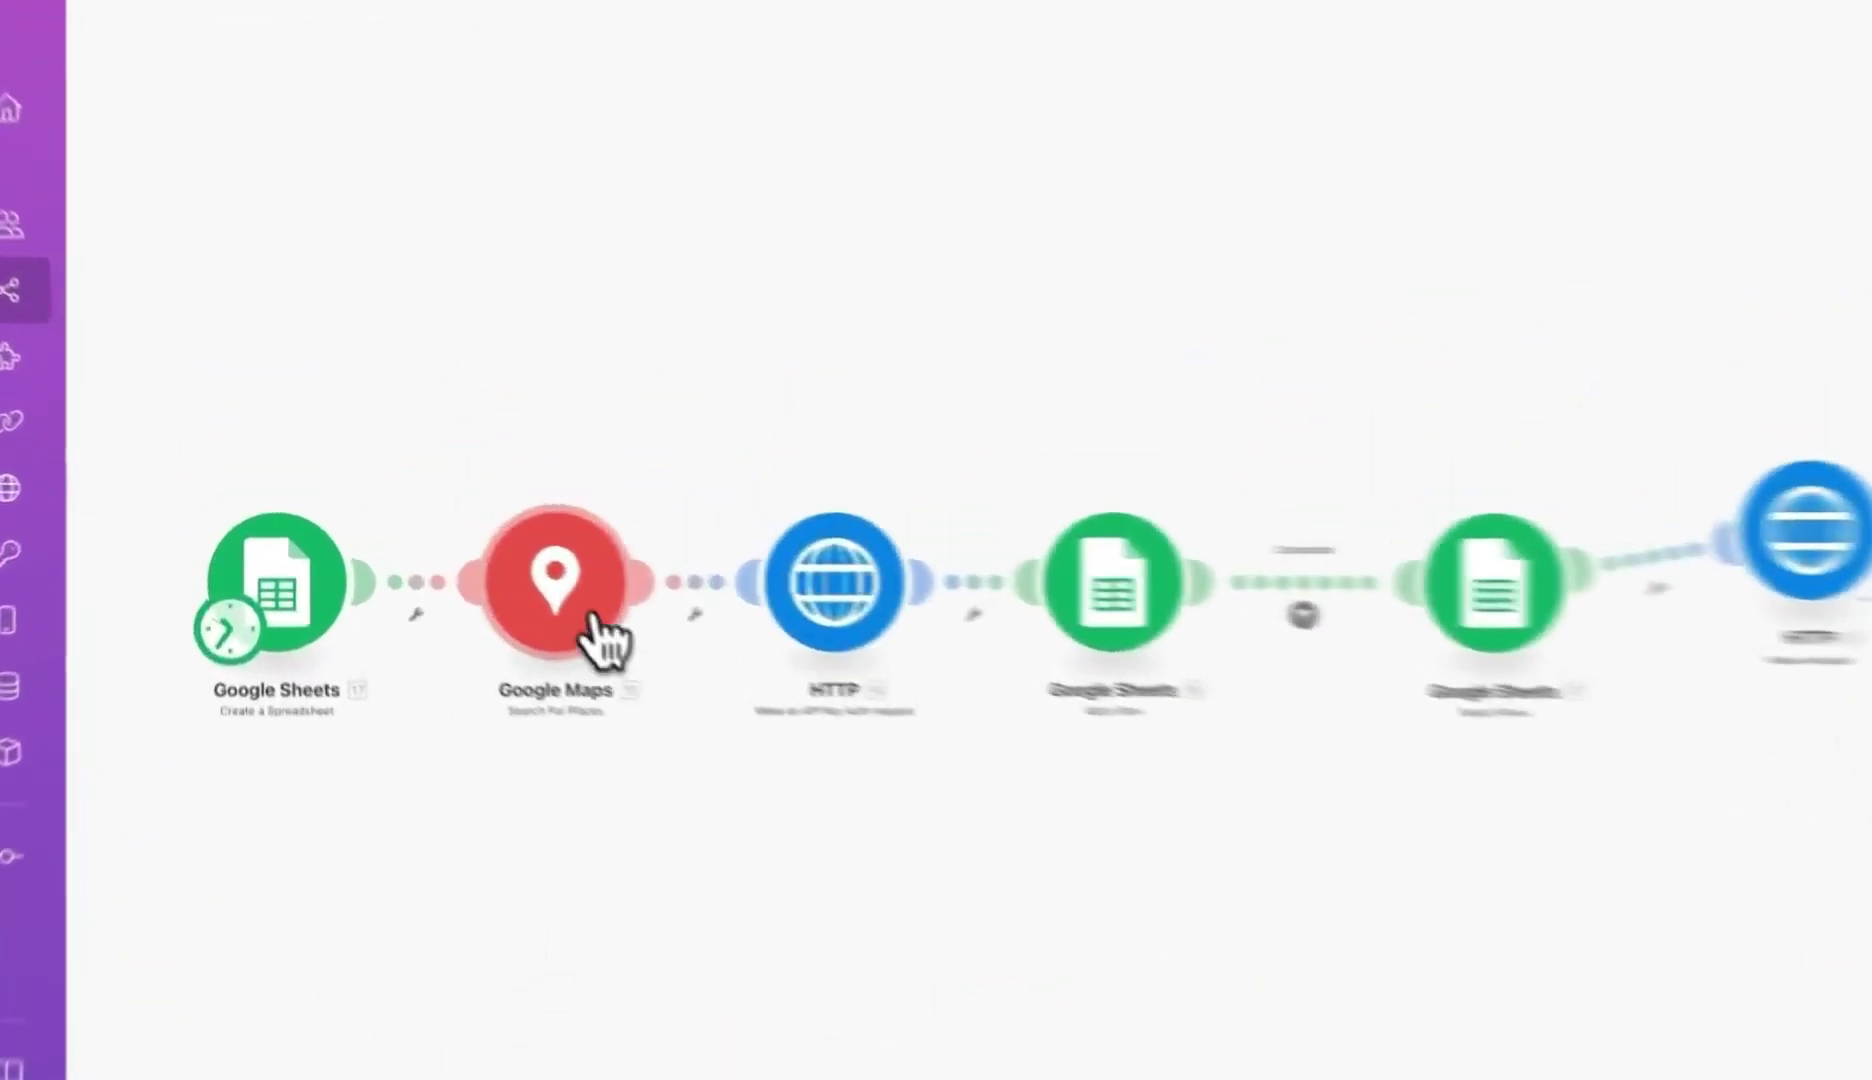
# Check the Google Maps query "marketing agency in london" and its limit of 50, confirm the settings, and run the scenario once.
pyautogui.click(438, 560)
pyautogui.scroll(-3, 701, 550)
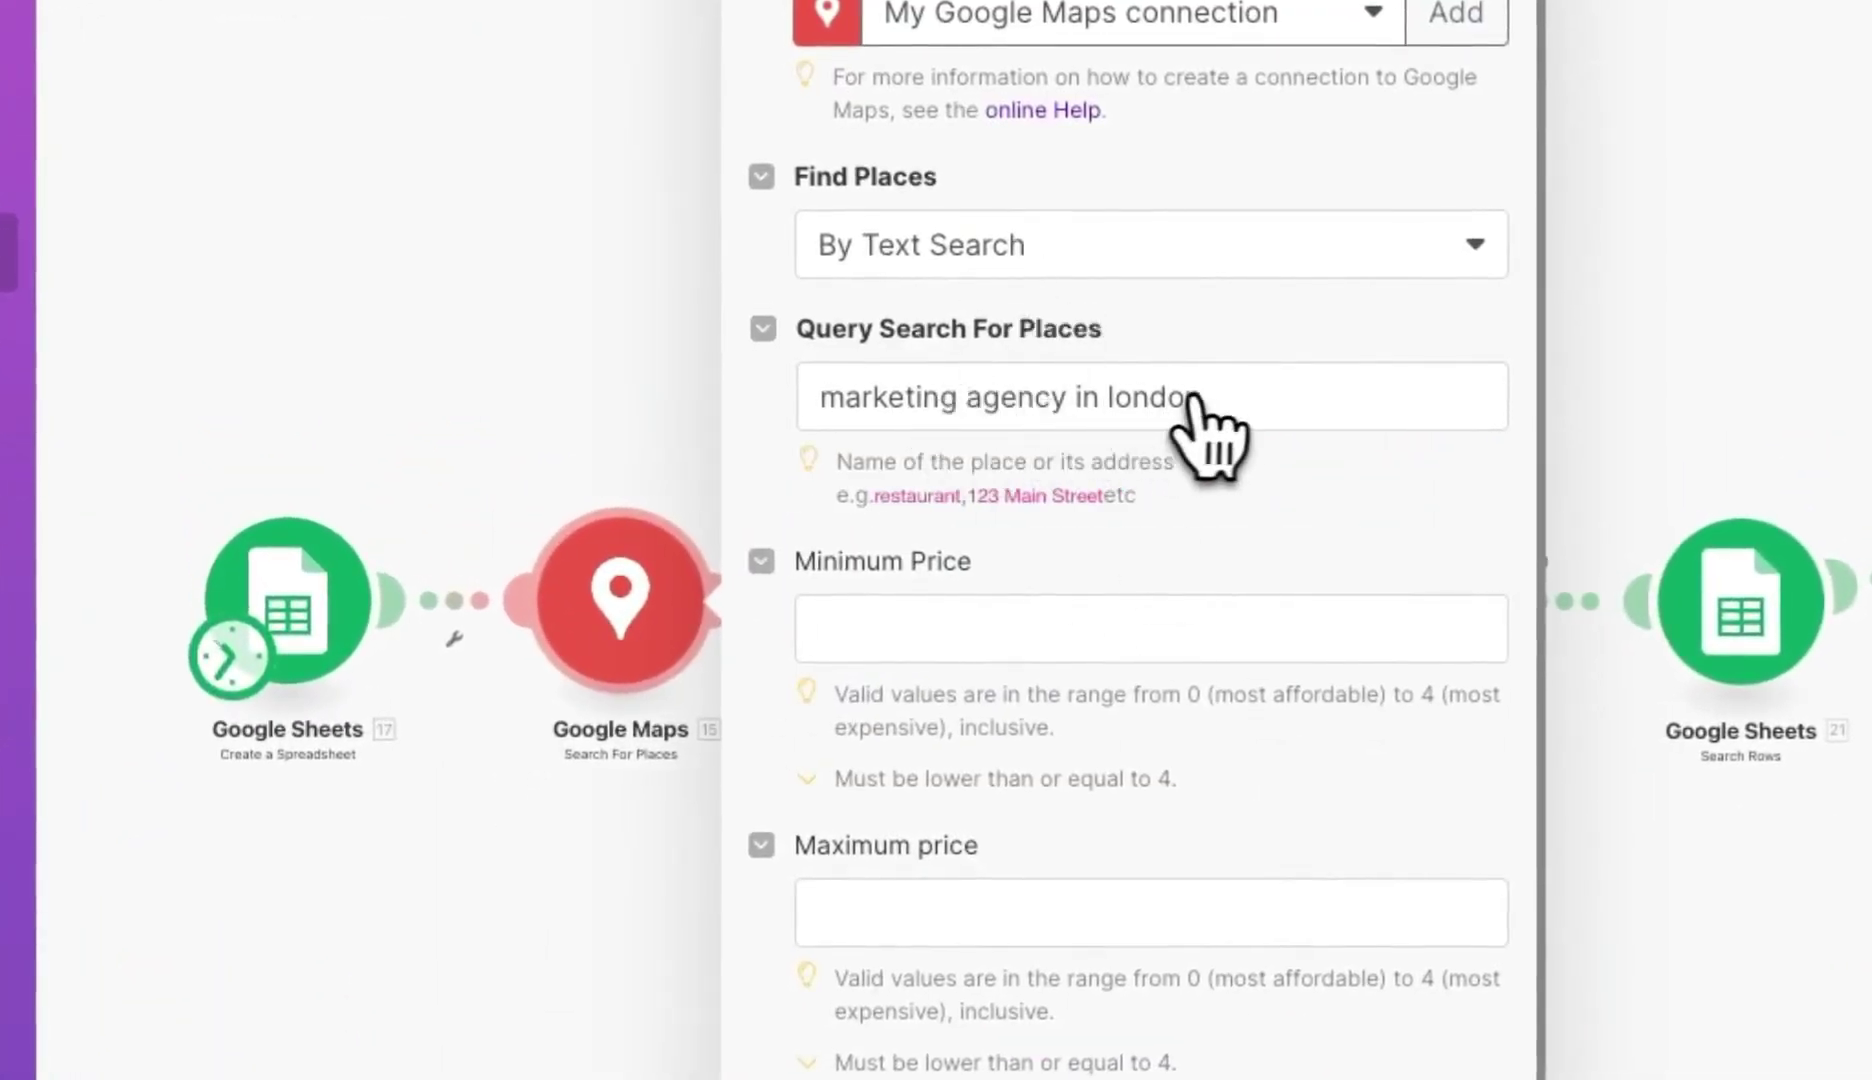
pyautogui.scroll(-1, 1233, 556)
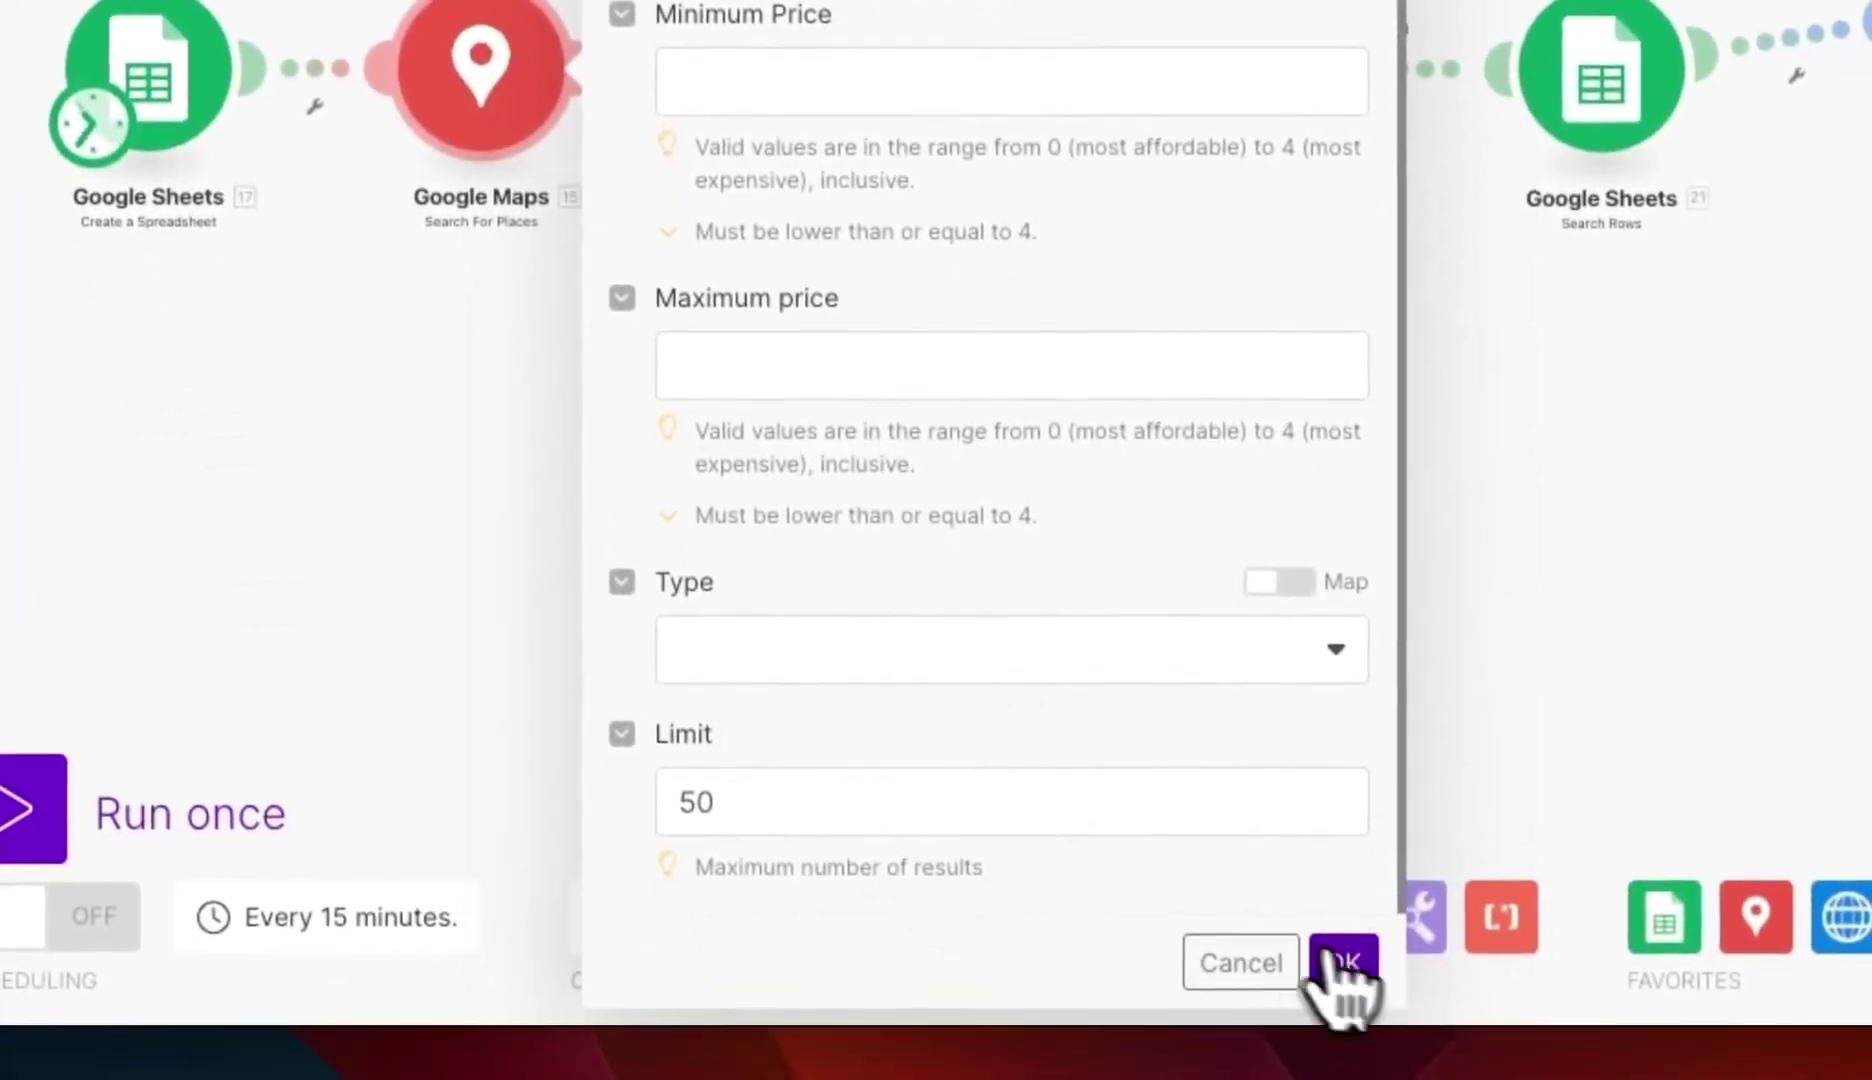
pyautogui.click(1354, 1003)
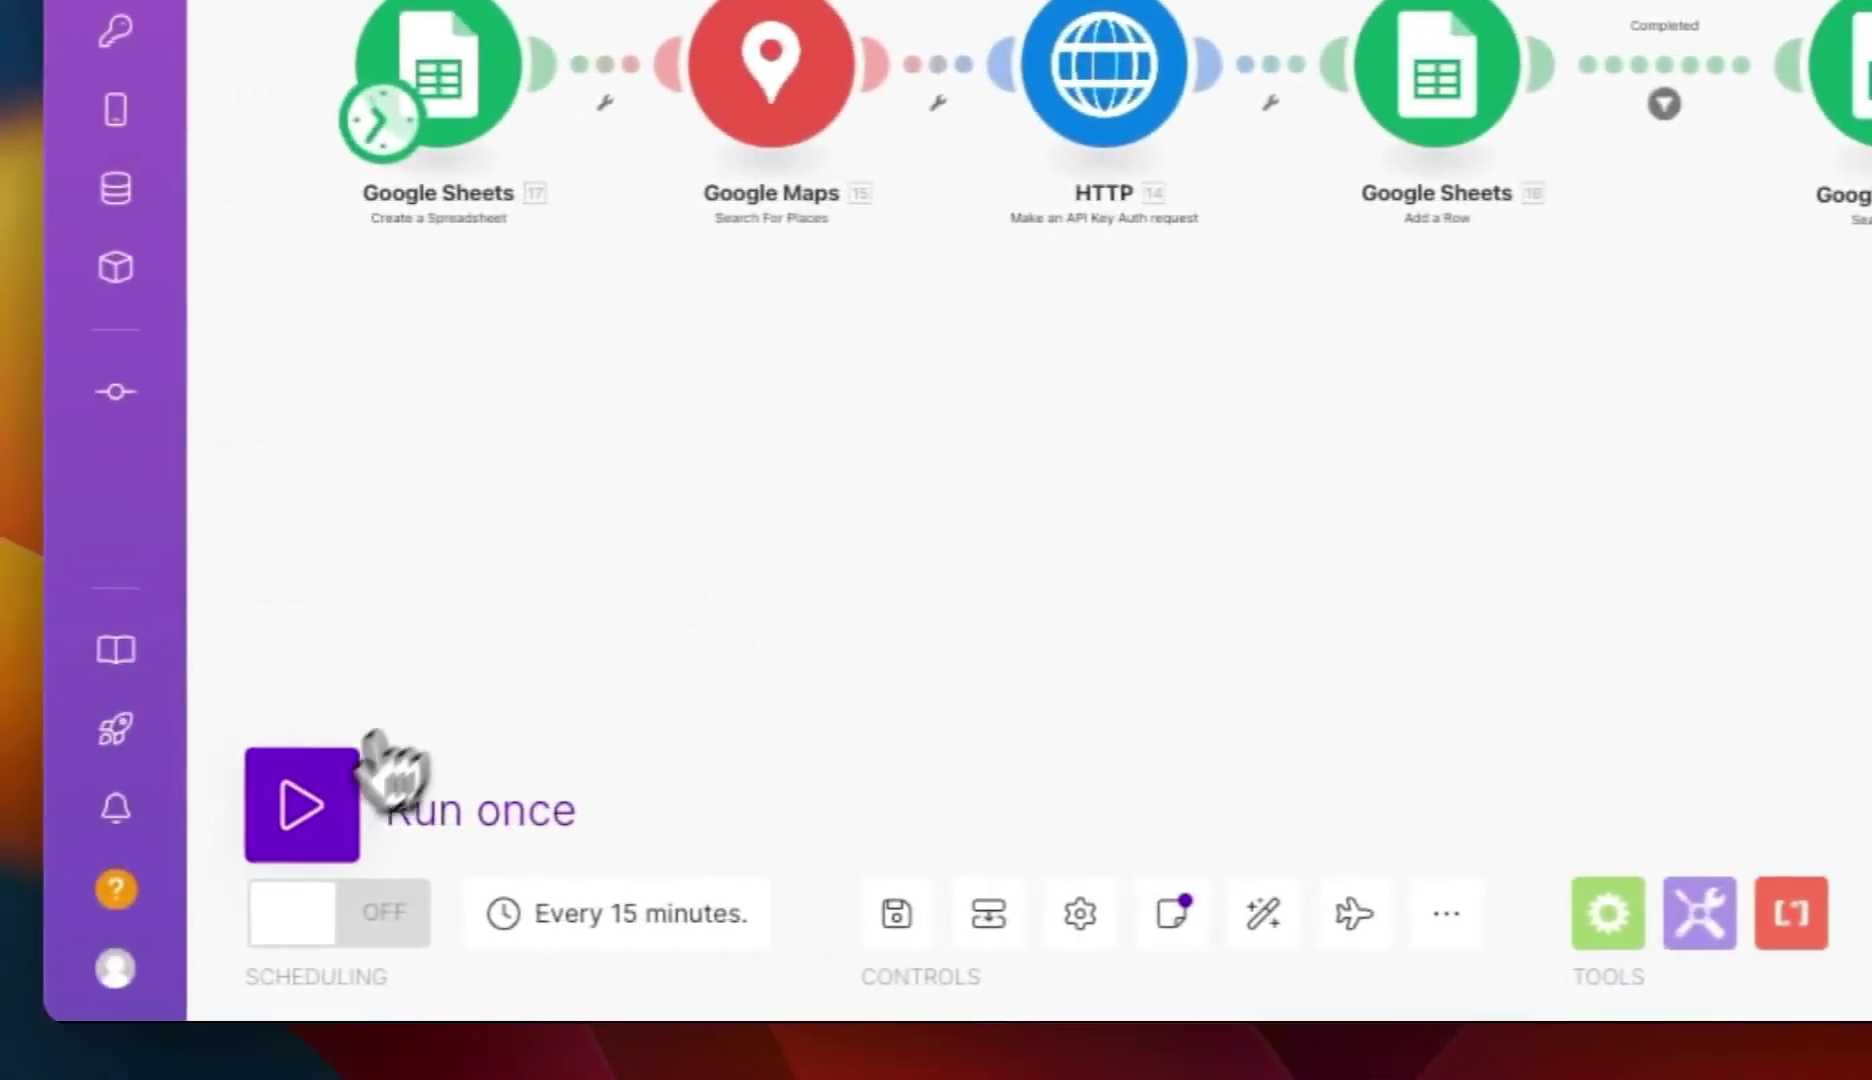
pyautogui.click(385, 770)
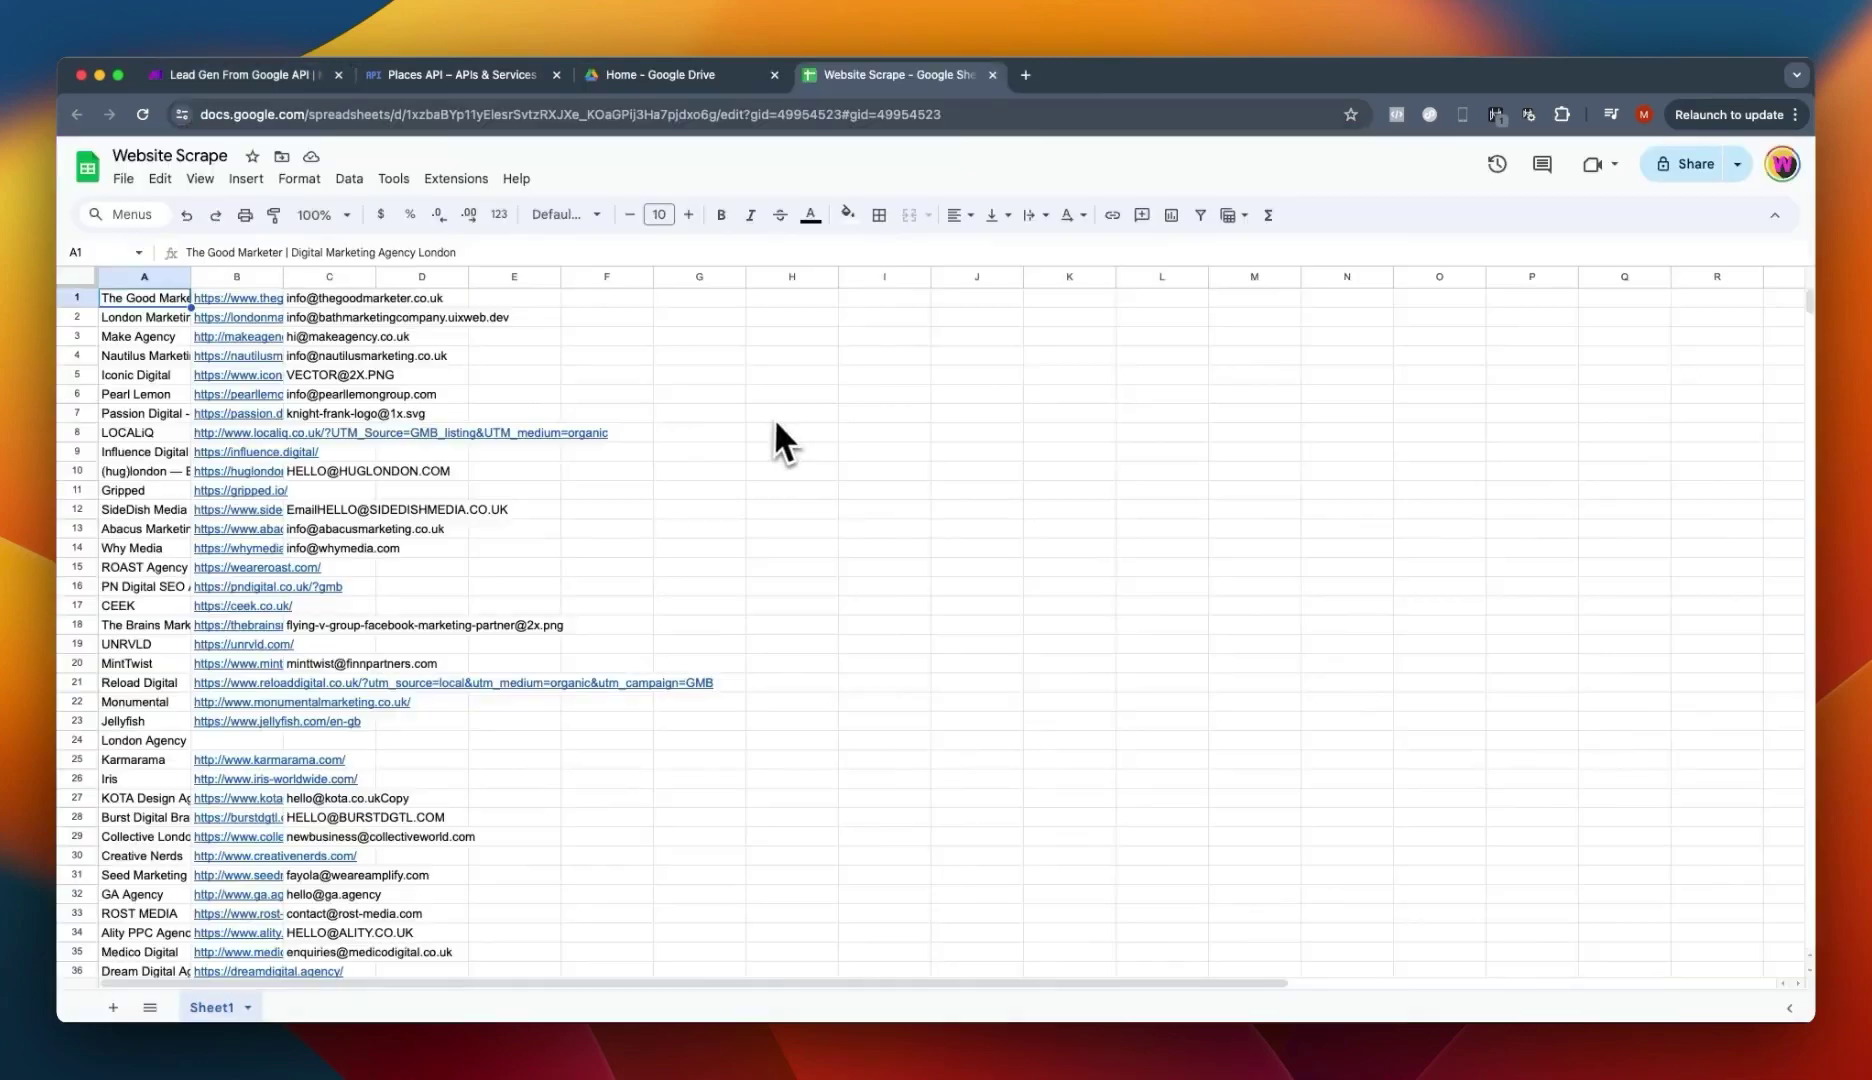
# Widen columns A, B and C of the Website Scrape spreadsheet to show the business names, website links and emails.
pyautogui.moveTo(282, 277); pyautogui.dragTo(426, 277)
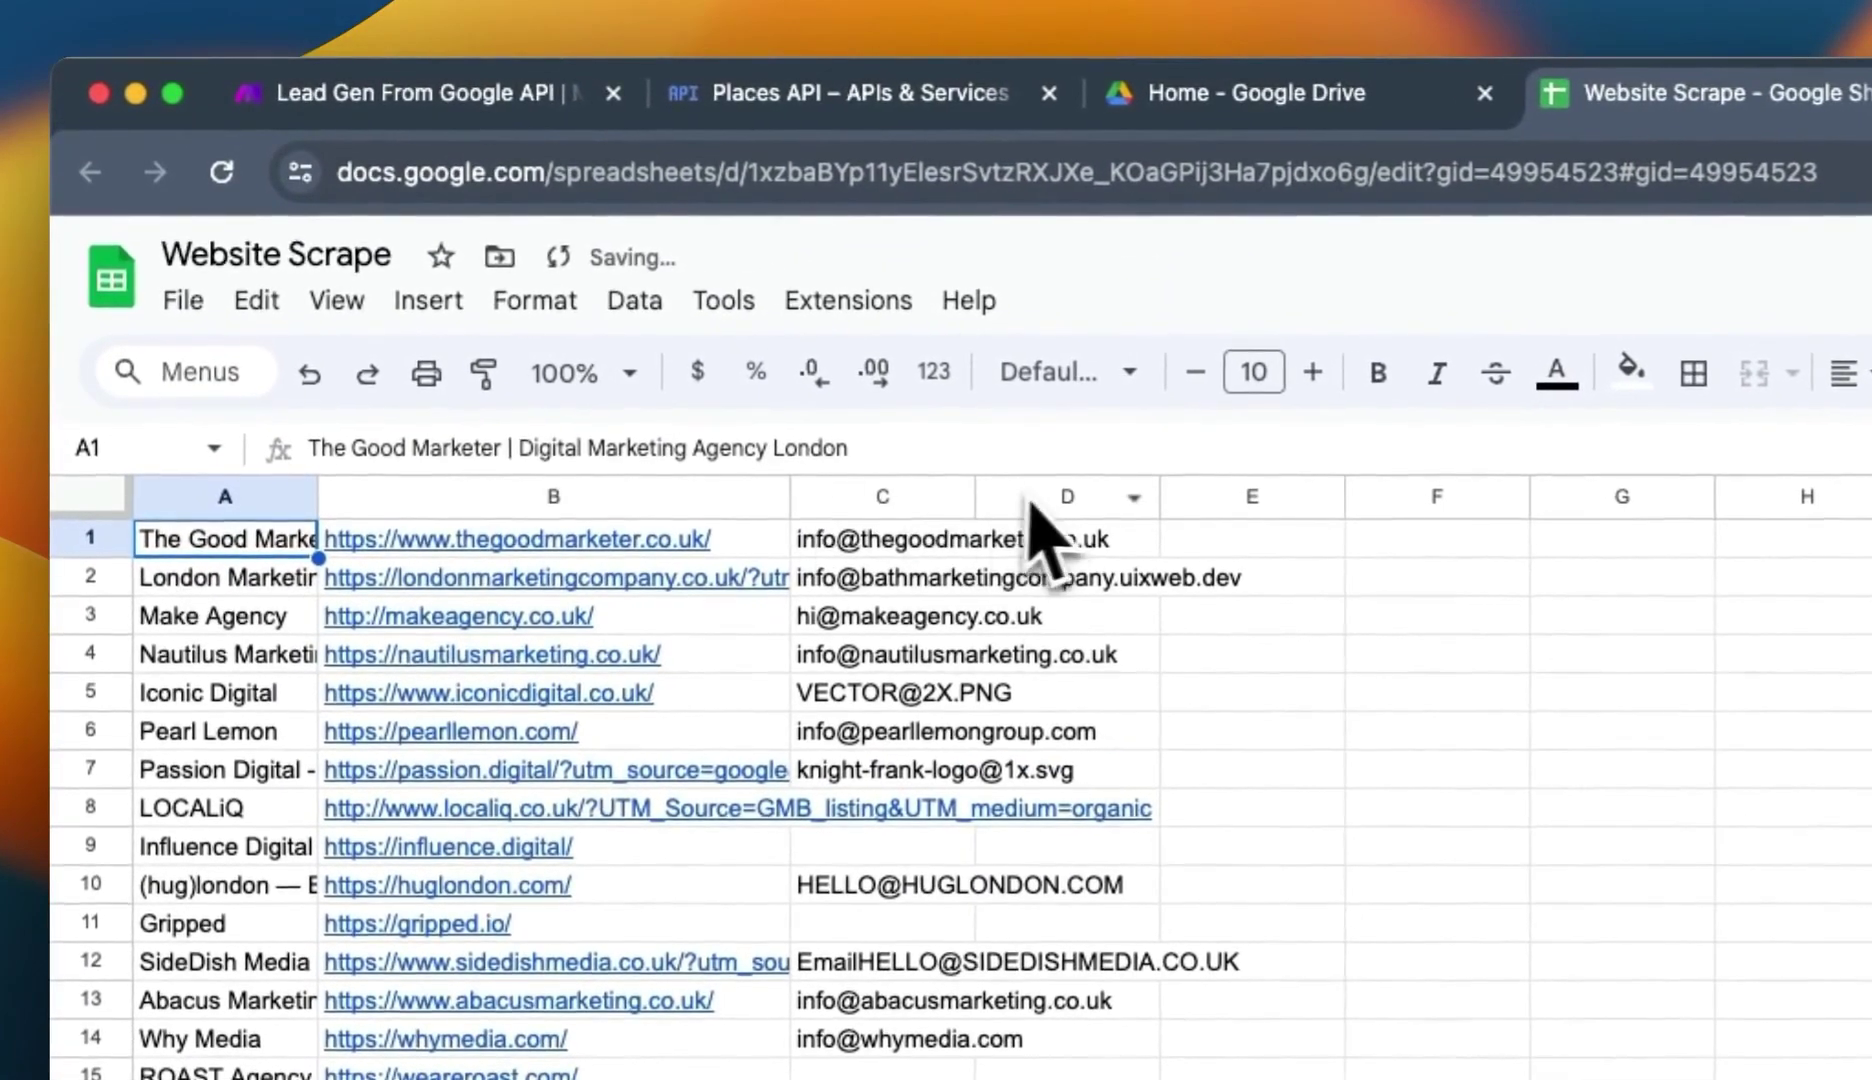
pyautogui.moveTo(992, 492); pyautogui.dragTo(1678, 501)
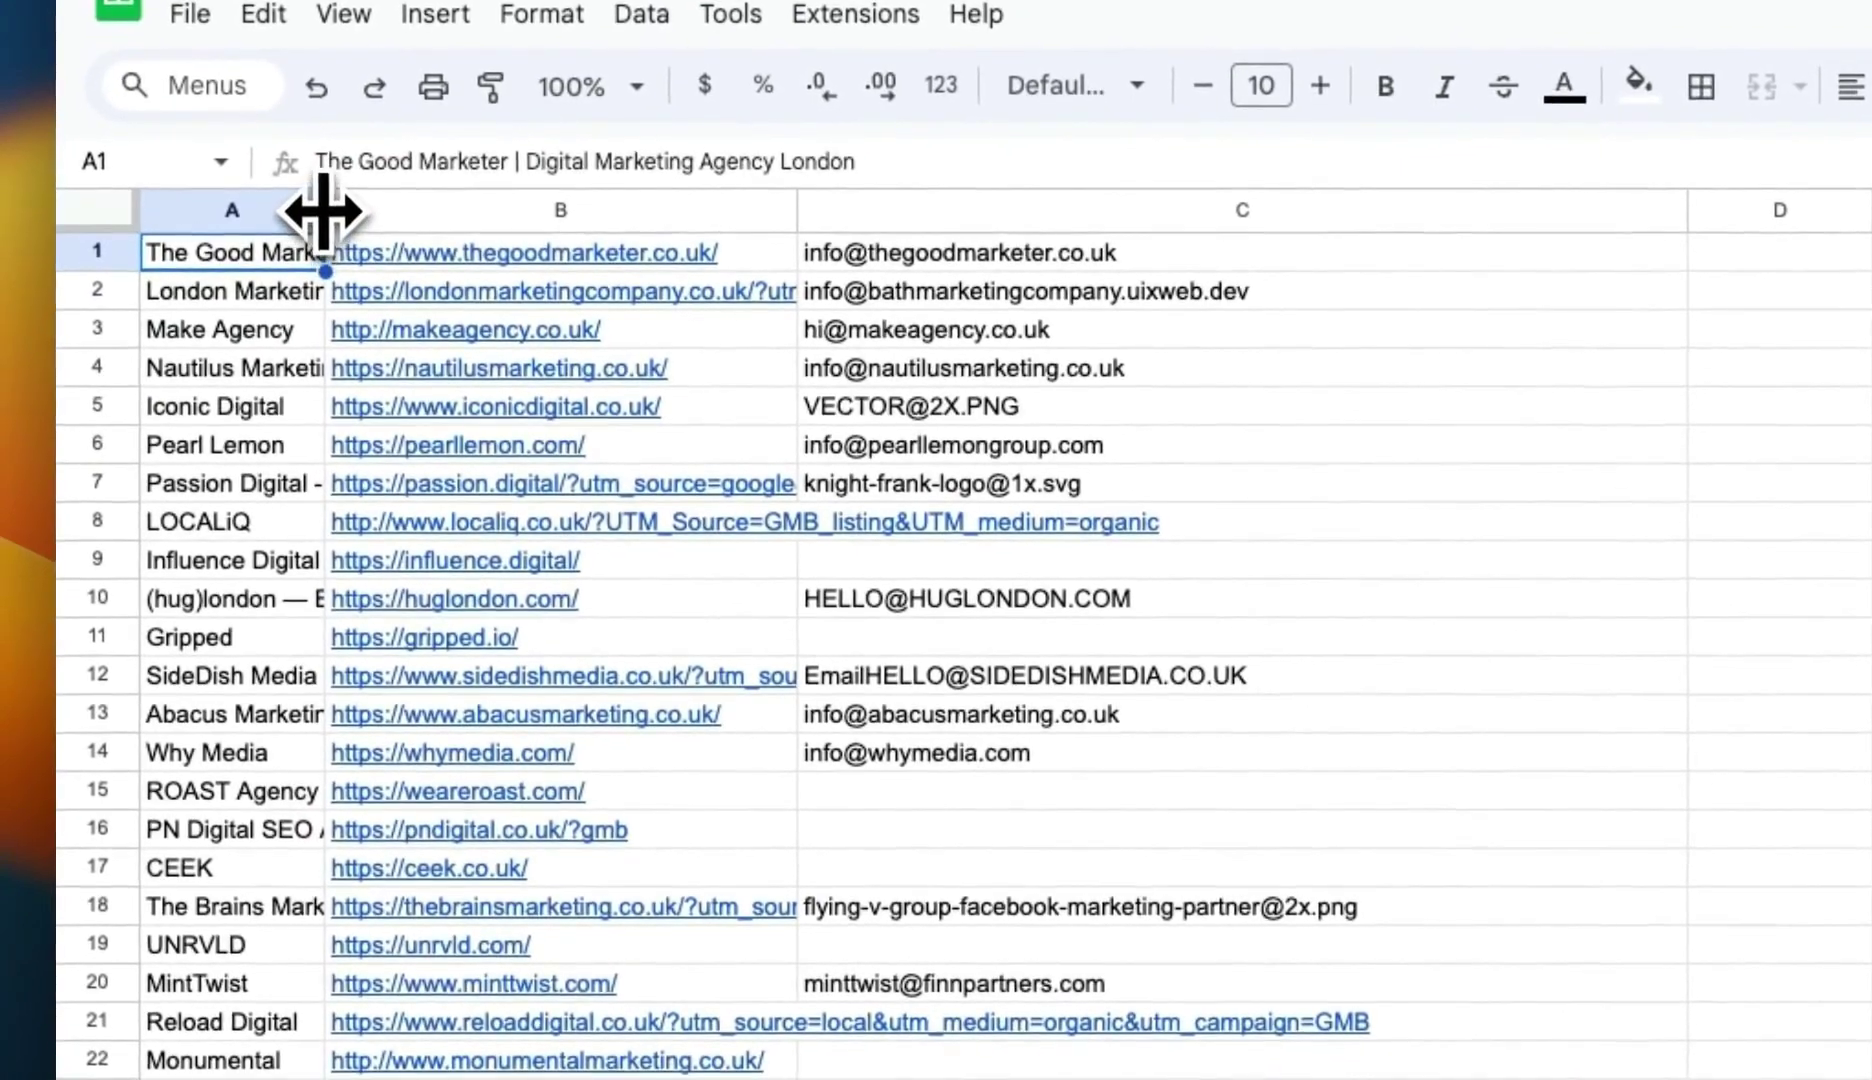
pyautogui.moveTo(323, 210); pyautogui.dragTo(752, 210)
# Review the scraped business names, websites and emails down the sheet, and return to the Make scenario.
pyautogui.scroll(-6, 418, 606)
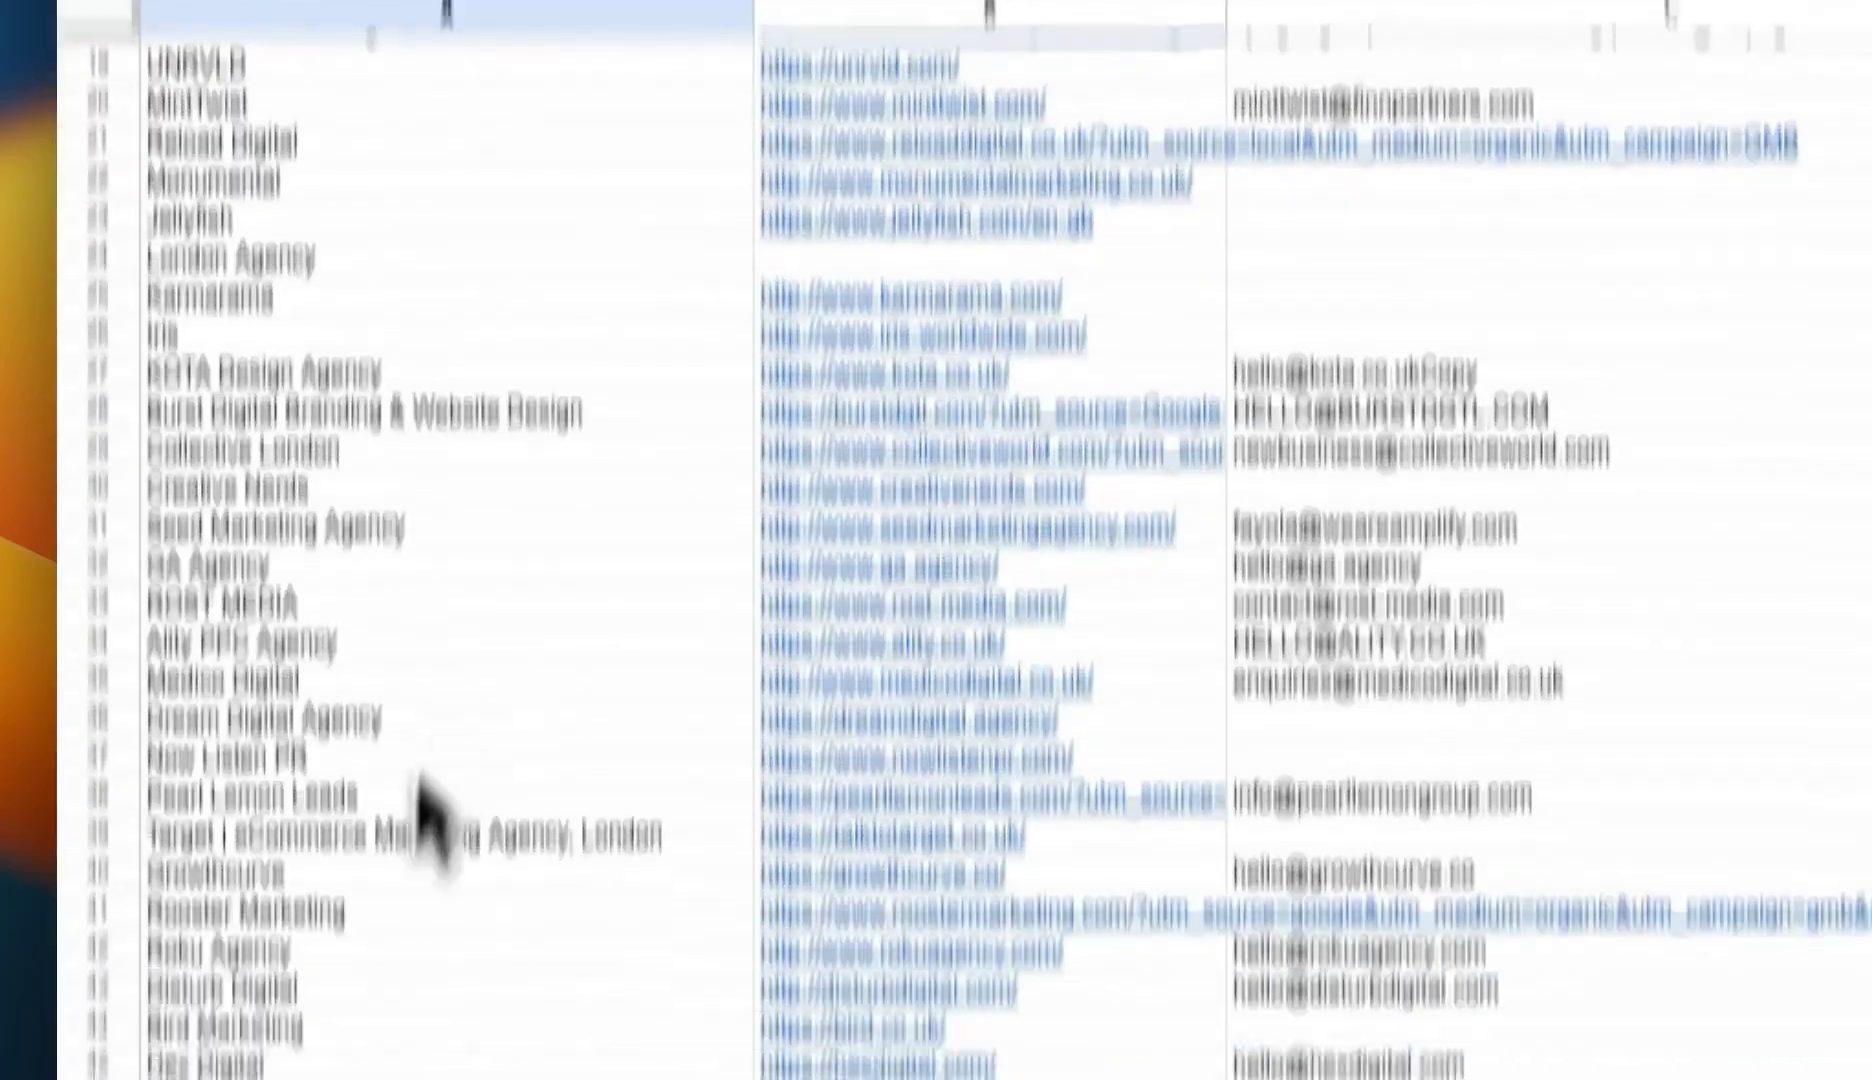
pyautogui.scroll(6, 420, 790)
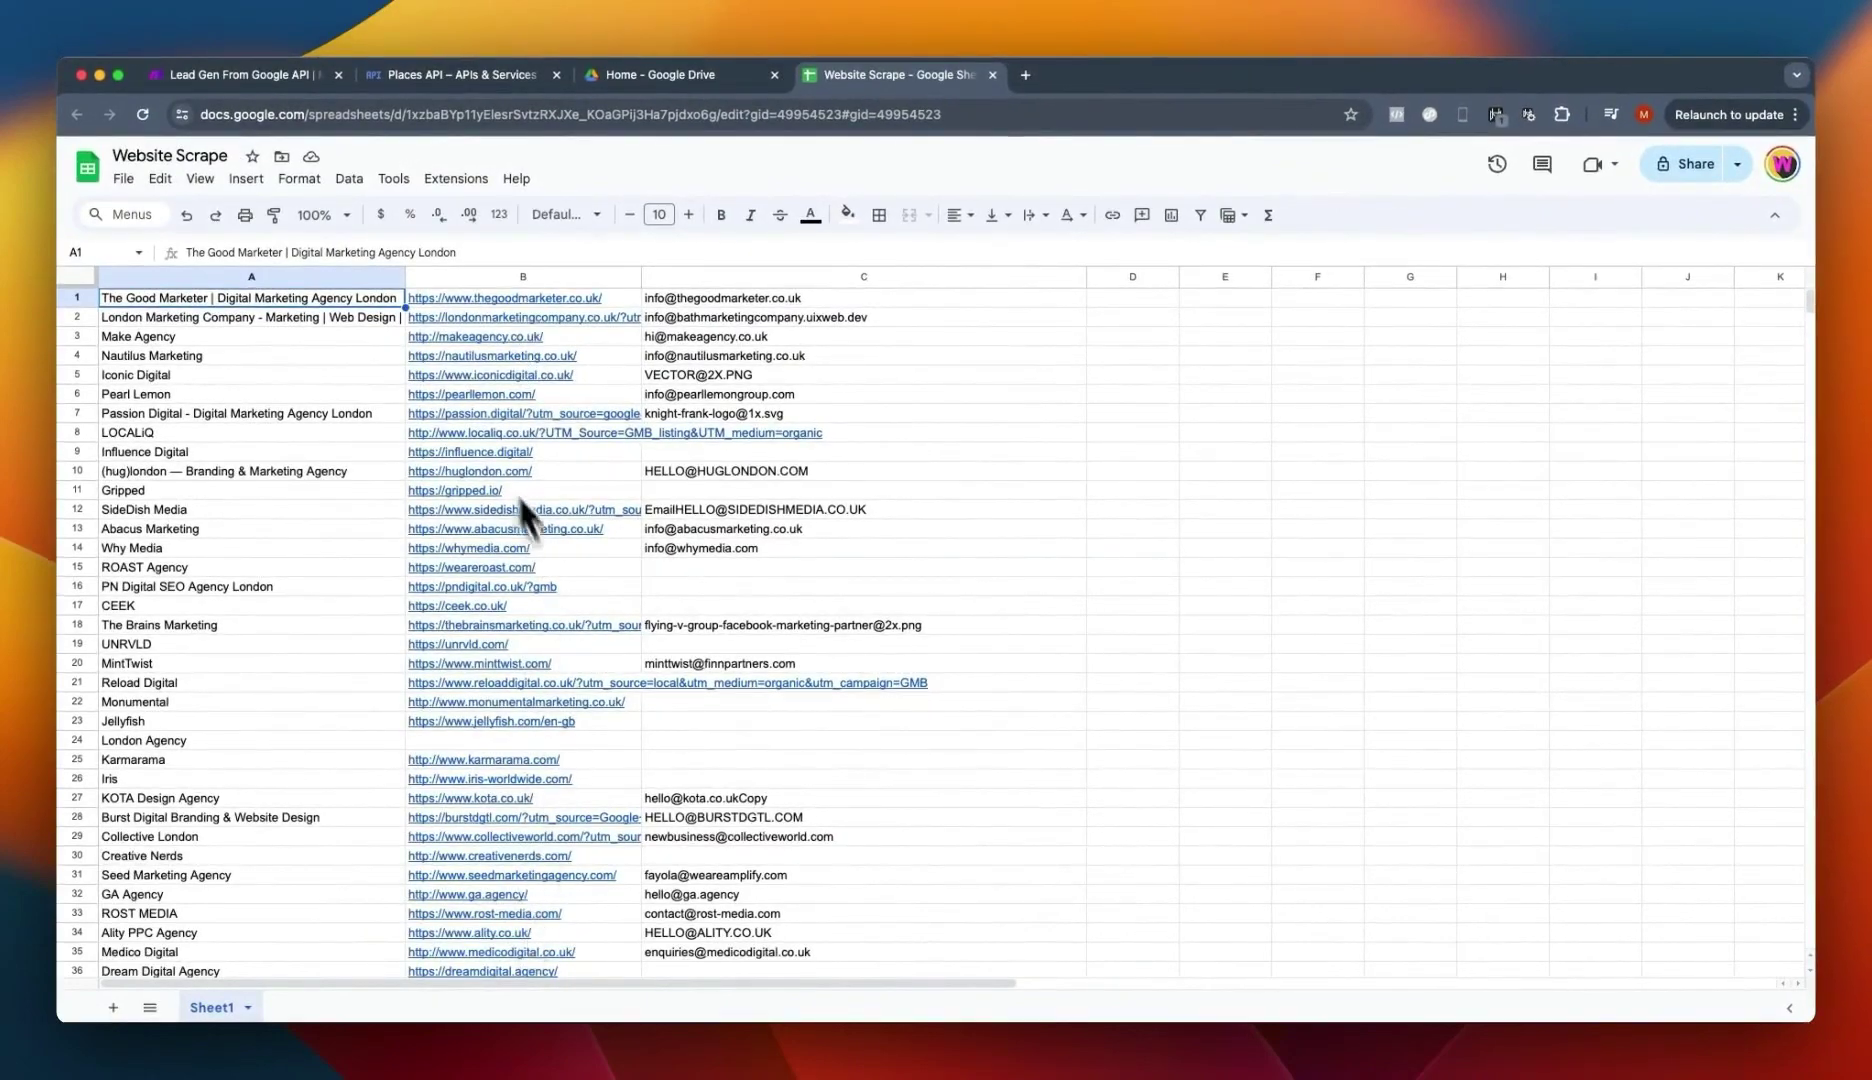
pyautogui.scroll(-5, 780, 335)
pyautogui.scroll(-2, 780, 345)
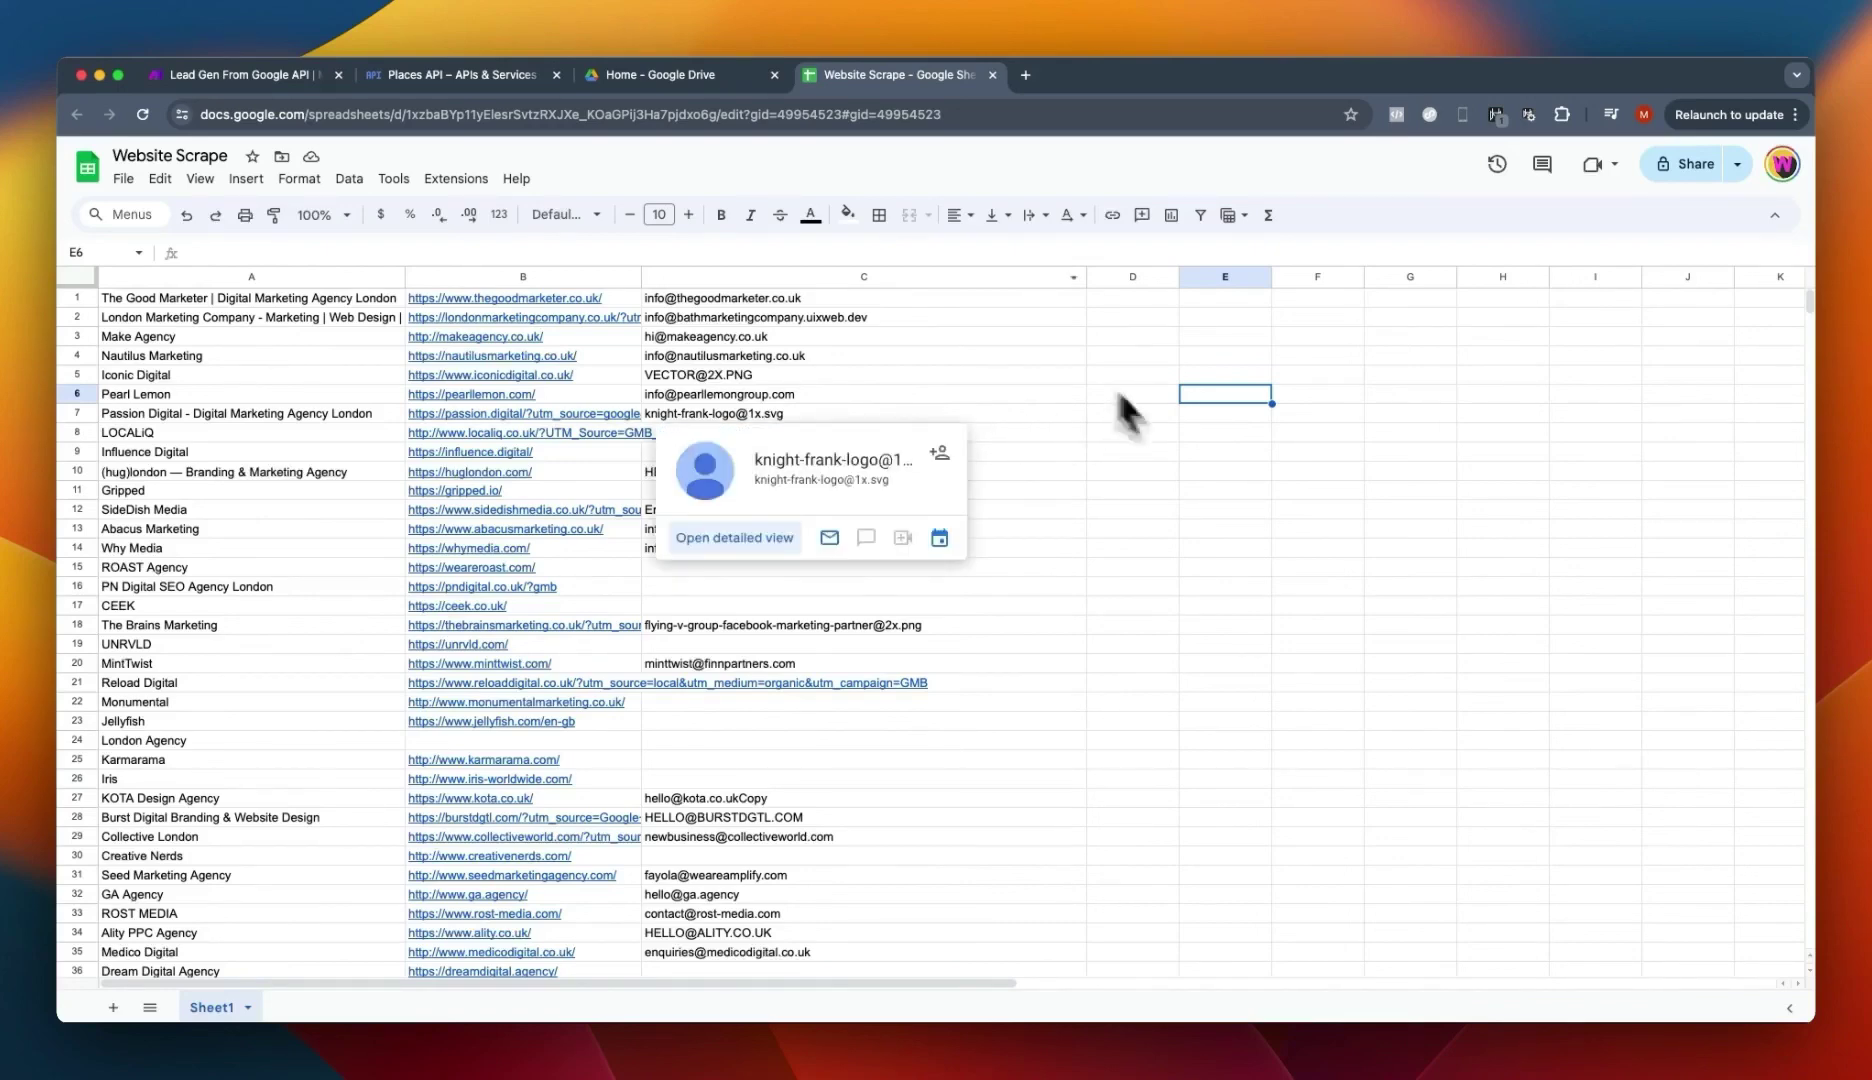
pyautogui.click(259, 79)
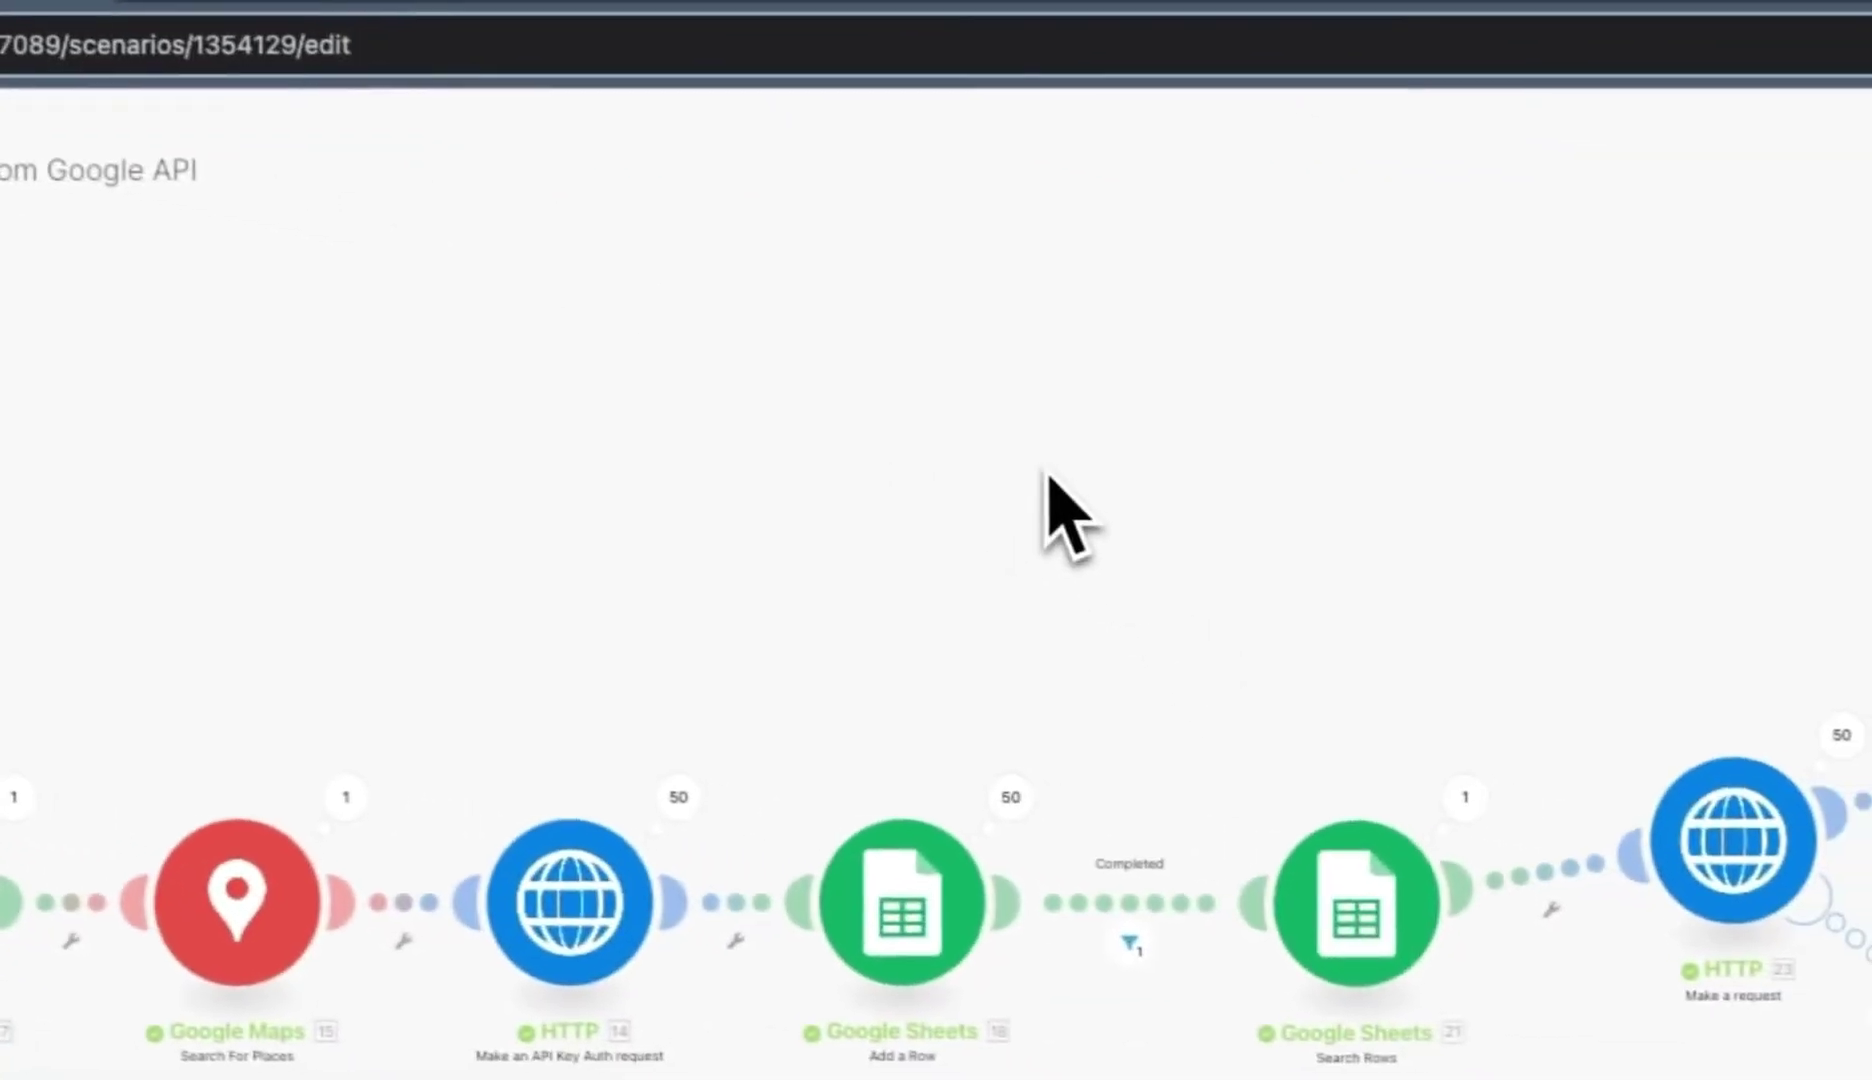